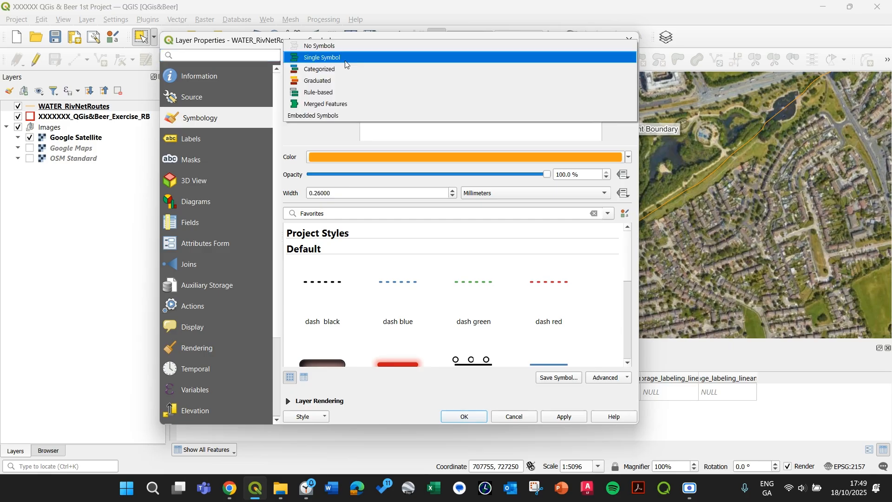
Switch the WATER_RivNetRoutes symbology to Categorized, using the ORDER_ field as the value
left_click(347, 71)
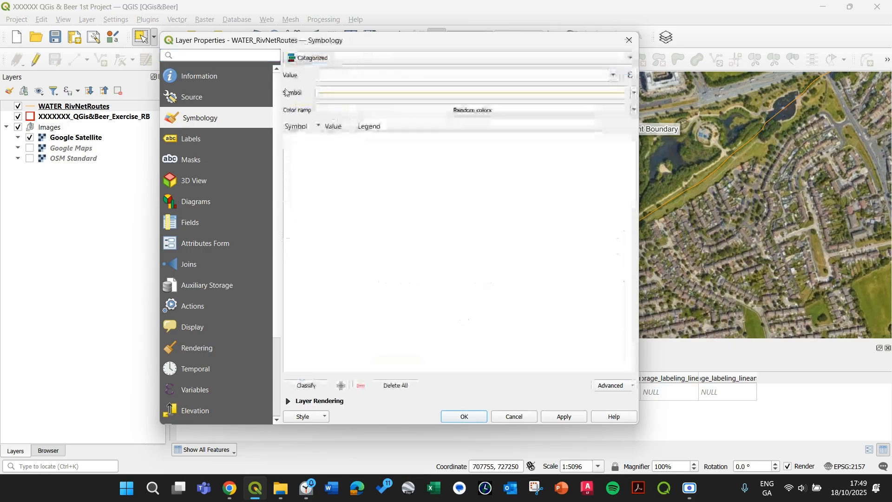
left_click(613, 77)
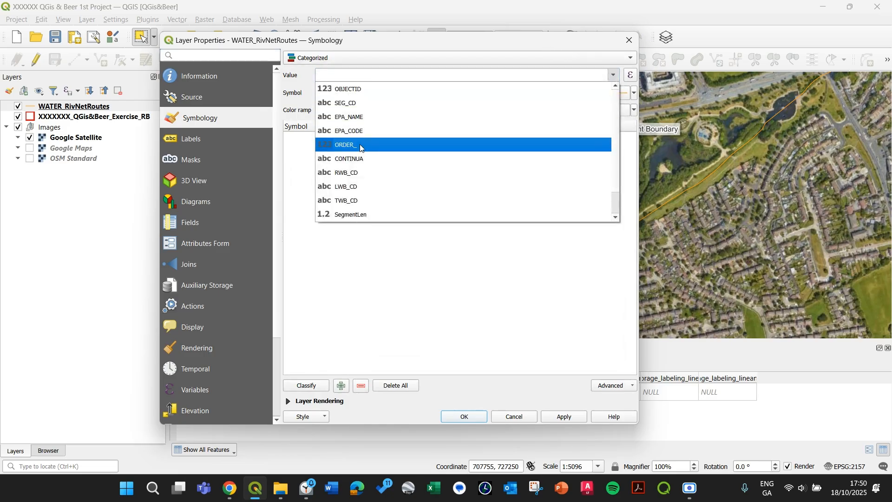
left_click(362, 148)
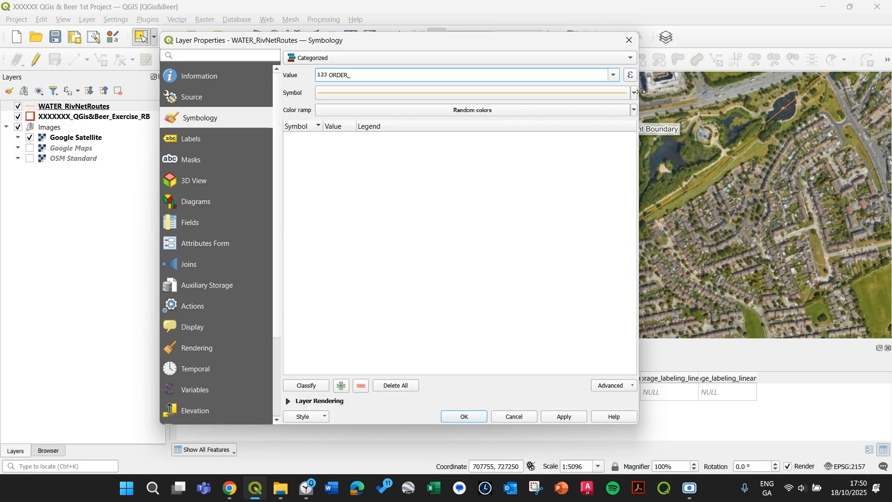
left_click(381, 93)
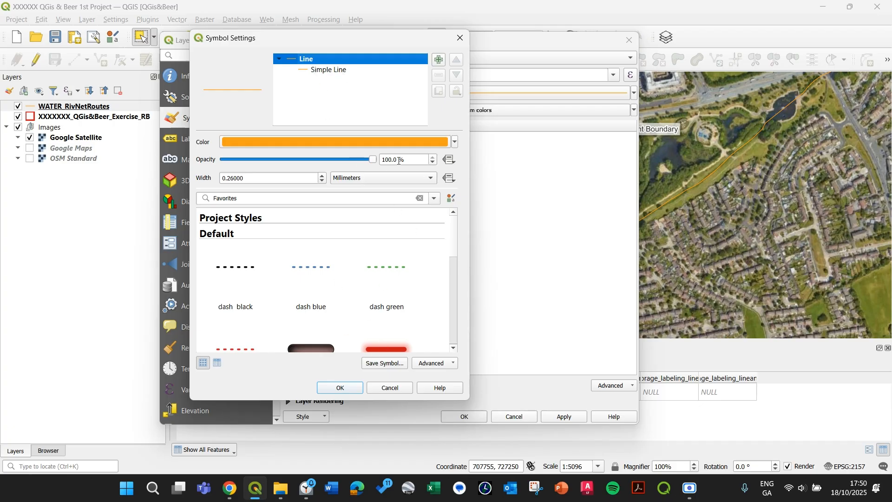
left_click(340, 388)
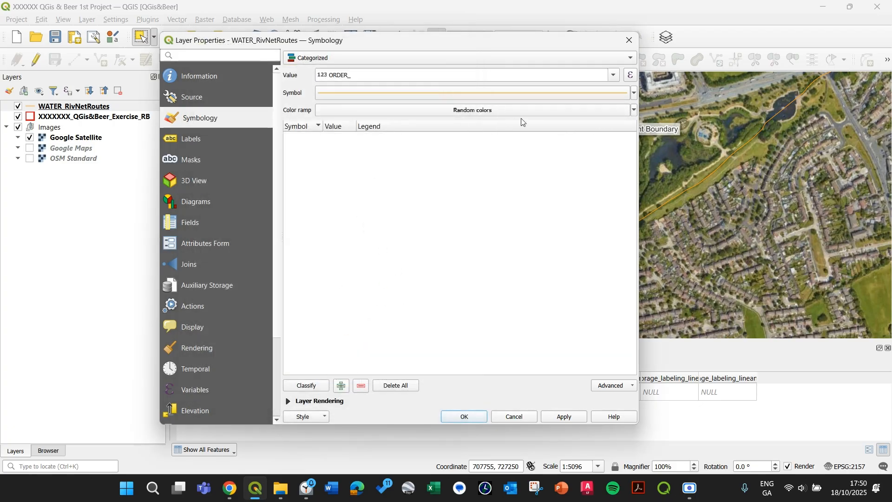
Choose the Blues colour ramp for the categories
left_click(581, 112)
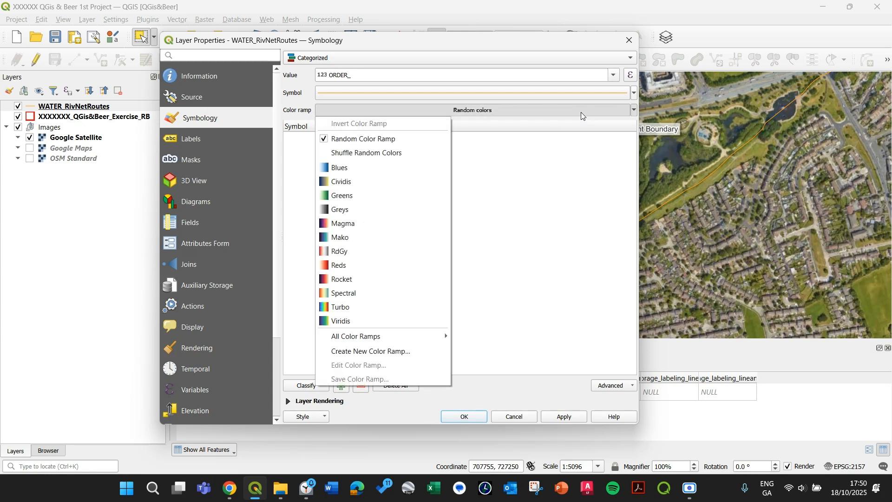
left_click(340, 173)
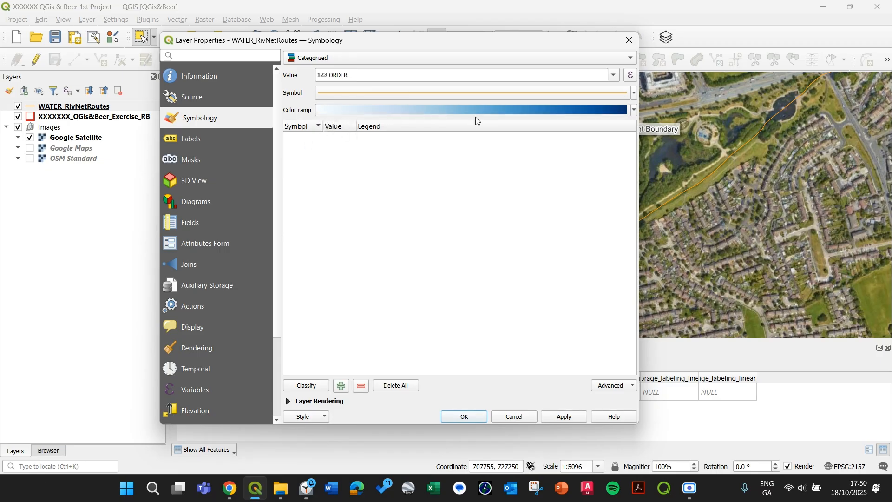
Edit the colour ramp, copying the 39% stop's colour #9ecae1 into the first colour stop
left_click(340, 111)
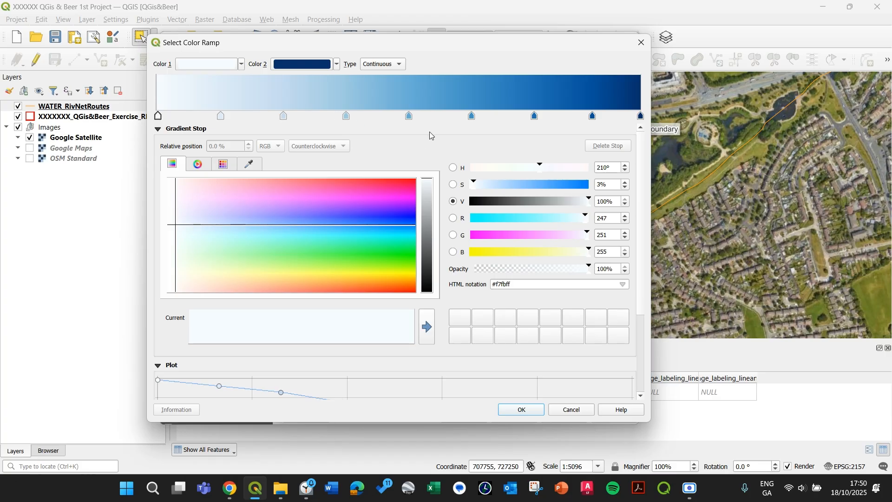
left_click(348, 119)
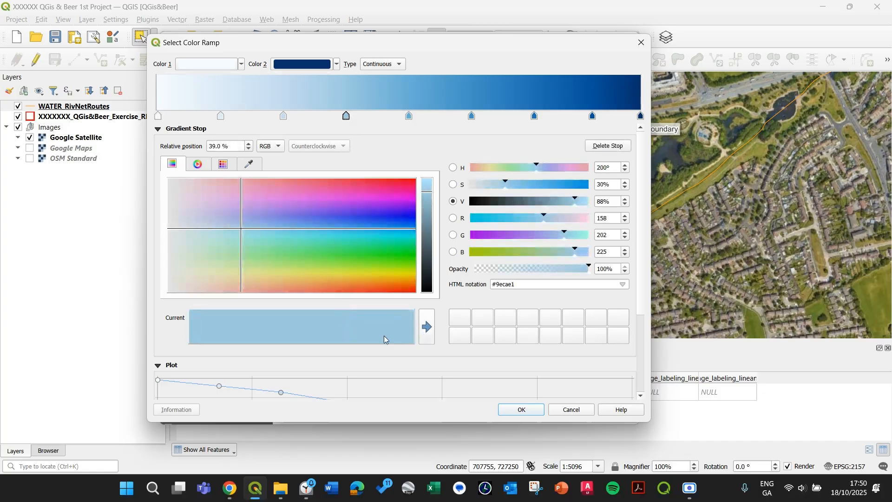
left_click(512, 284)
key("ctrl+c")
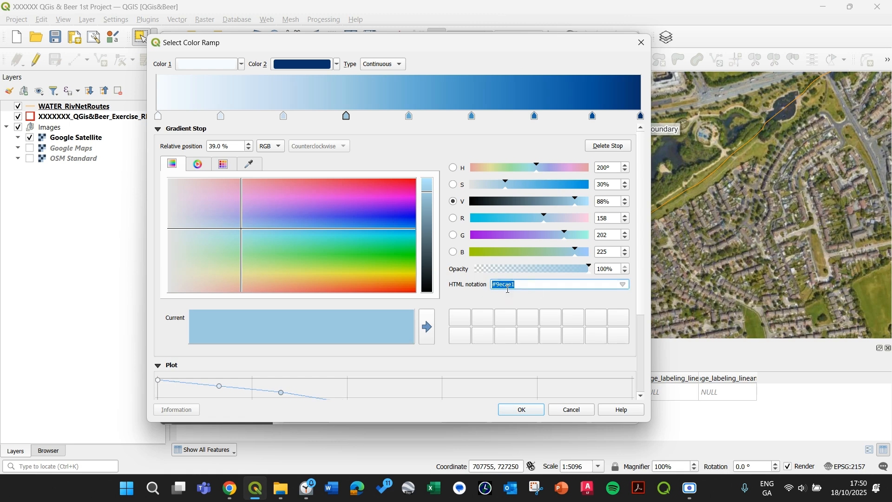
left_click(159, 116)
left_click(523, 286)
key("ctrl+v")
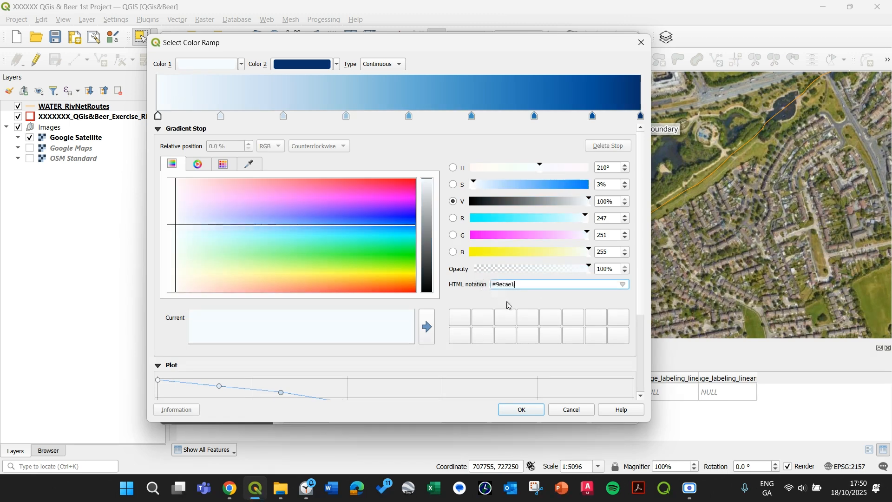
key("Return")
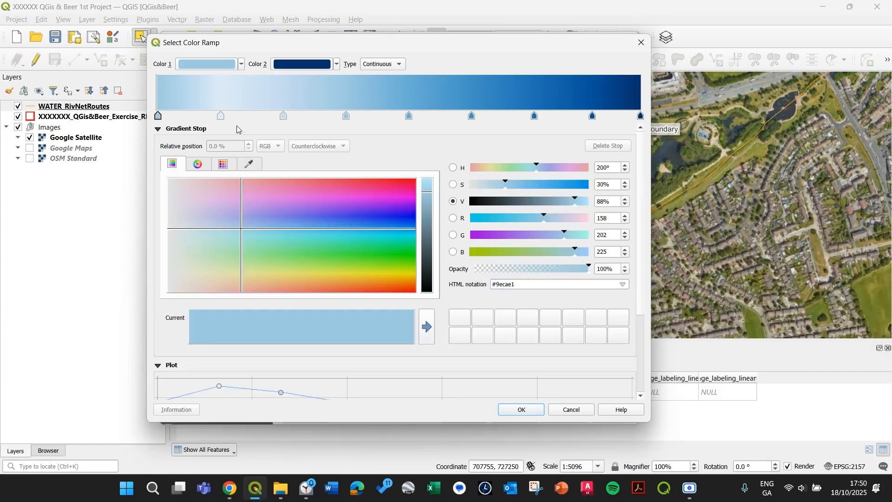
Delete the three gradient stops that follow the first stop
left_click(221, 116)
left_click(597, 147)
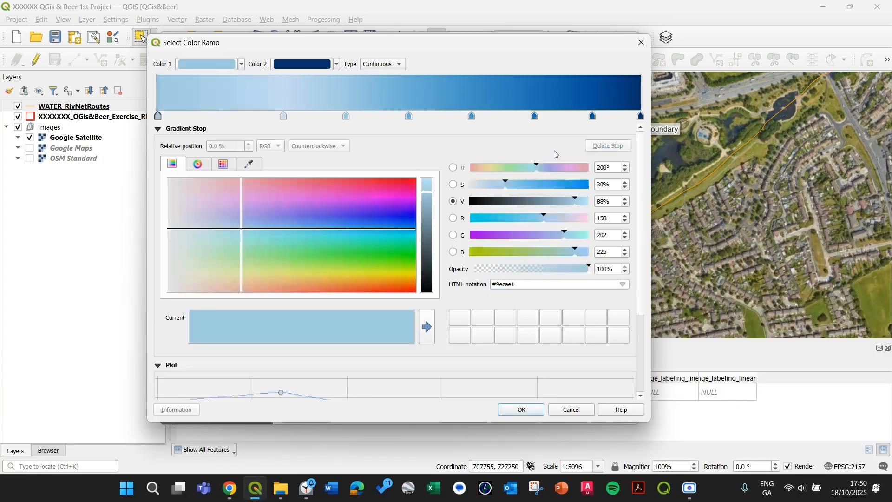
left_click(284, 117)
left_click(623, 149)
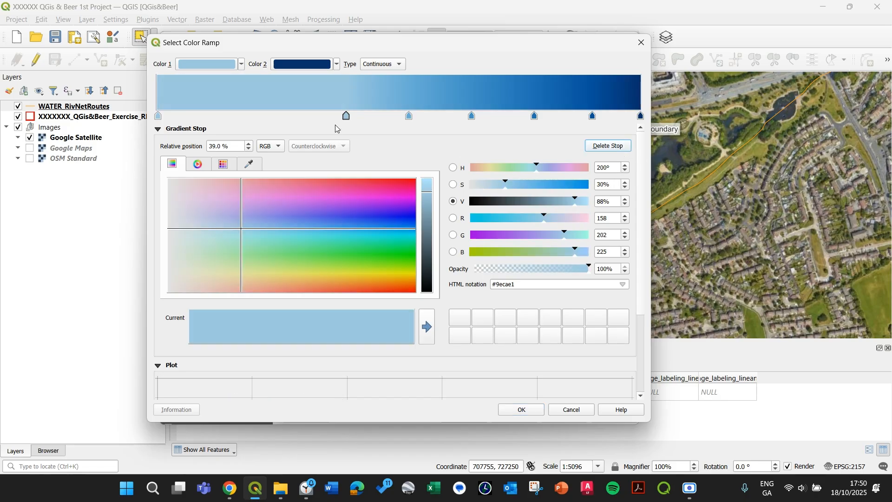
left_click(599, 148)
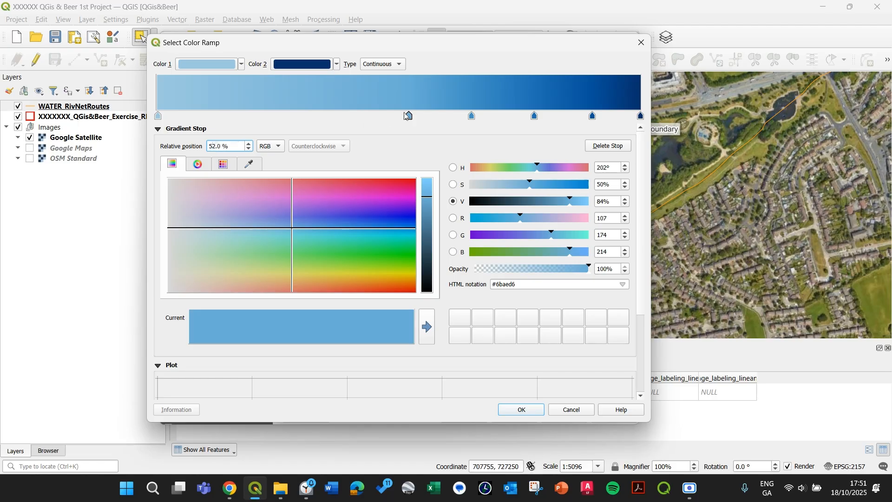
Move the next two gradient stops to relative positions of 20% and 40%
double_click(210, 147)
type("20")
left_click(473, 116)
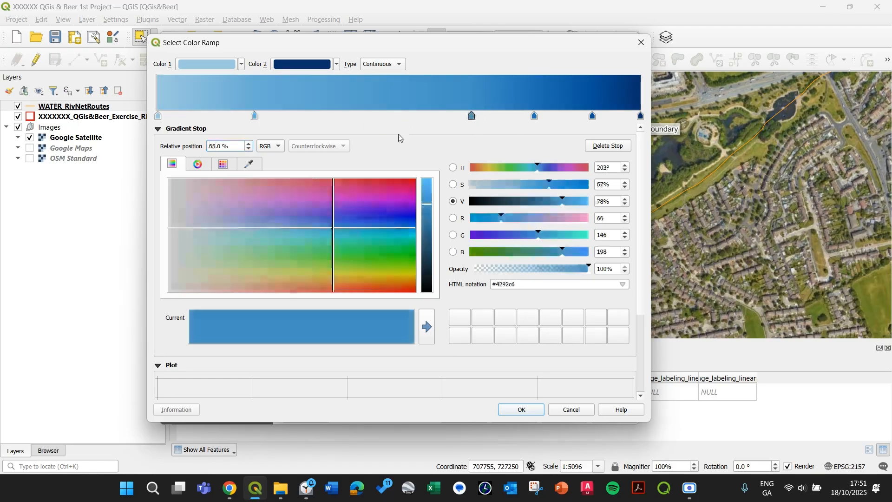
left_click_drag(214, 145, 209, 156)
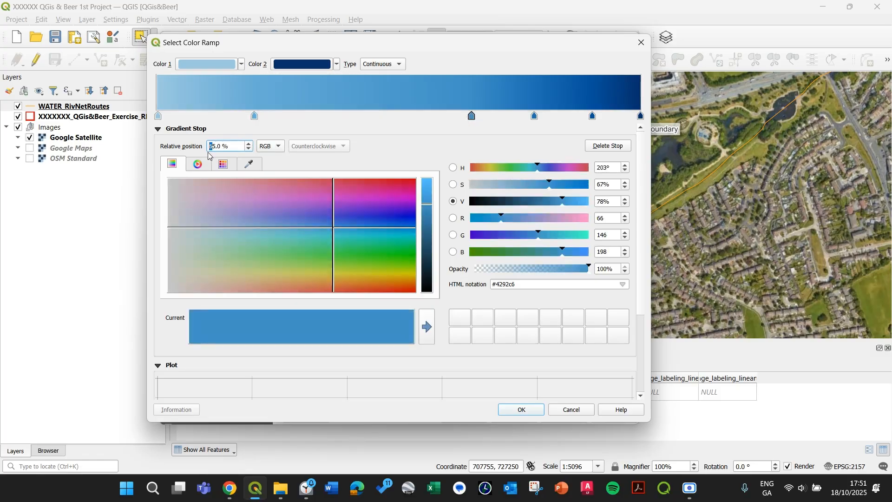
type("100")
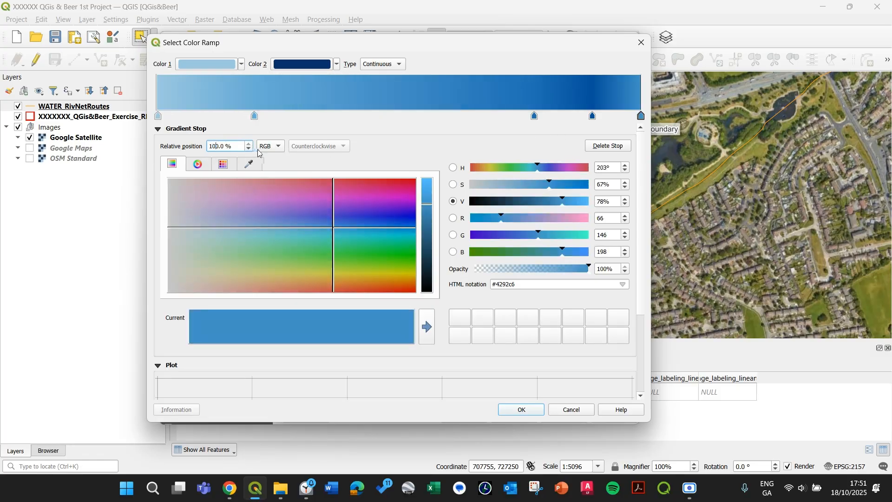
key("BackSpace")
key("BackSpace")
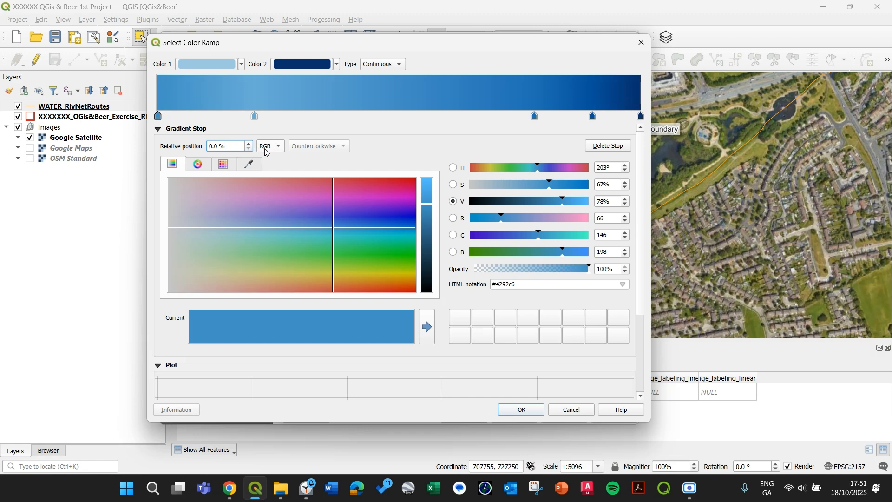
type("10")
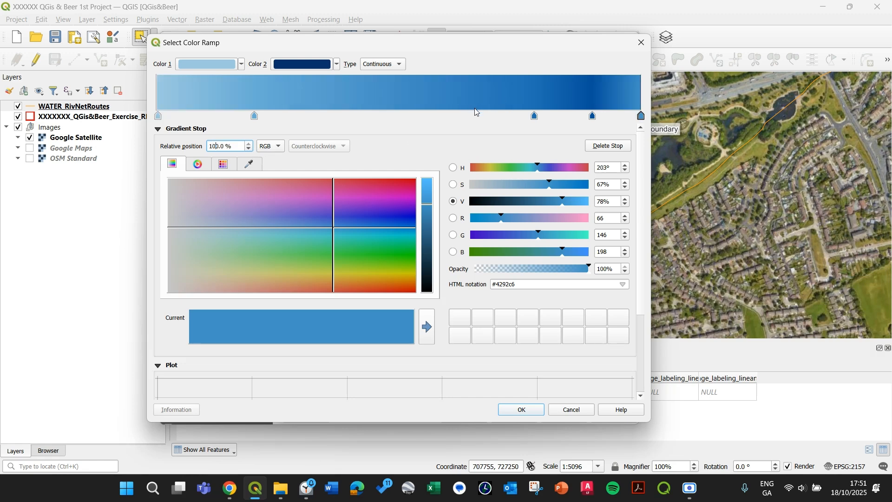
key("BackSpace")
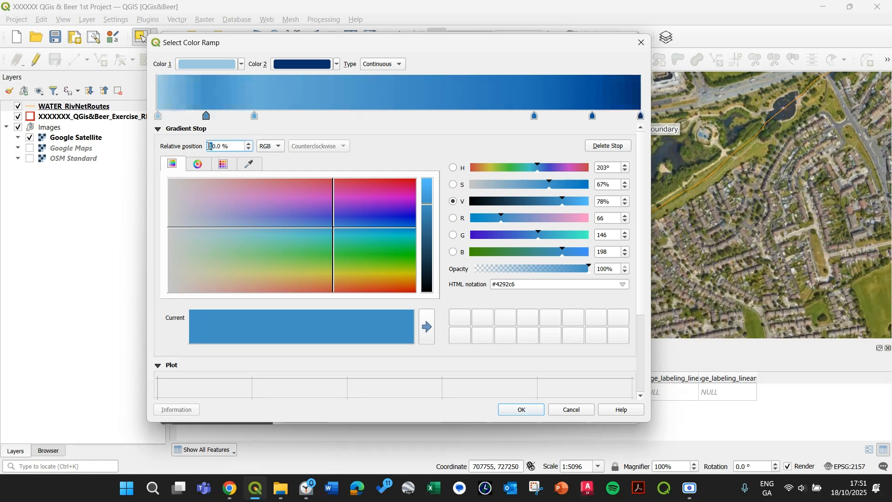
key("BackSpace")
type("4")
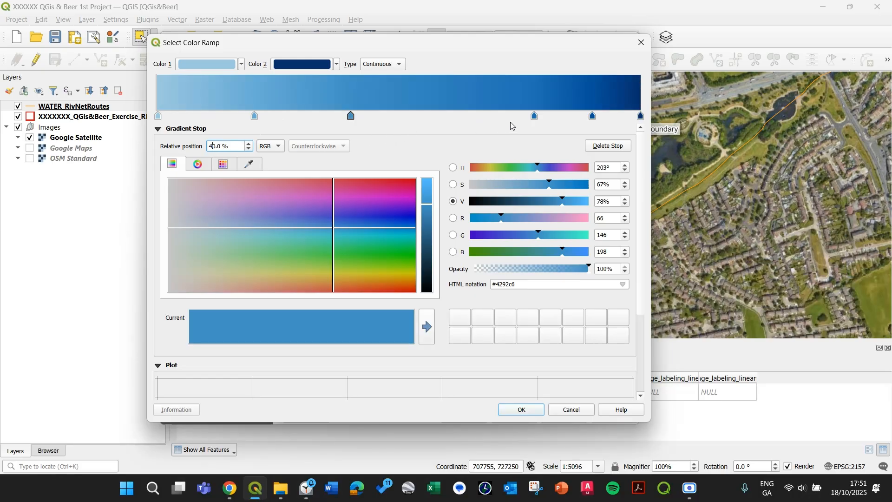
Move the remaining intermediate stops to 60% and 80% and accept the edited colour ramp
left_click(535, 117)
left_click_drag(217, 147, 201, 147)
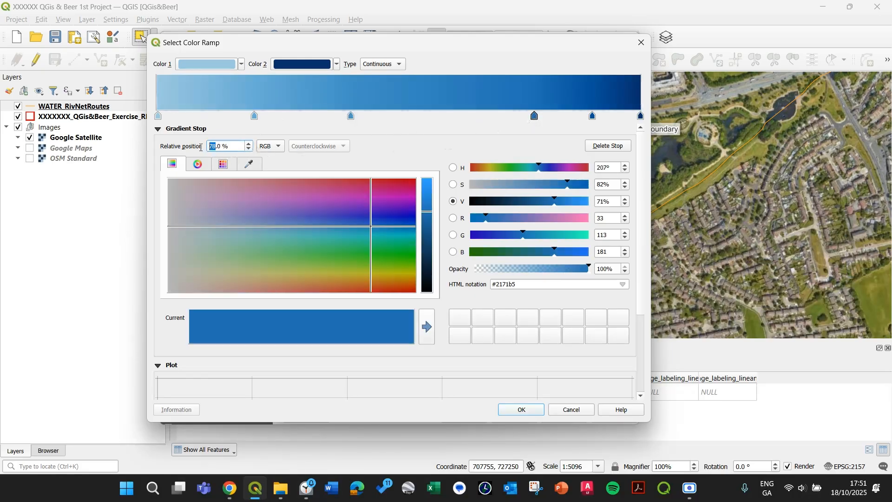
type("60")
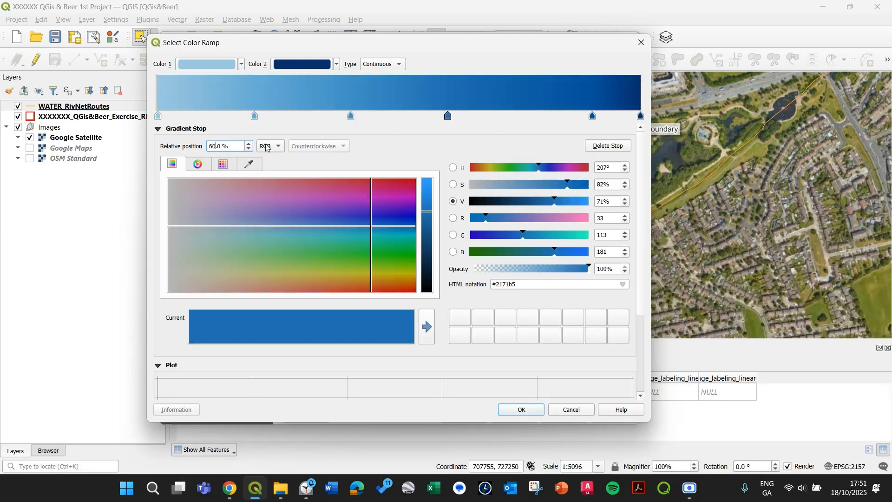
left_click(593, 117)
left_click_drag(213, 147, 208, 148)
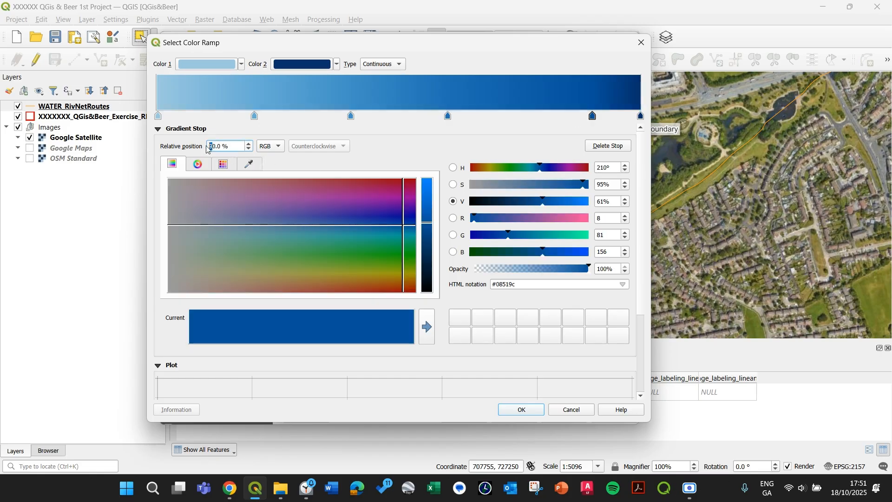
type("8")
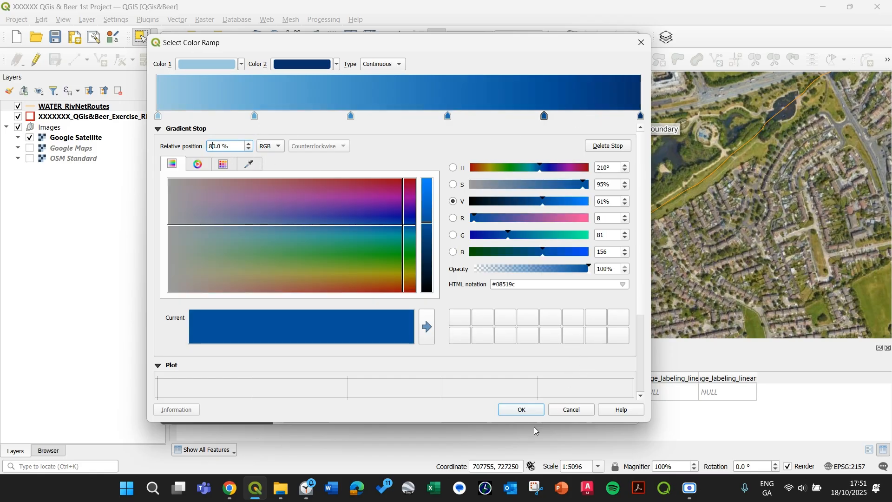
left_click(521, 409)
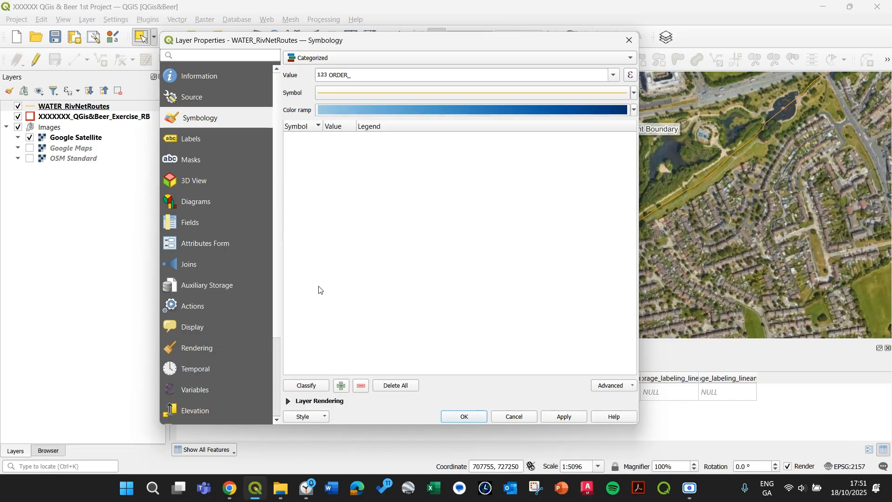
Classify the ORDER_ values and remove the all other values class from the list
left_click(313, 386)
left_click(343, 212)
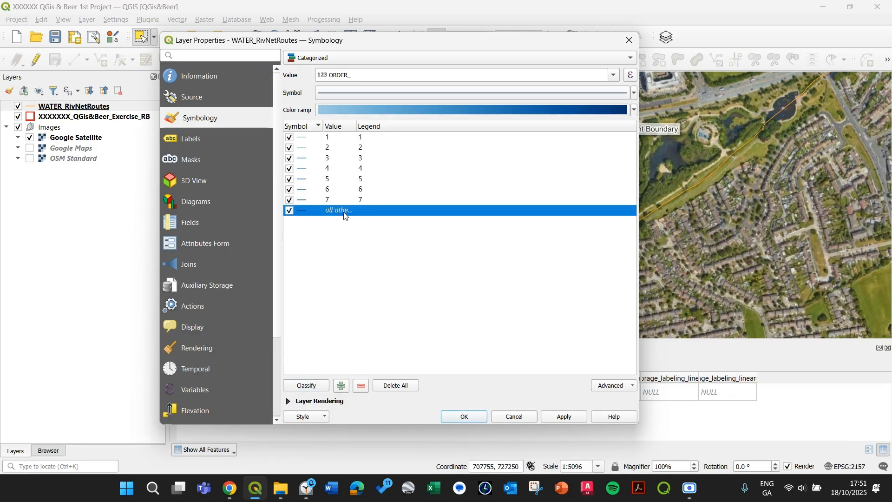
left_click(362, 386)
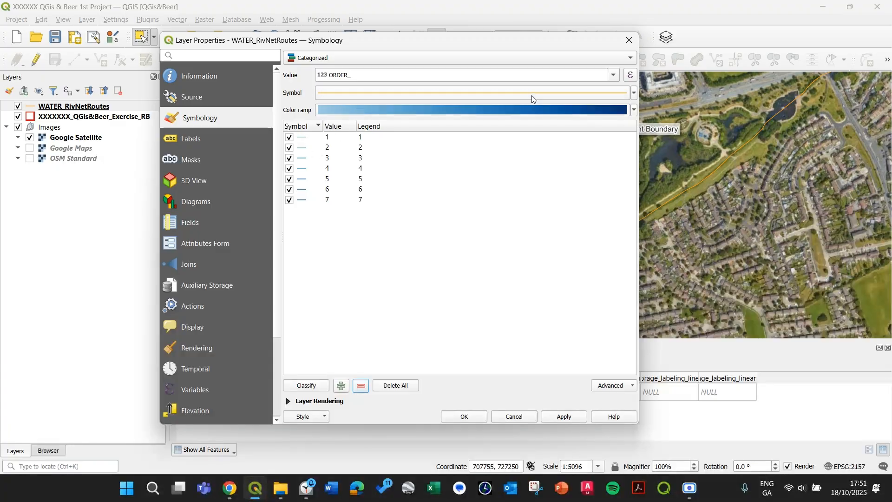
Make the simple line's stroke width data-defined by an expression using the ORDER_ field
left_click(507, 93)
left_click(380, 72)
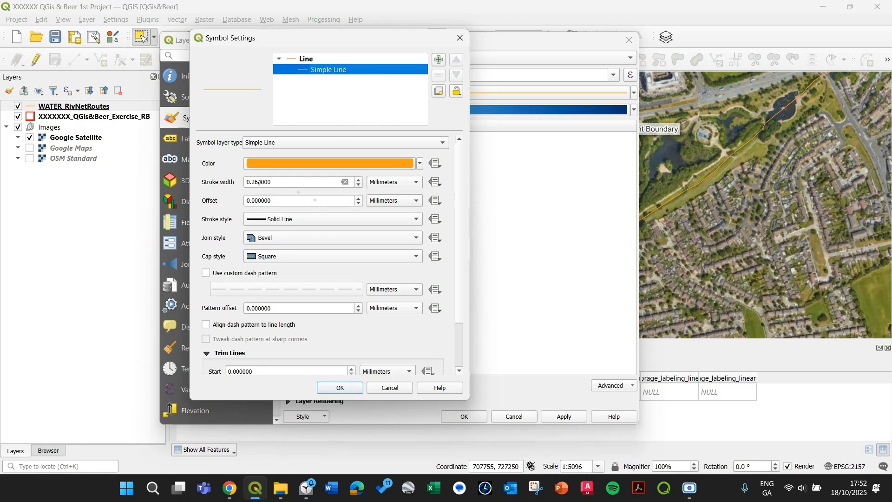
left_click(437, 182)
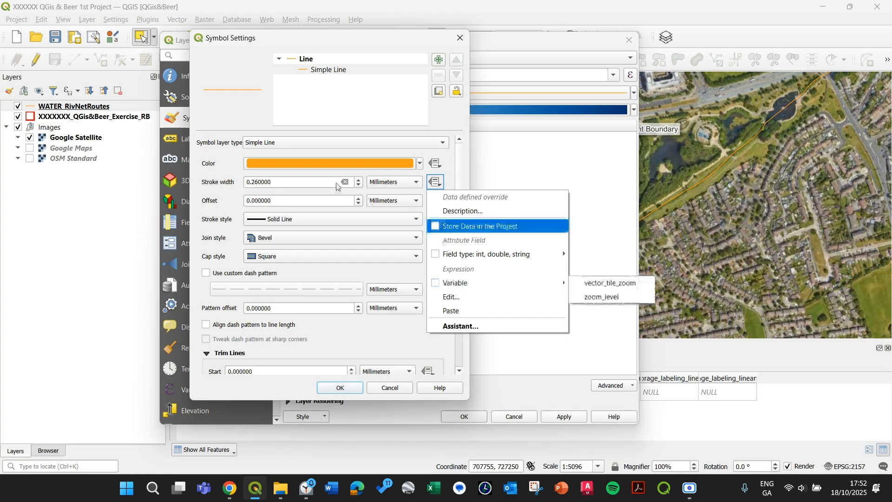
left_click(211, 188)
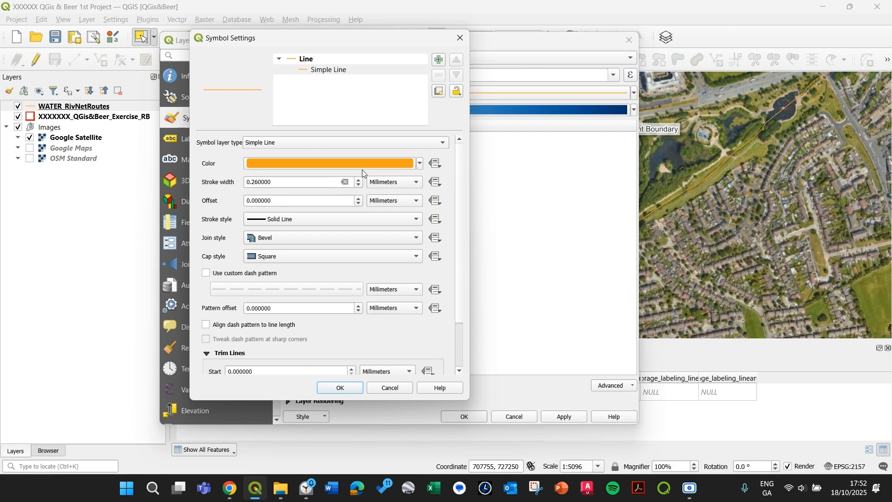
left_click(437, 184)
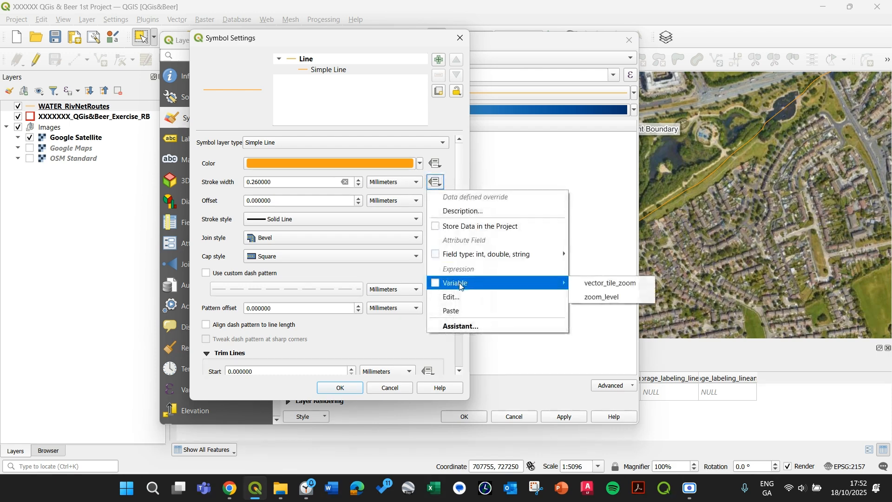
left_click(464, 298)
left_click_drag(308, 66, 478, 96)
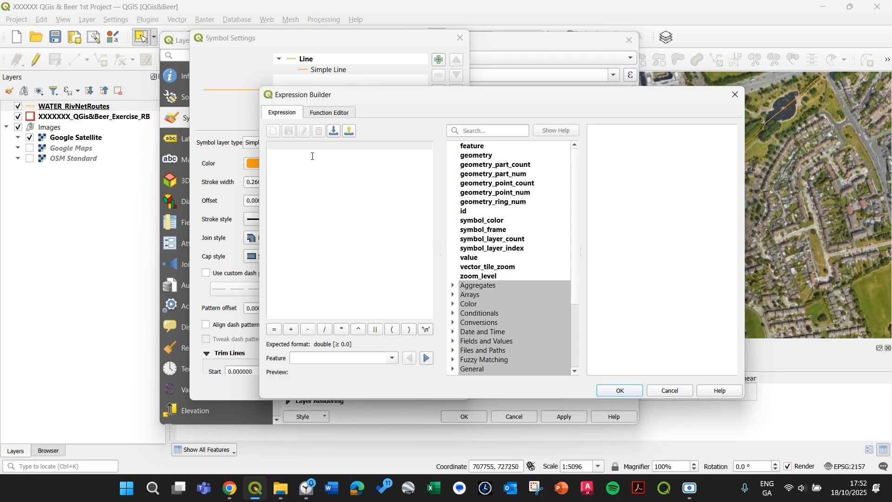
type("OR")
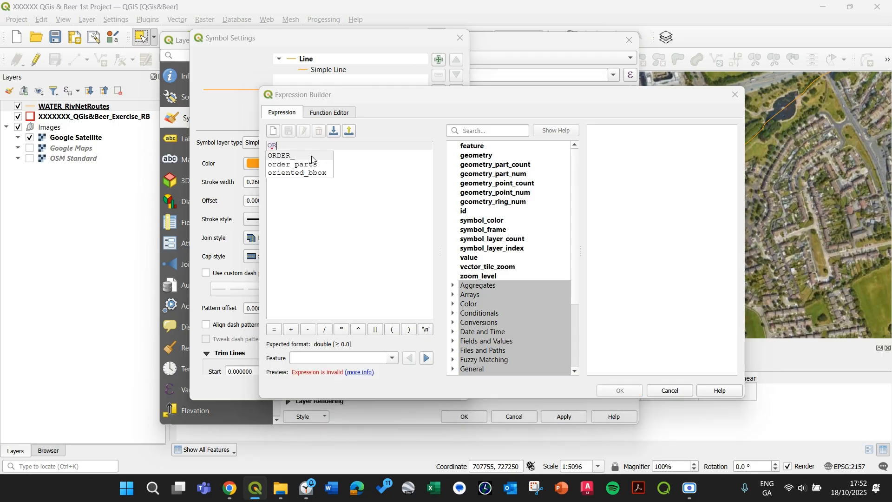
double_click(303, 158)
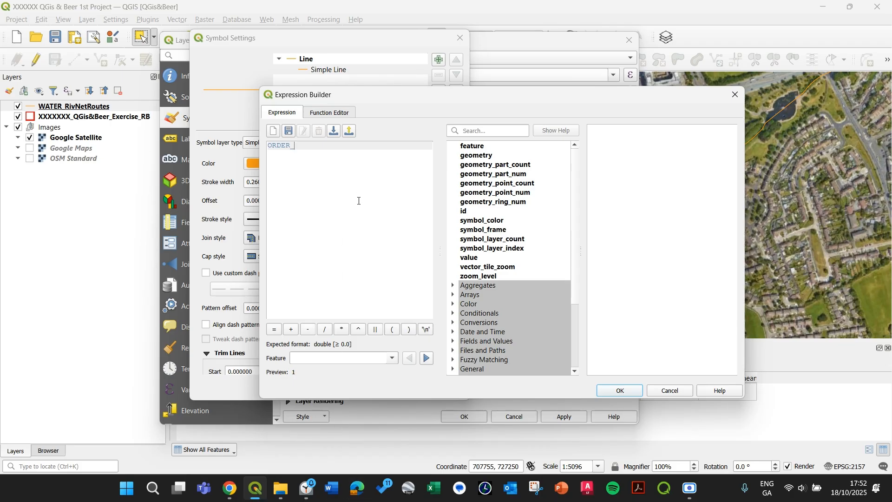
left_click(621, 391)
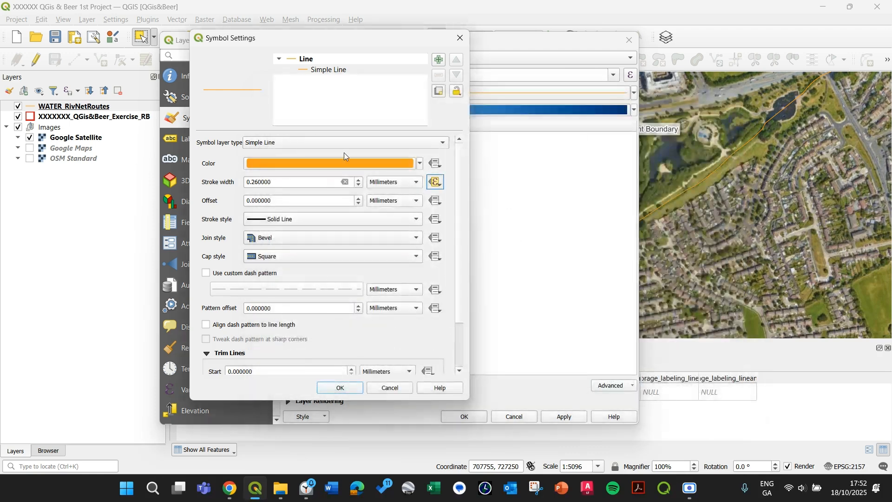
left_click(340, 388)
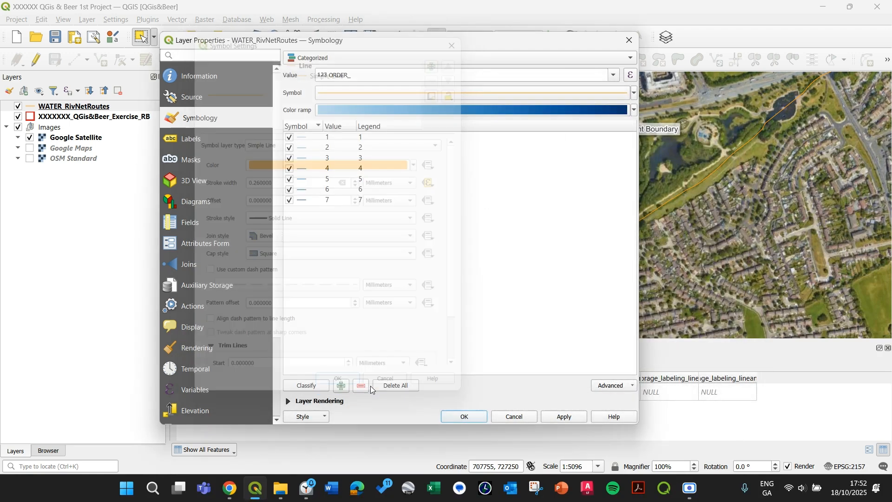
Delete all classes, reclassify the ORDER_ values and remove the all other values class
left_click(307, 388)
left_click(395, 387)
left_click(318, 389)
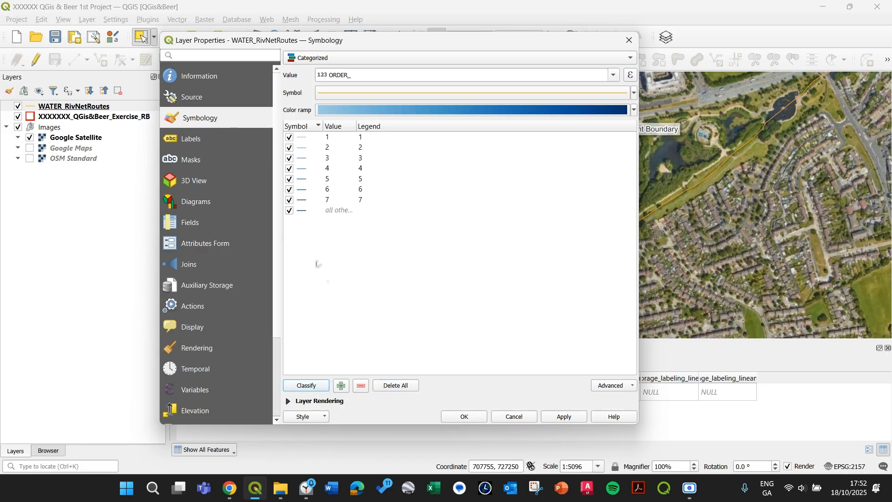
left_click(302, 212)
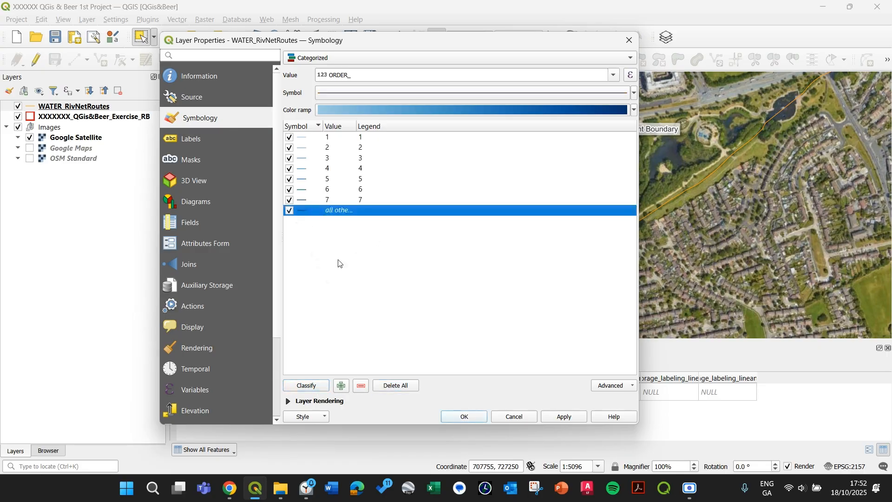
left_click(362, 386)
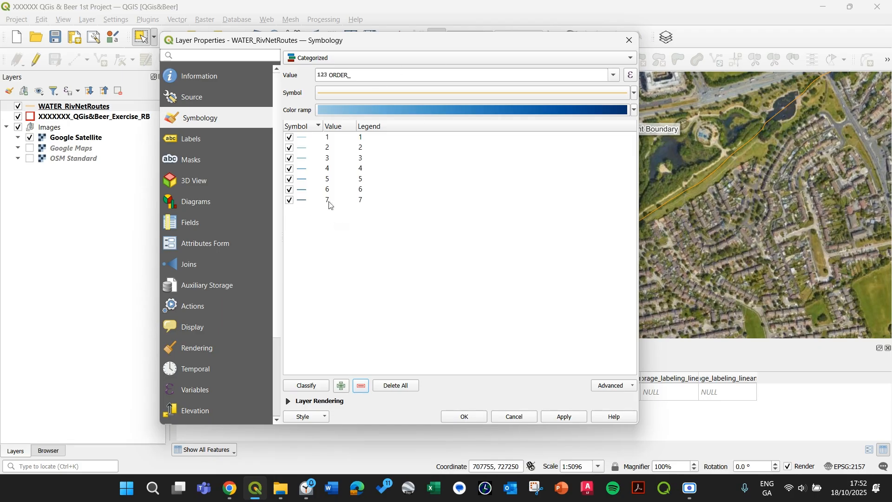
Apply the categorized symbology and close the layer properties
left_click_drag(408, 40, 270, 48)
left_click(430, 425)
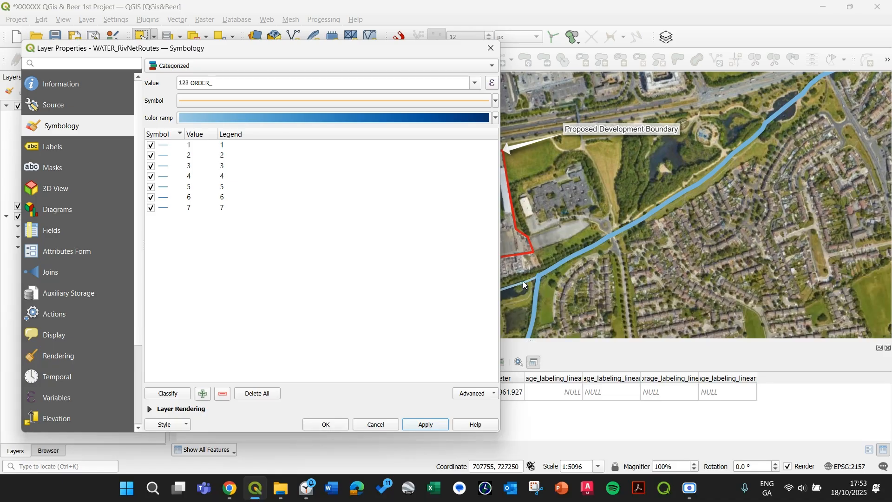
left_click_drag(380, 49, 271, 293)
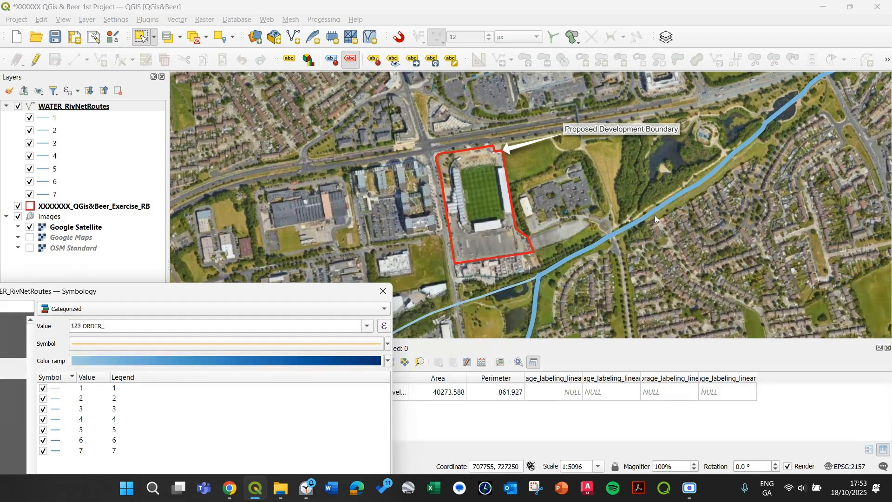
left_click_drag(302, 292, 460, 102)
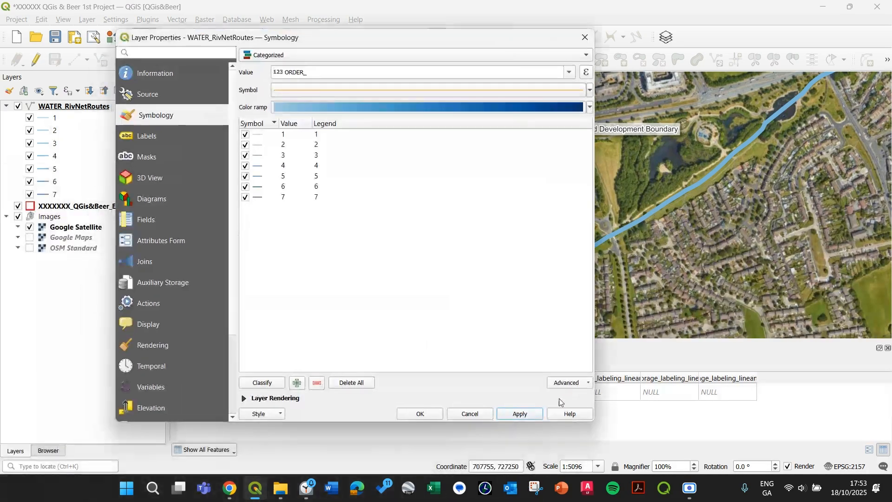
left_click(420, 414)
Change the stroke width expression of the categorized line symbol to (ORDER_)/3 and apply it
scroll(575, 254, "down", 2)
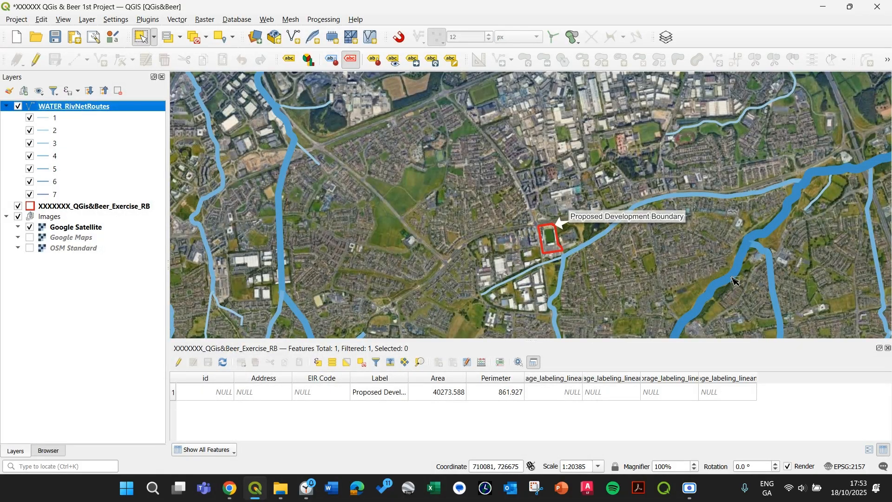
left_click_drag(803, 204, 604, 264)
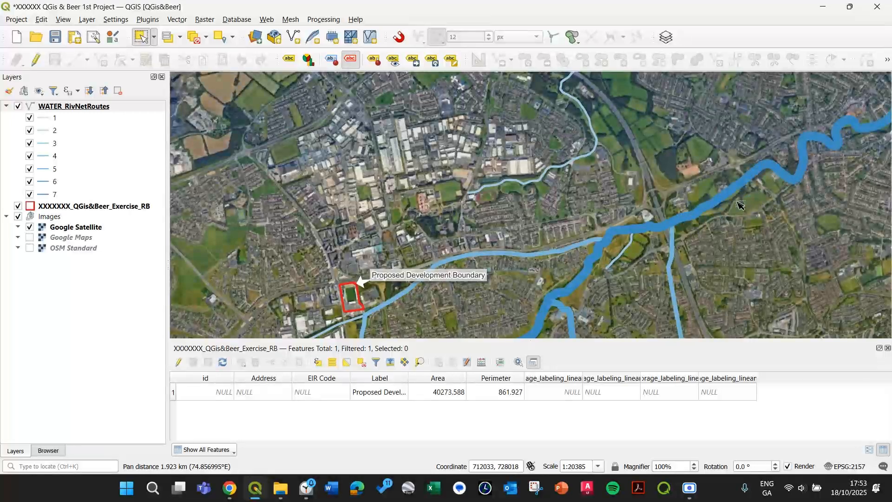
left_click_drag(707, 214, 792, 158)
left_click_drag(553, 256, 604, 255)
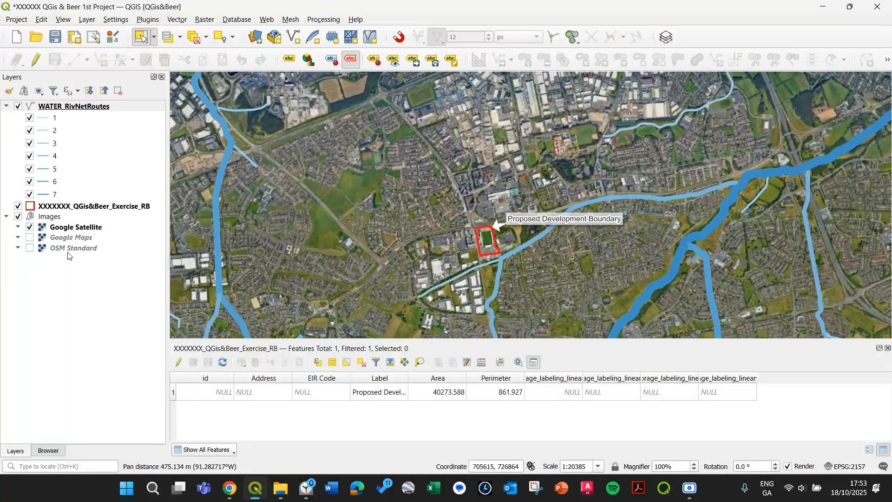
double_click(78, 107)
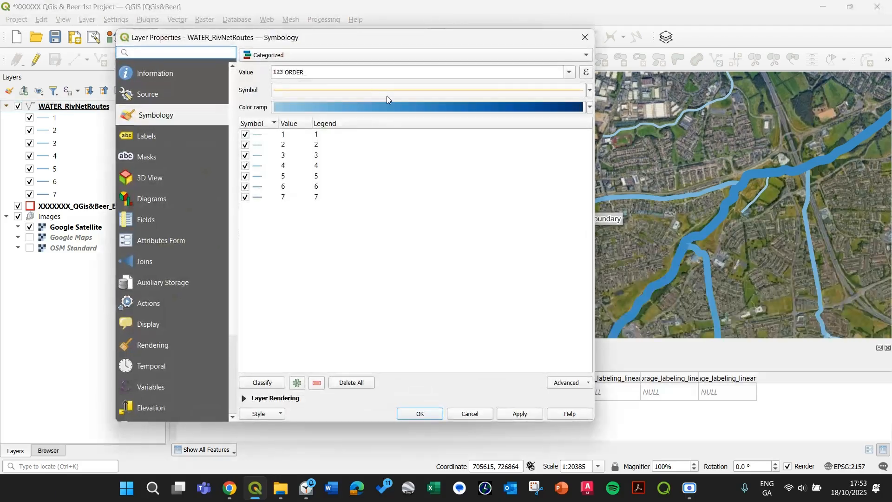
left_click(390, 88)
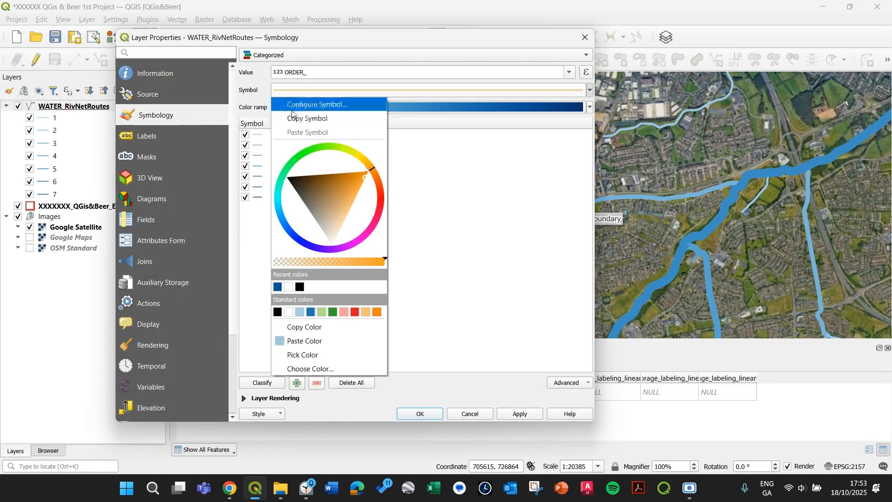
left_click(316, 107)
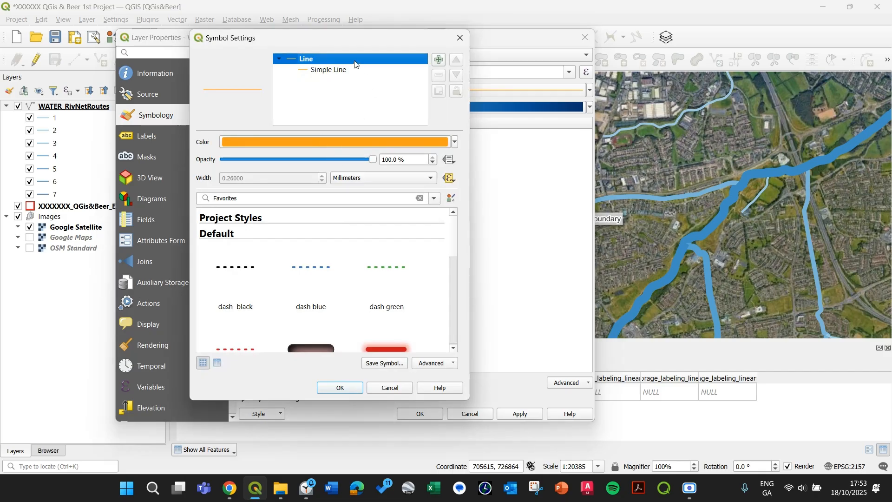
left_click(351, 69)
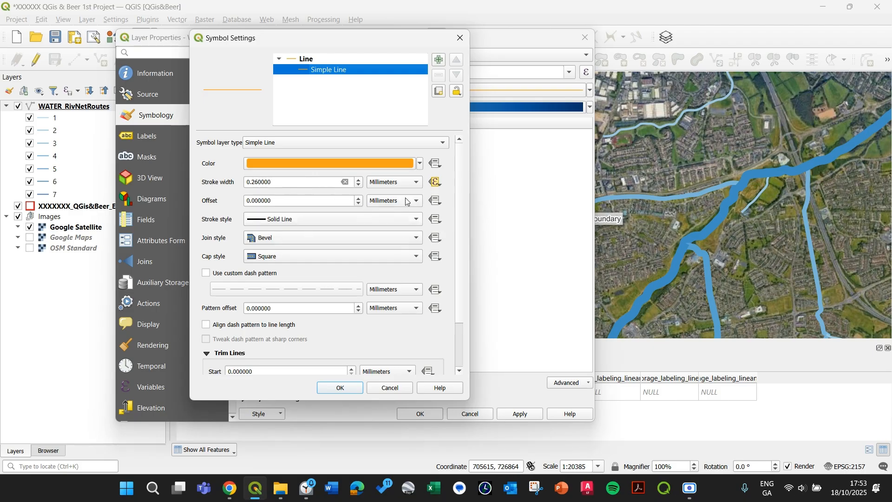
left_click(436, 182)
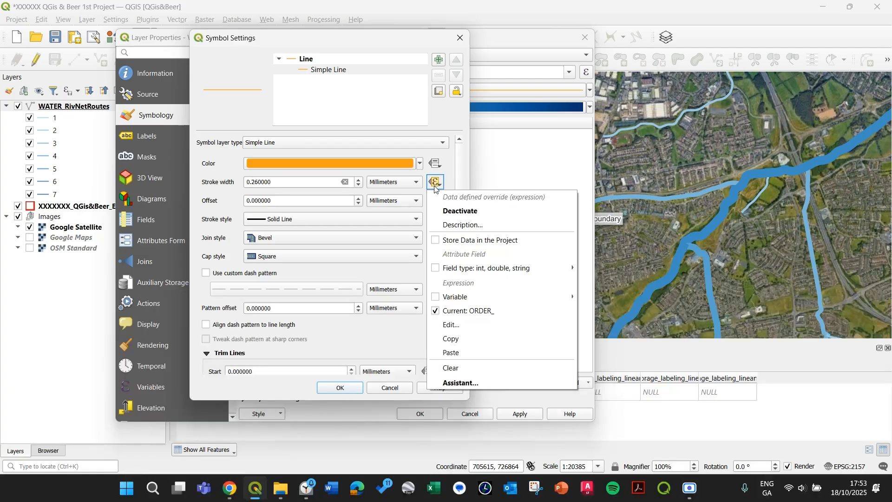
left_click(464, 325)
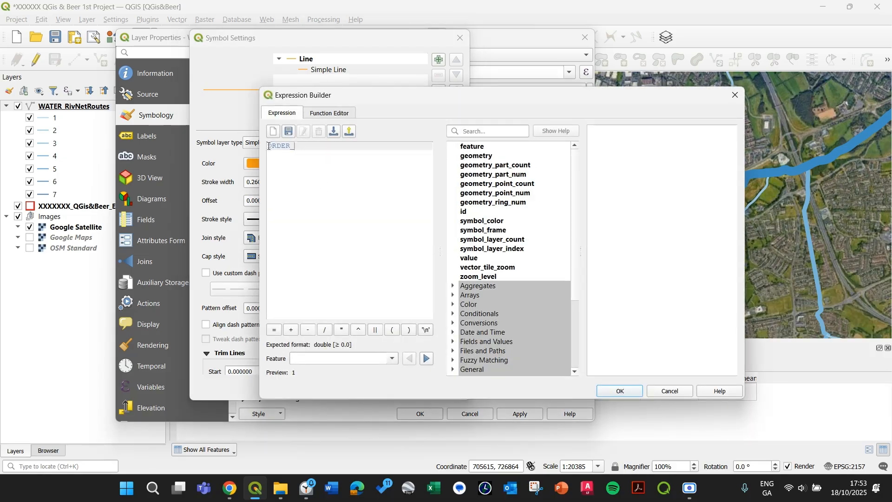
type("(")
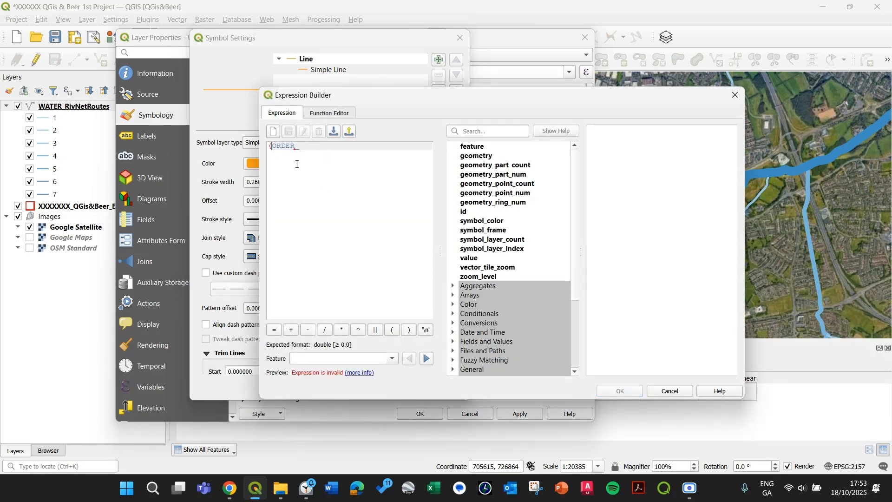
type(")")
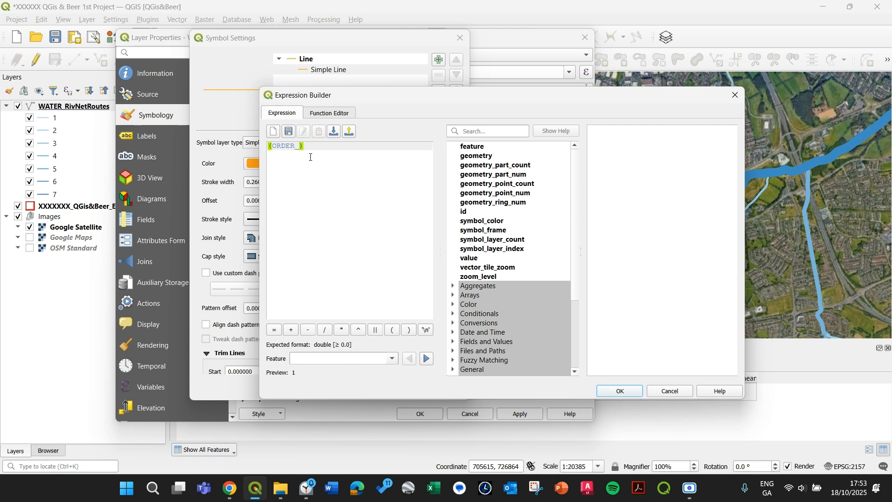
type("/")
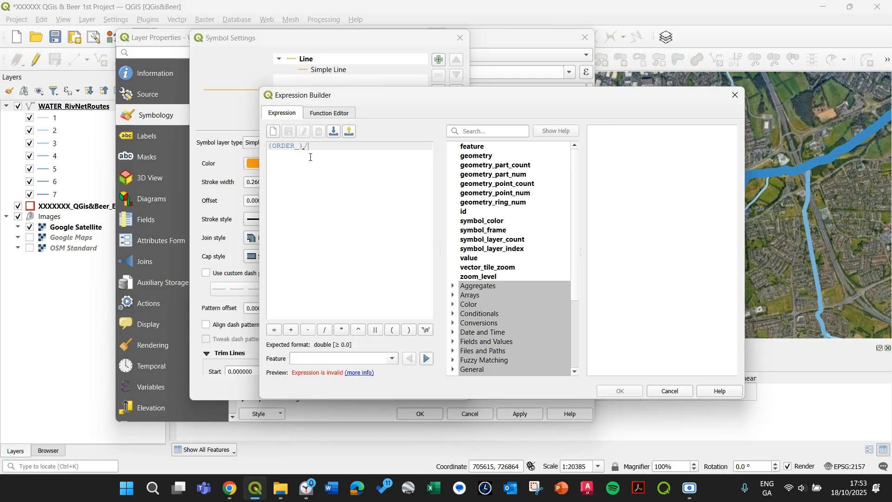
type("3")
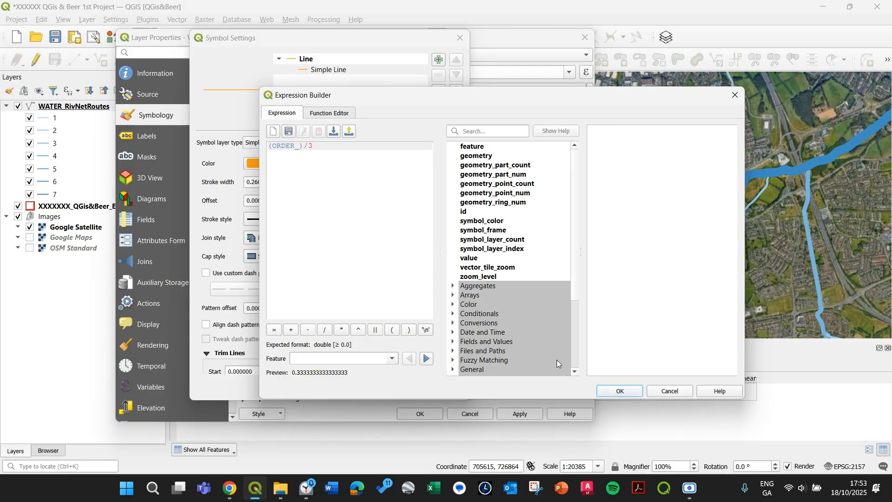
left_click(620, 391)
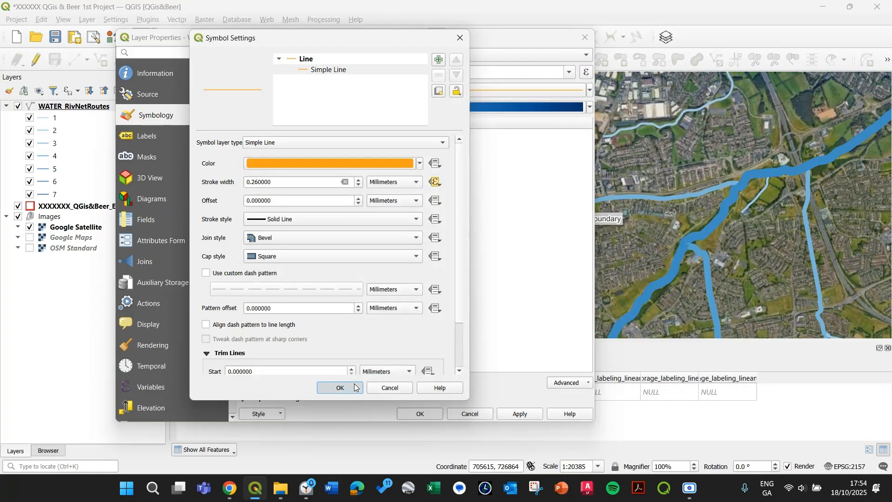
left_click(340, 388)
left_click(520, 413)
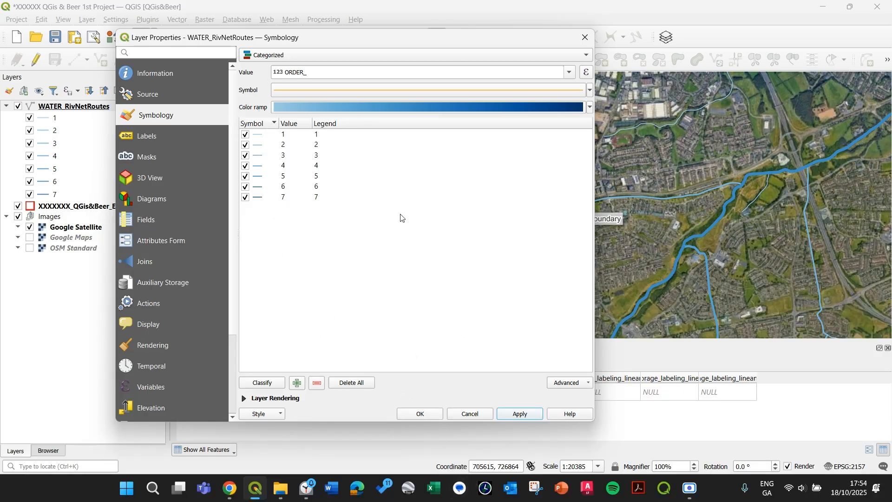
Apply the updated symbology and close the layer properties dialog
left_click_drag(486, 41, 374, 394)
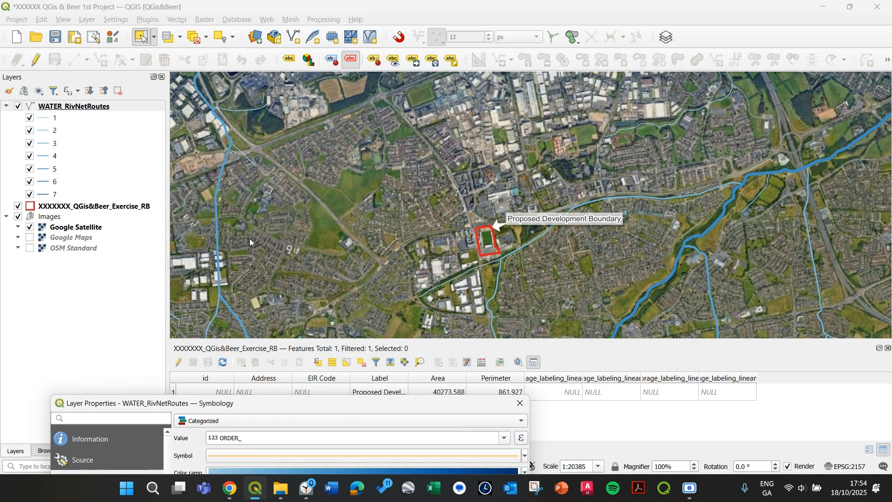
left_click_drag(300, 405, 297, 259)
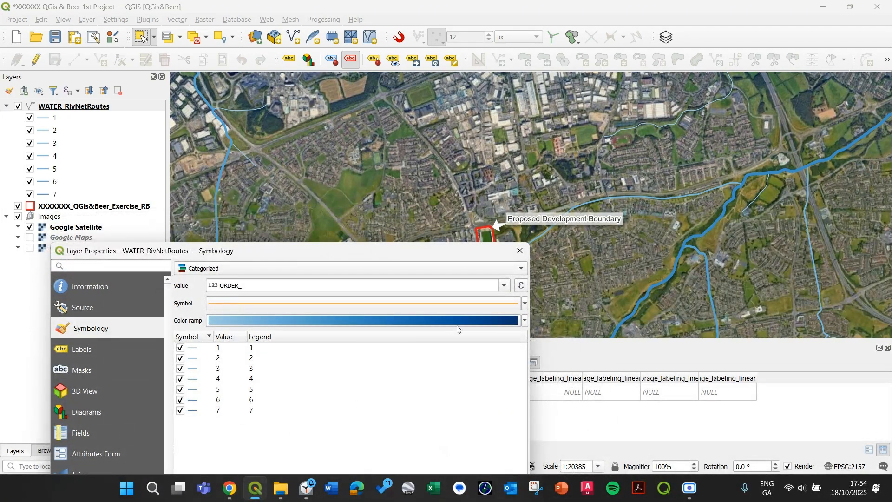
left_click_drag(345, 242, 367, 158)
left_click_drag(421, 179, 463, 57)
left_click(529, 433)
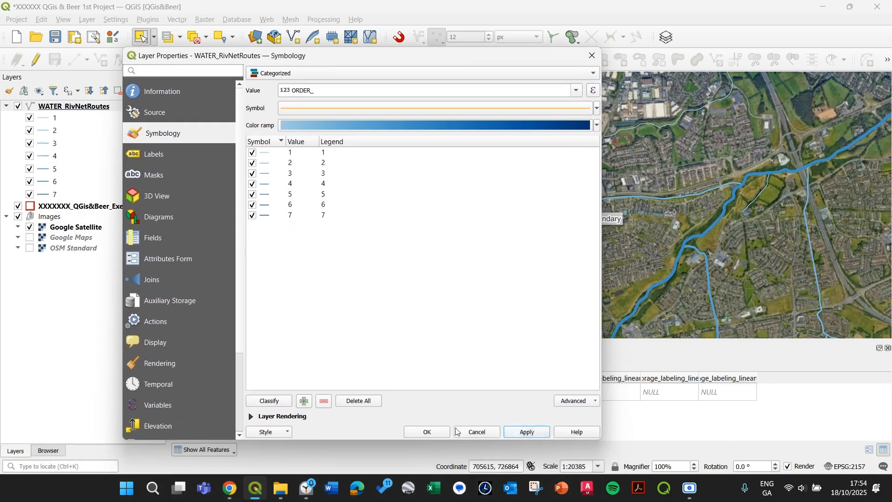
left_click(439, 434)
left_click(429, 433)
Inspect the styled river network across the wider region around the development boundary
scroll(590, 256, "down", 1)
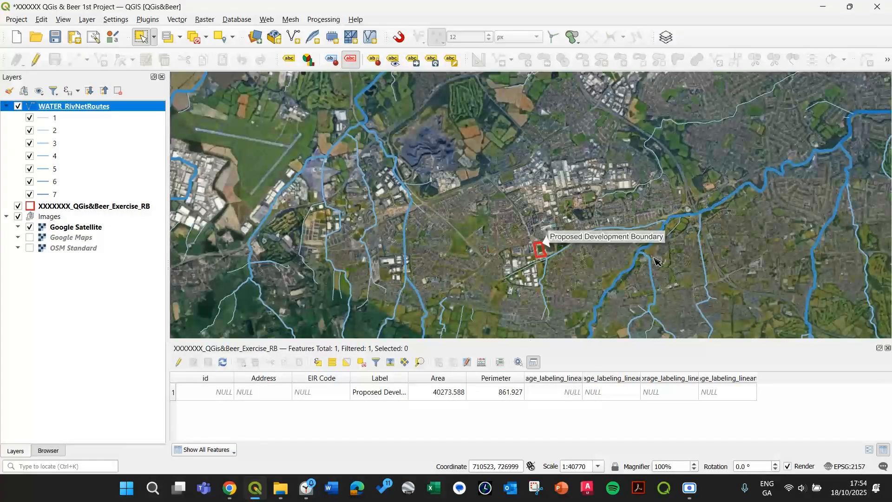
left_click_drag(653, 255, 384, 230)
scroll(738, 188, "down", 1)
scroll(739, 190, "down", 1)
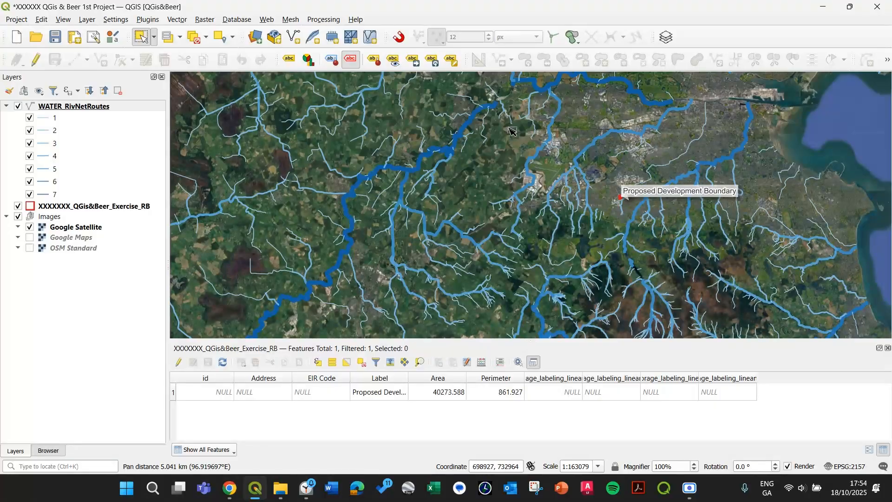
scroll(679, 145, "up", 1)
scroll(593, 260, "up", 2)
scroll(449, 217, "up", 1)
left_click_drag(501, 252, 422, 199)
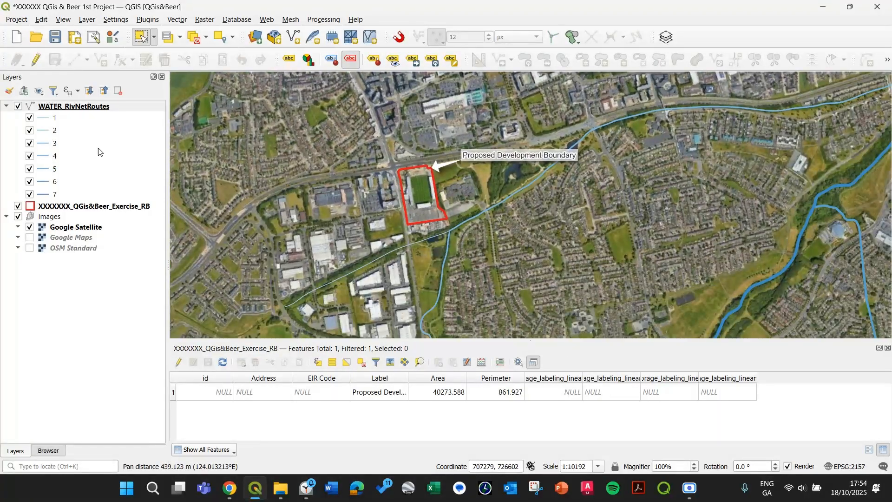
left_click(80, 108)
double_click(80, 107)
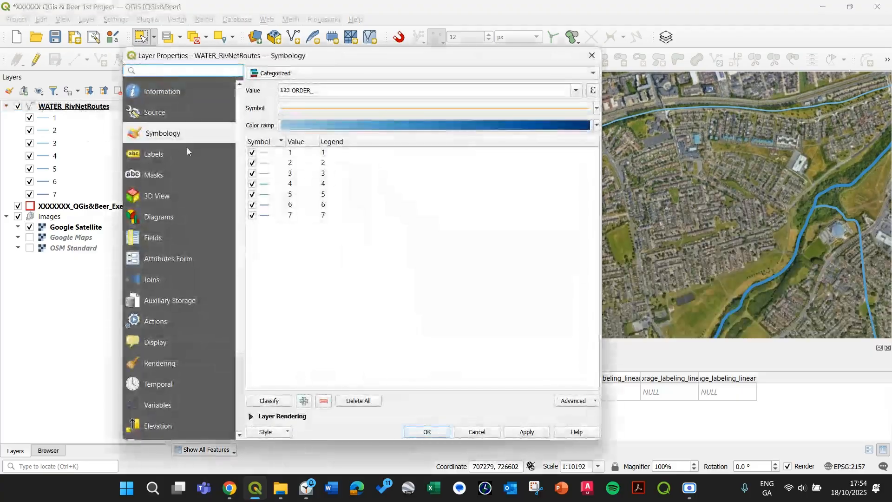
left_click(175, 157)
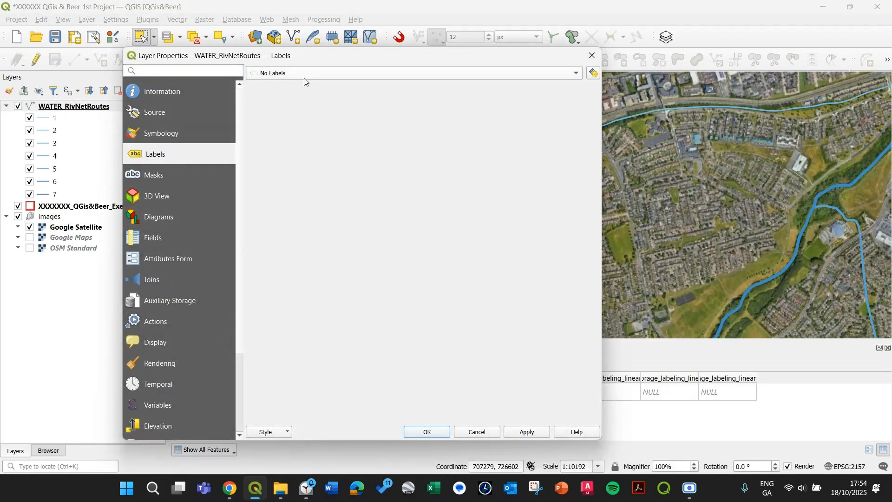
left_click(275, 73)
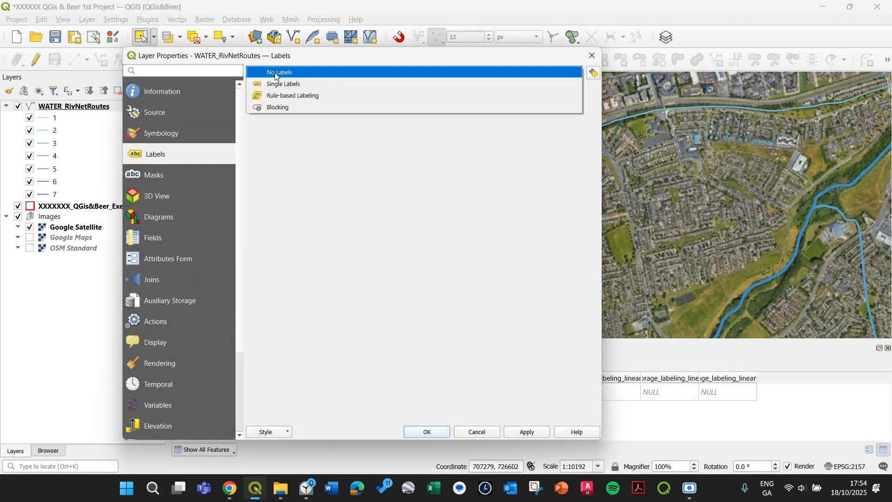
left_click(307, 86)
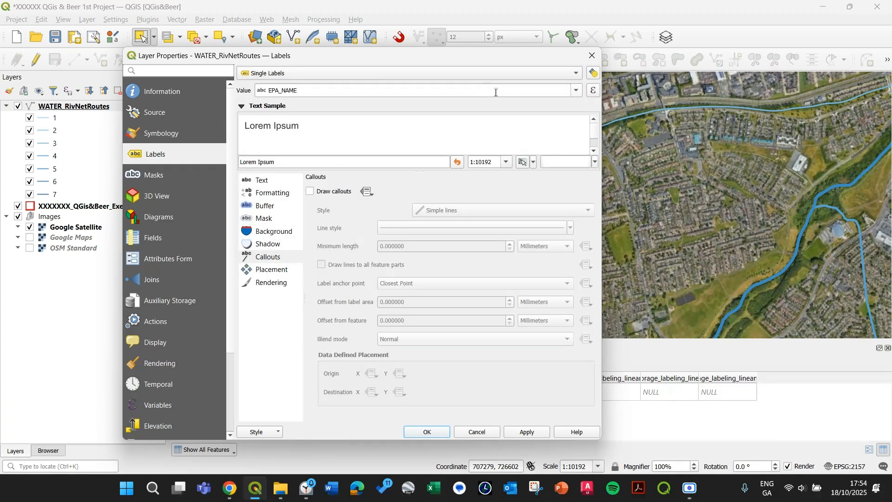
left_click(592, 55)
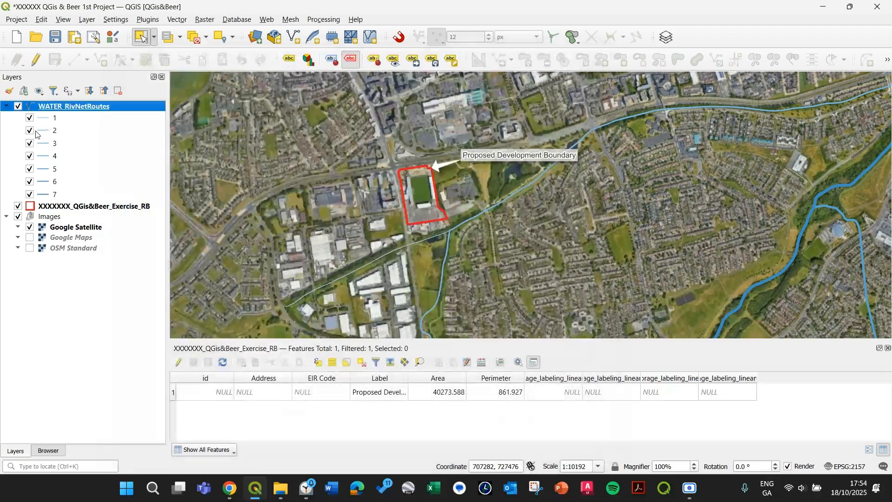
Open the river network routes attribute table and dock it beneath the map
right_click(89, 108)
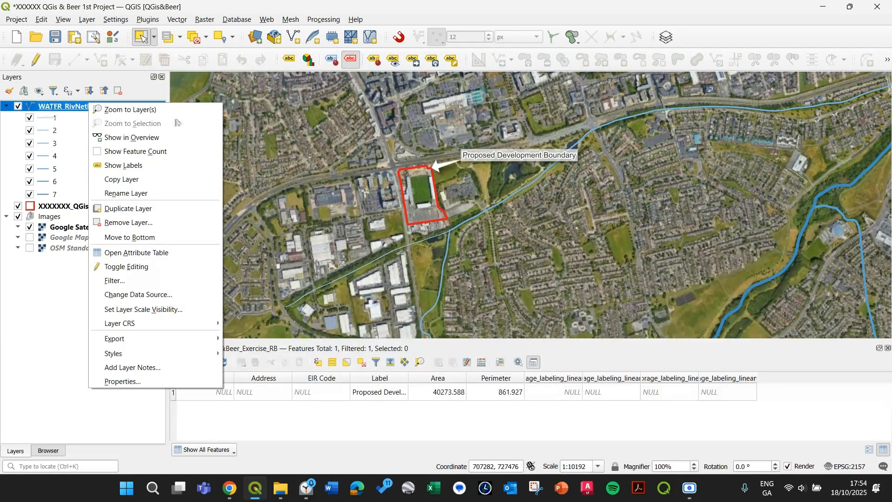
left_click(136, 253)
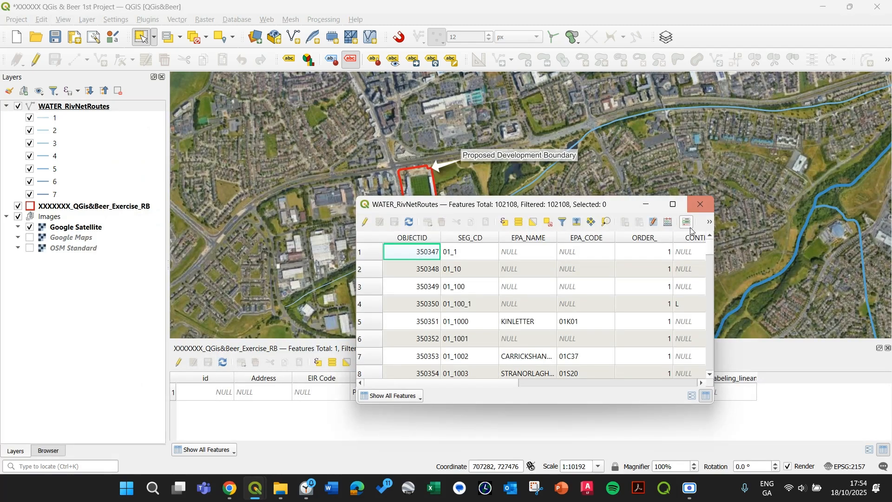
left_click(710, 223)
left_click(729, 237)
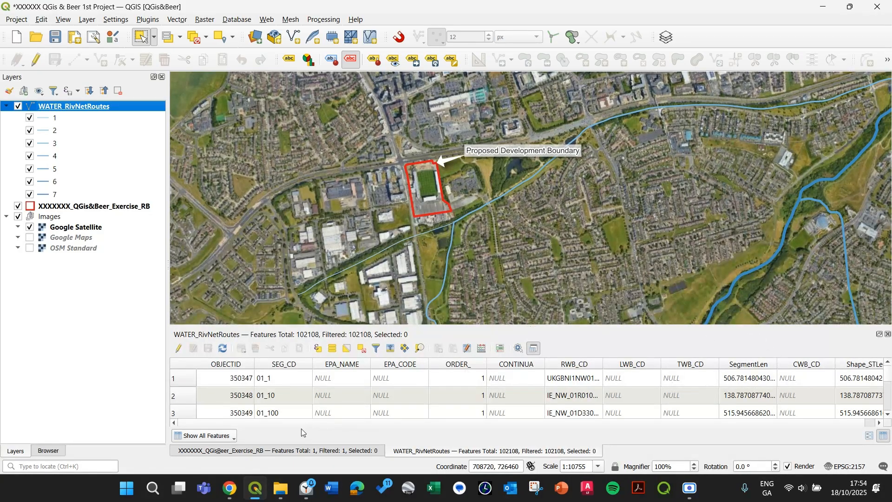
Browse the river route records in the attribute table, selecting individual rows
left_click(216, 419)
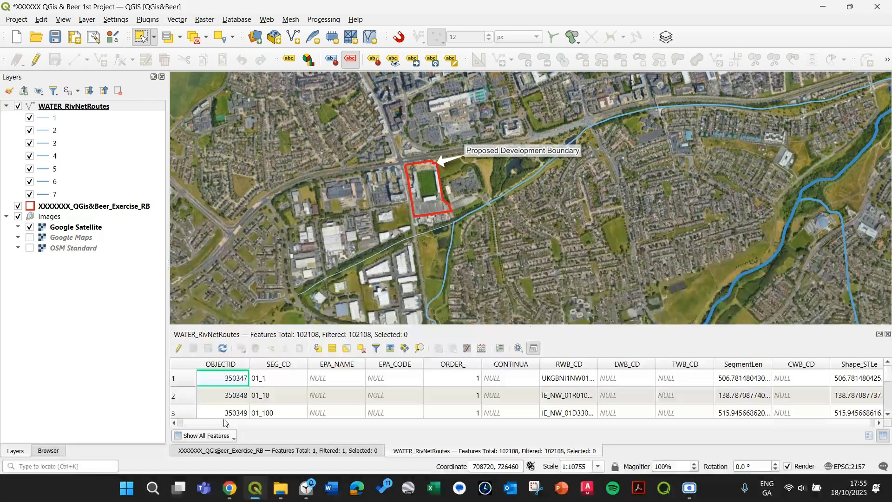
left_click(183, 382)
left_click(183, 396)
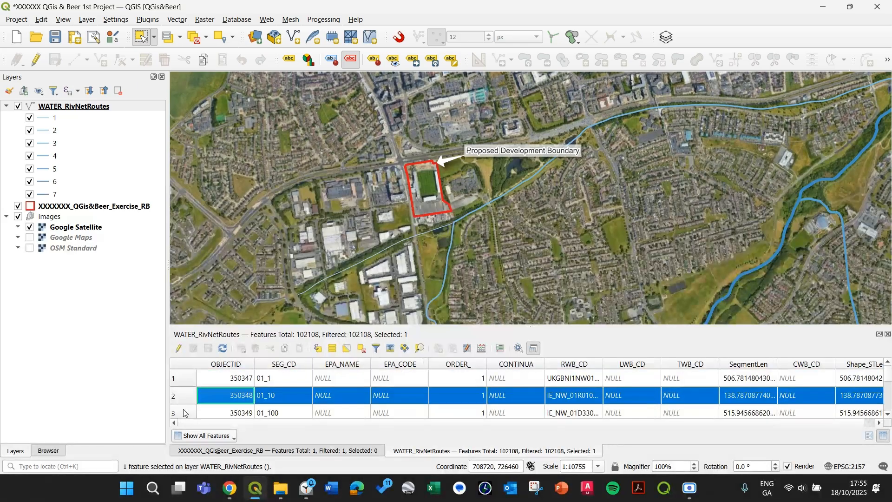
left_click(184, 413)
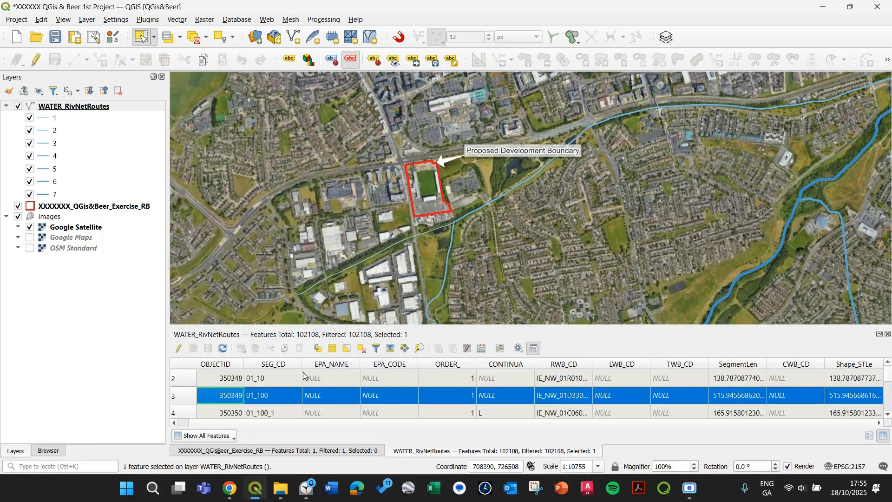
scroll(606, 408, "down", 12)
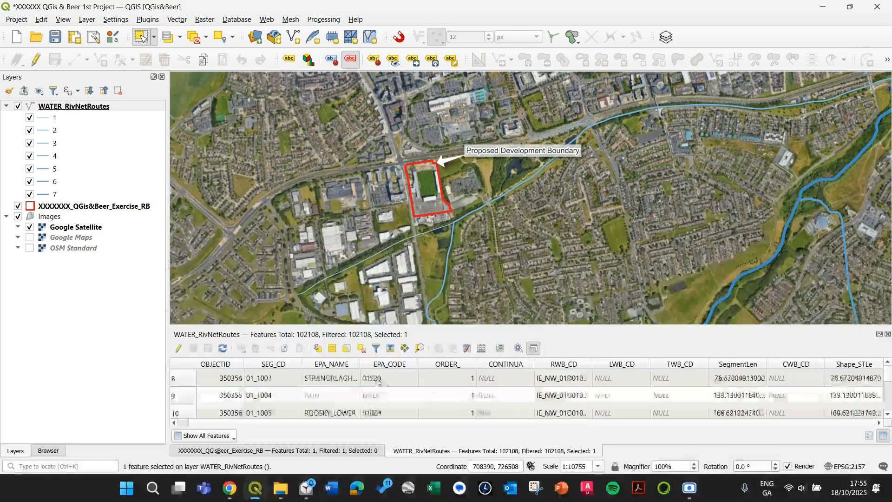
scroll(372, 395, "down", 1)
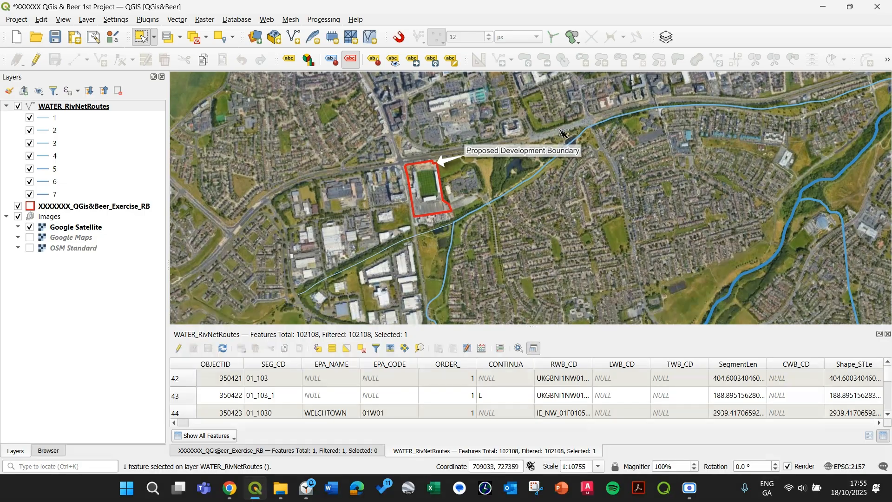
left_click(625, 128)
left_click(441, 112)
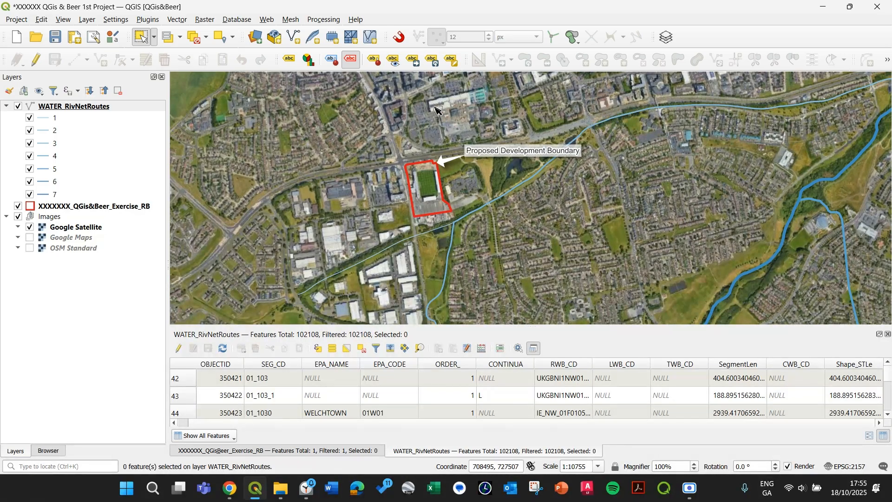
Select the stream beside the development boundary on the map and show only selected features in the table
left_click_drag(496, 212, 470, 182)
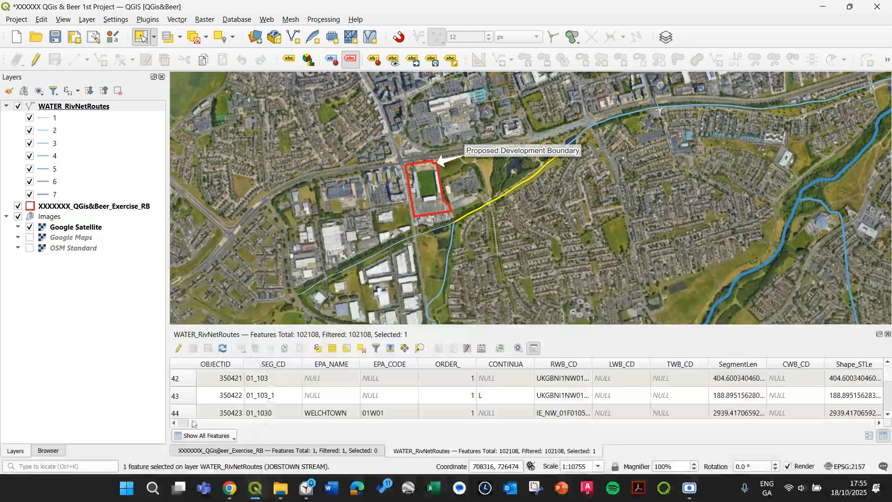
left_click(209, 437)
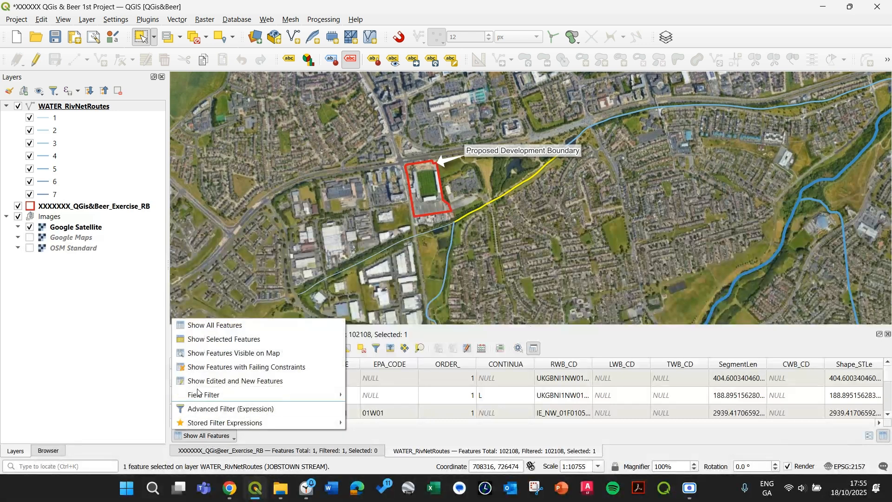
left_click(204, 339)
left_click_drag(348, 370, 459, 370)
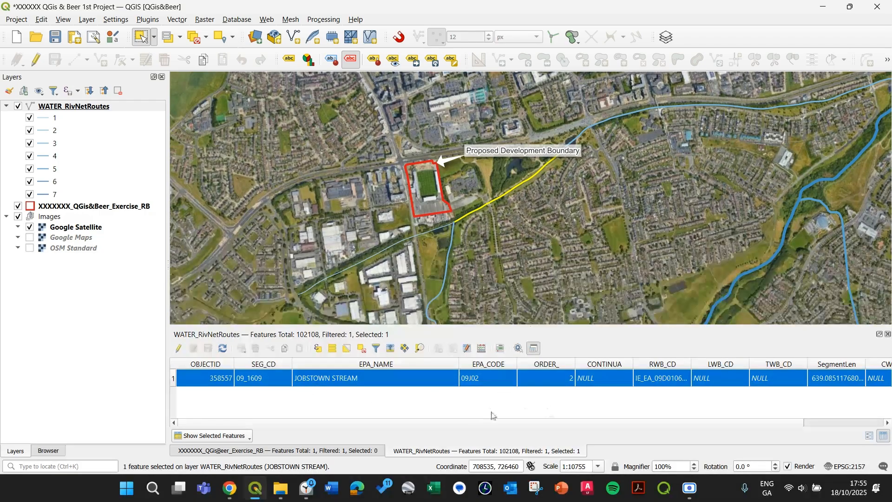
left_click(577, 259)
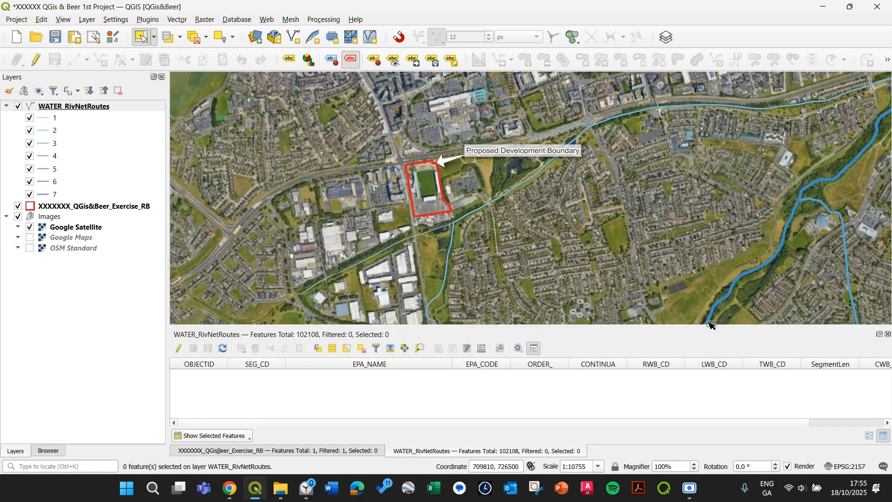
Enable single labels for the river routes layer using the EPA_NAME field
double_click(74, 106)
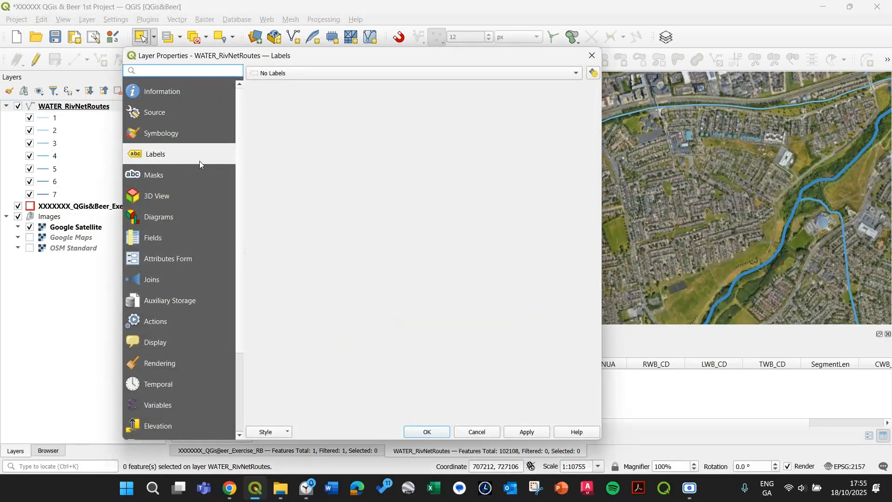
left_click(314, 73)
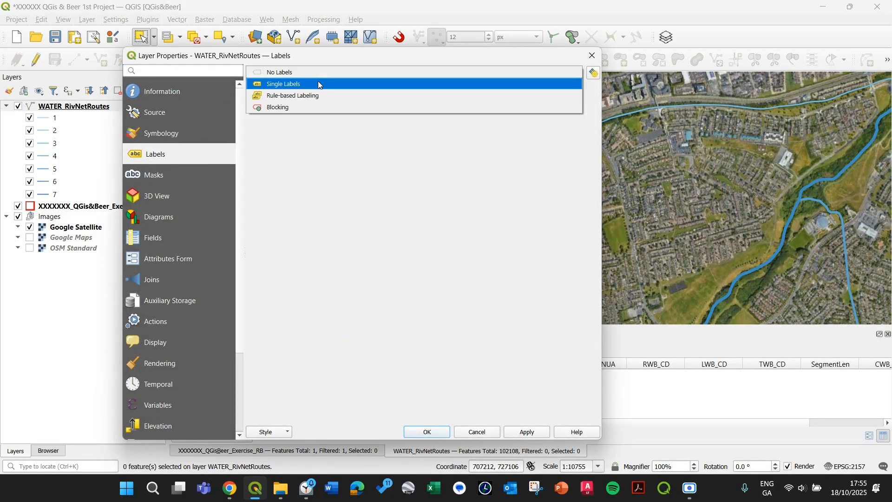
left_click(320, 85)
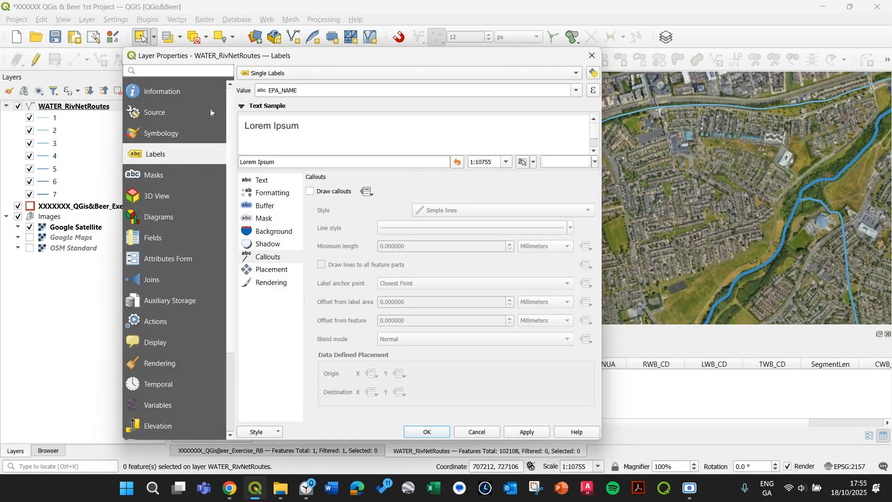
left_click(579, 90)
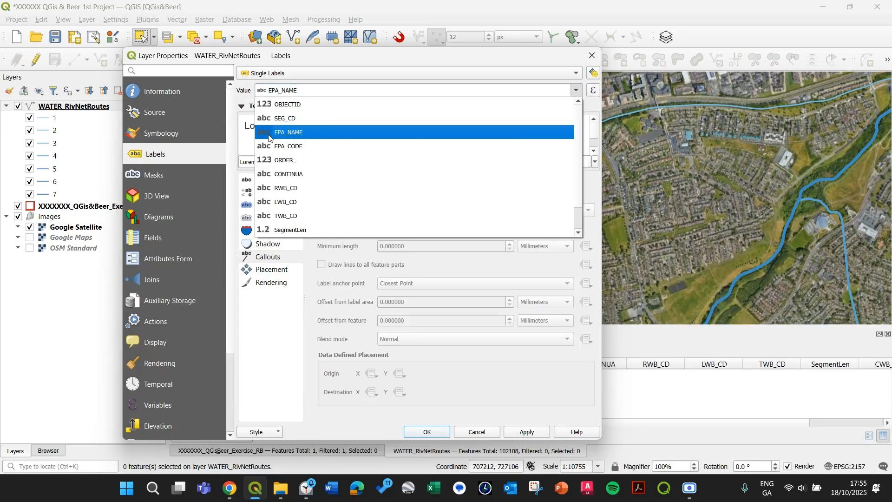
left_click(291, 135)
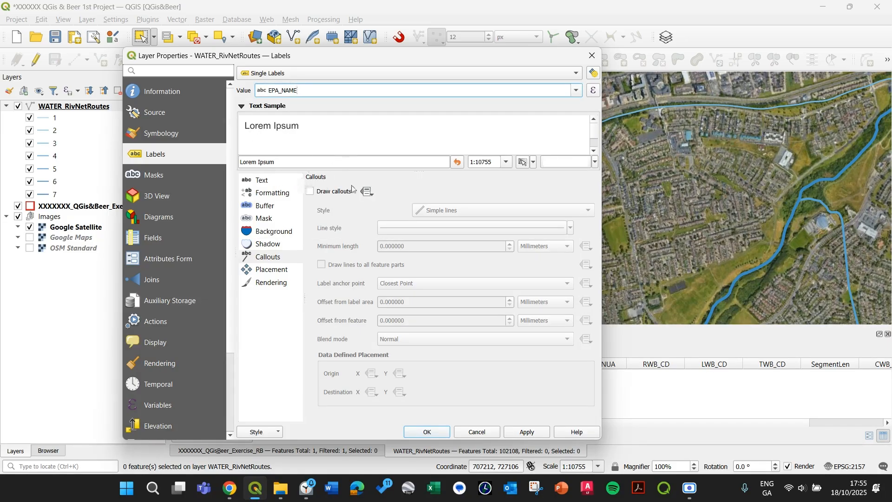
Set the label text colour to the recent blue and apply it
left_click(263, 181)
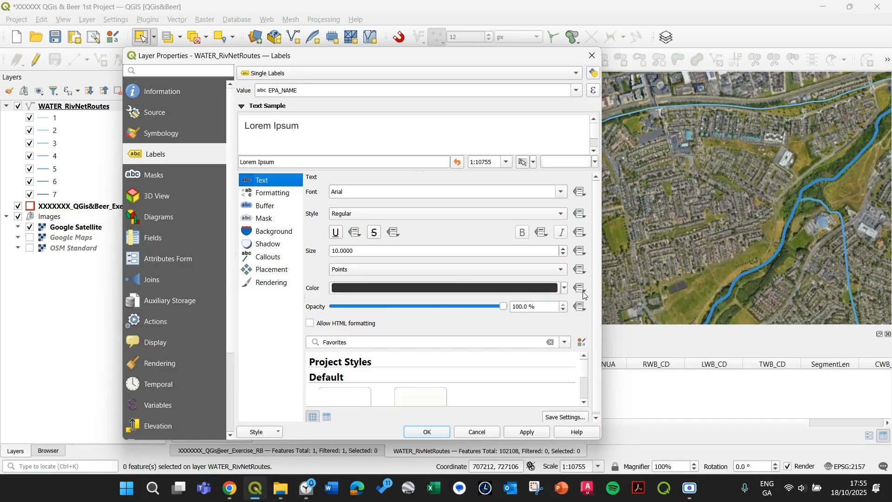
left_click(565, 289)
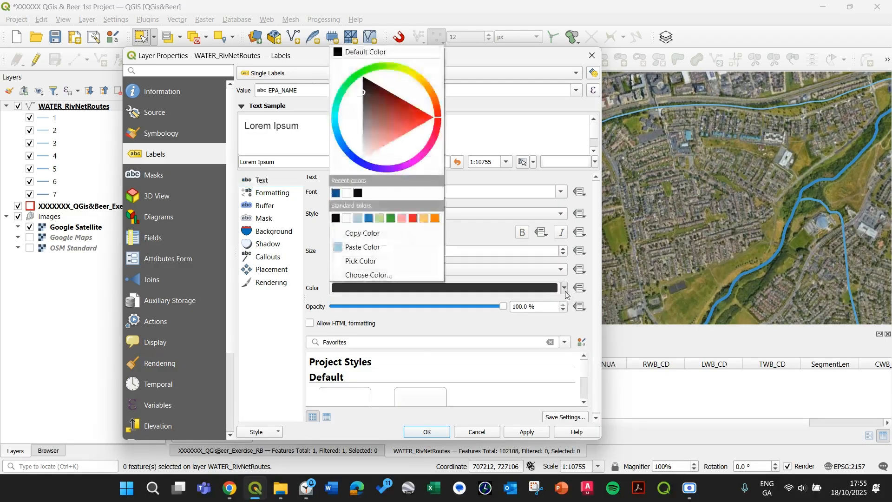
left_click(335, 193)
left_click(529, 434)
left_click(529, 435)
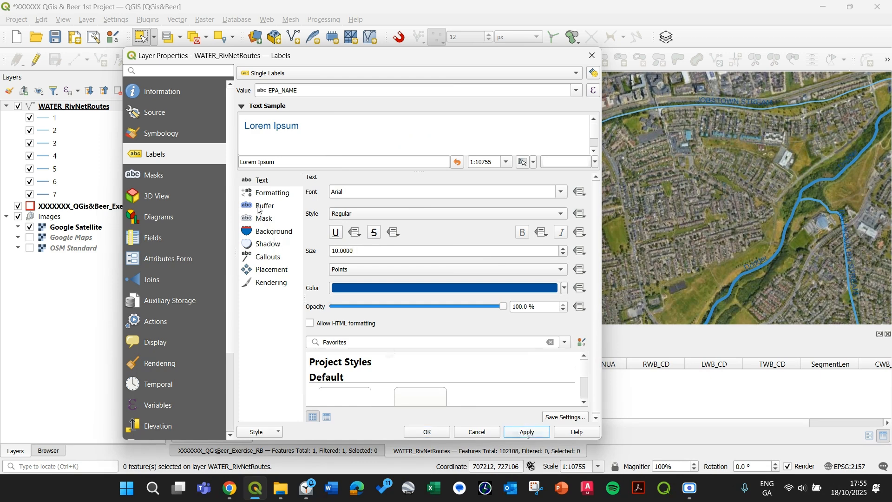
Enable a text buffer around the river labels
left_click(274, 195)
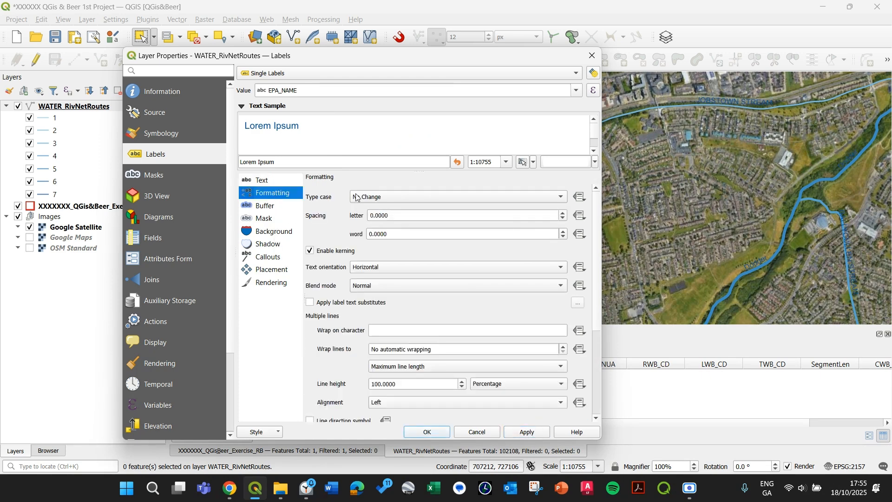
left_click(255, 207)
left_click(269, 218)
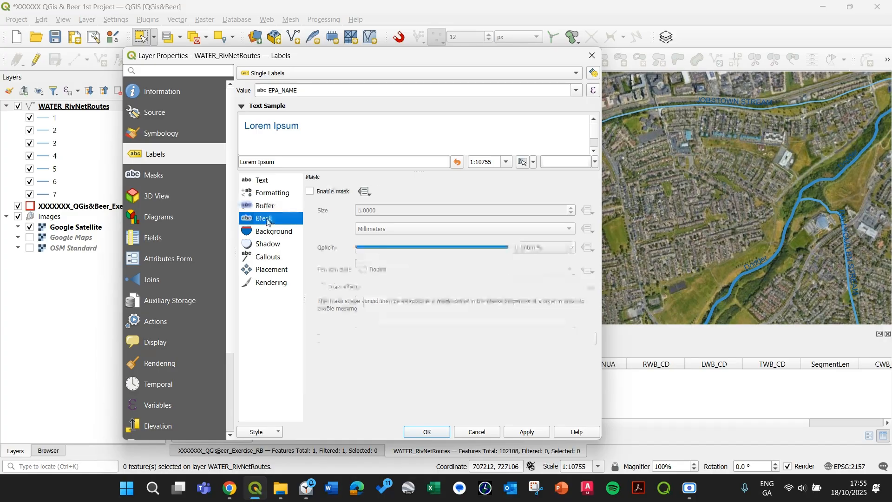
left_click(272, 207)
left_click(310, 192)
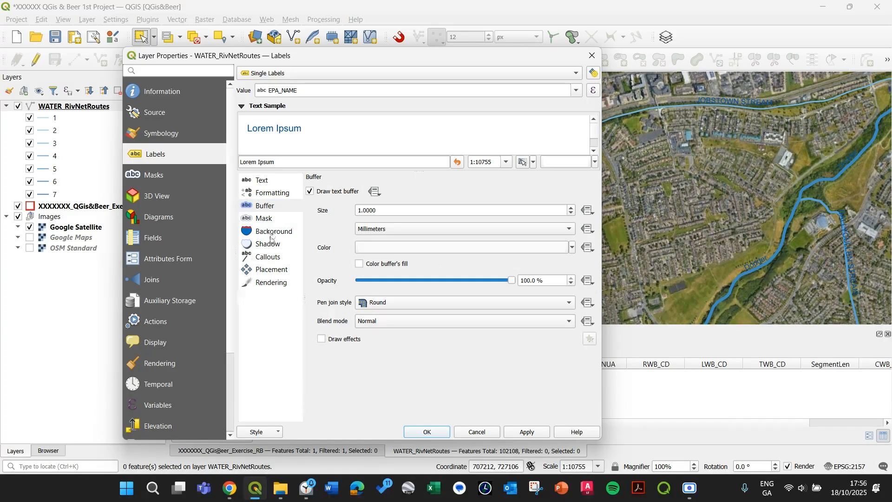
Set the label placement mode to Curved and allow positions below the line
left_click(264, 274)
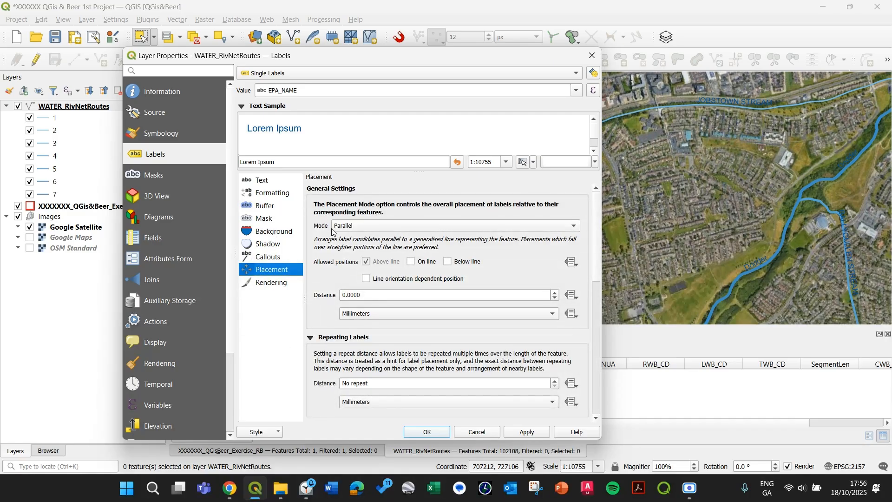
left_click(363, 225)
left_click(364, 226)
left_click(370, 227)
left_click(370, 237)
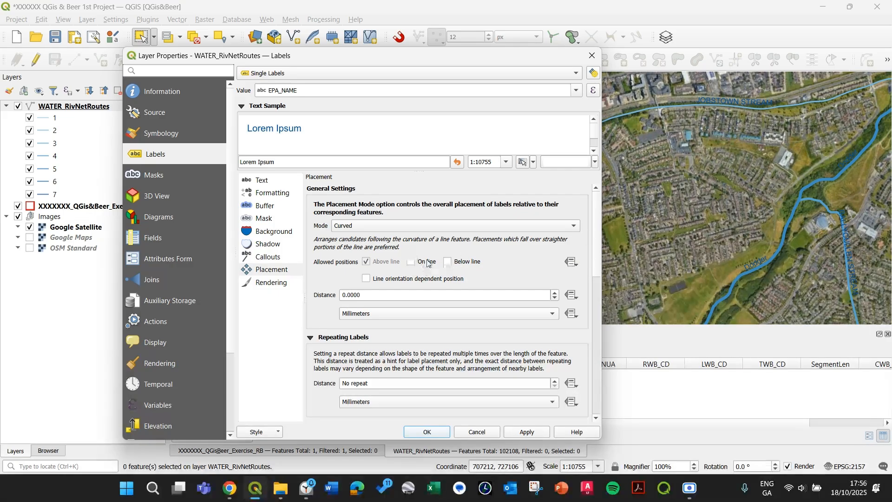
left_click(447, 263)
Raise the label priority toward High and apply the label settings
left_click_drag(596, 253, 595, 393)
left_click_drag(442, 357, 503, 359)
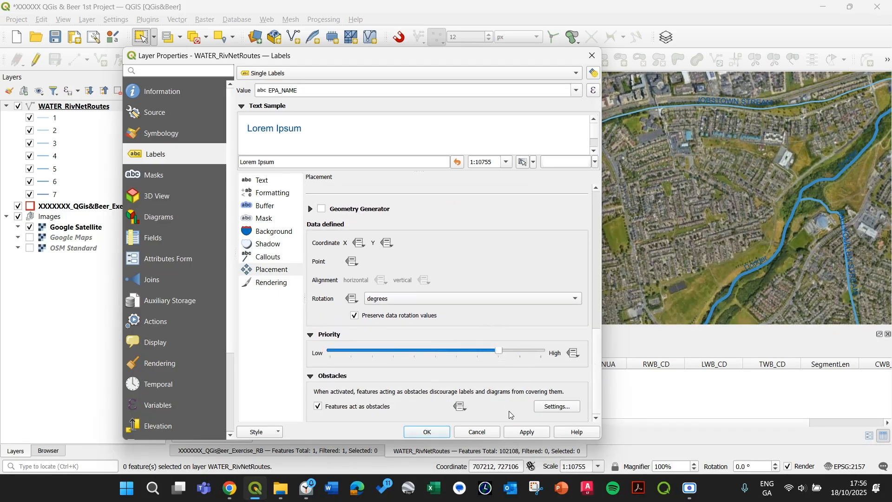
left_click(523, 431)
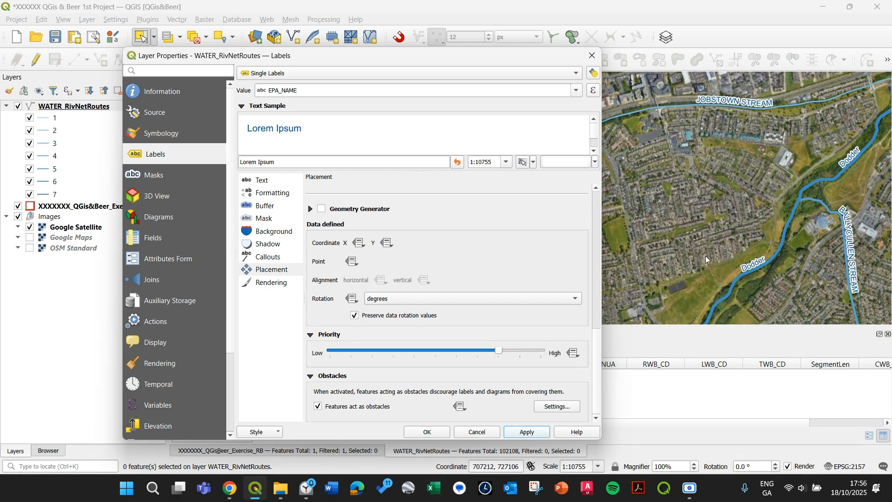
left_click_drag(403, 58, 355, 51)
left_click_drag(303, 50, 448, 26)
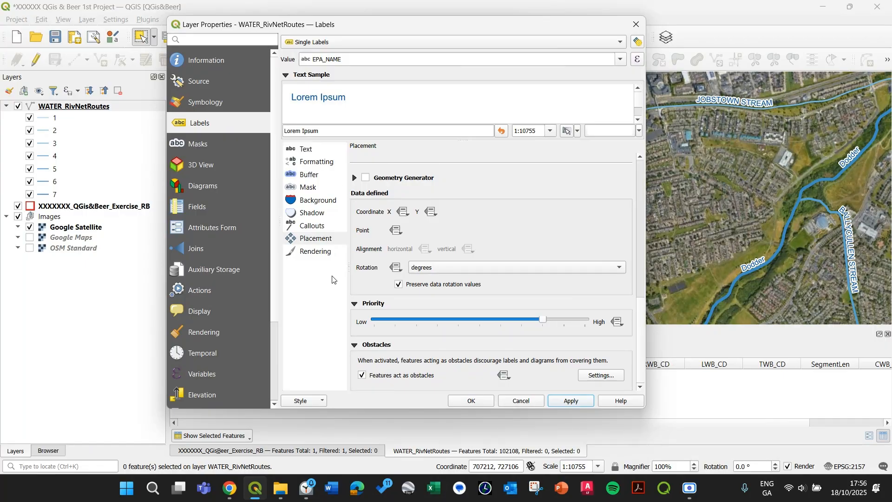
Close the layer properties and turn off the display of unplaced labels on the map
left_click(471, 401)
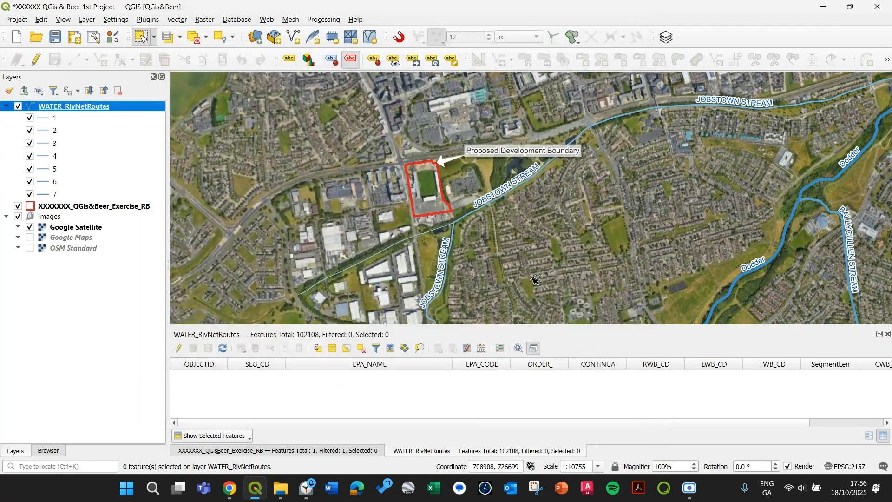
scroll(541, 275, "down", 1)
left_click_drag(350, 171, 407, 217)
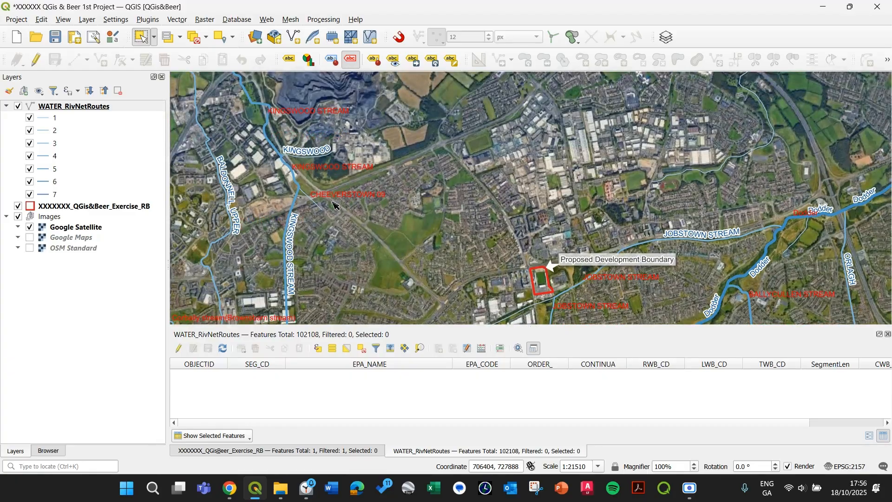
left_click(350, 60)
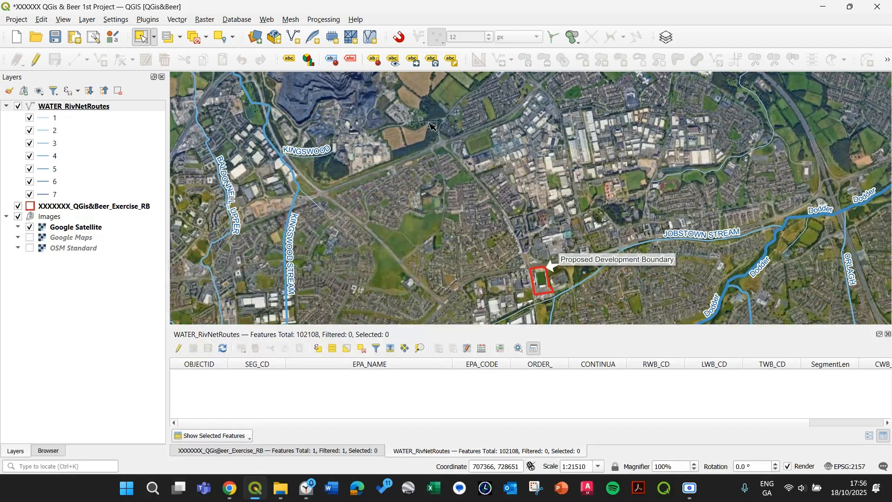
left_click_drag(428, 192, 361, 130)
scroll(498, 243, "up", 1)
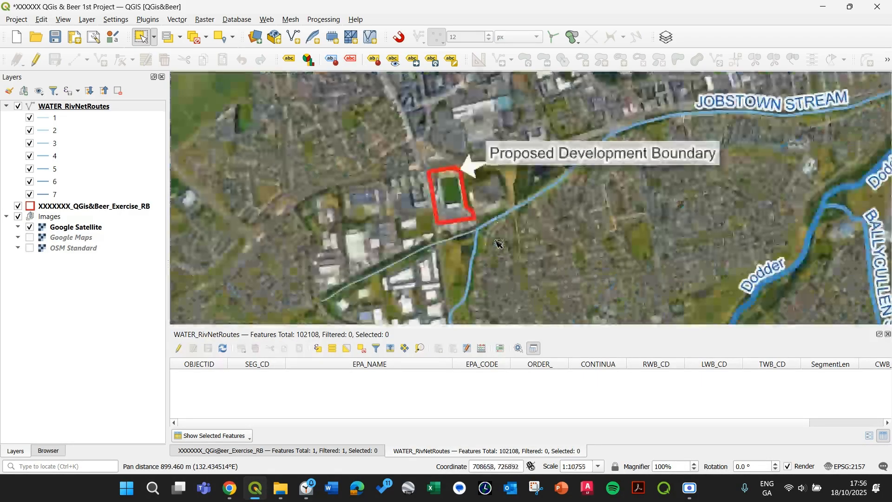
left_click_drag(666, 160, 614, 201)
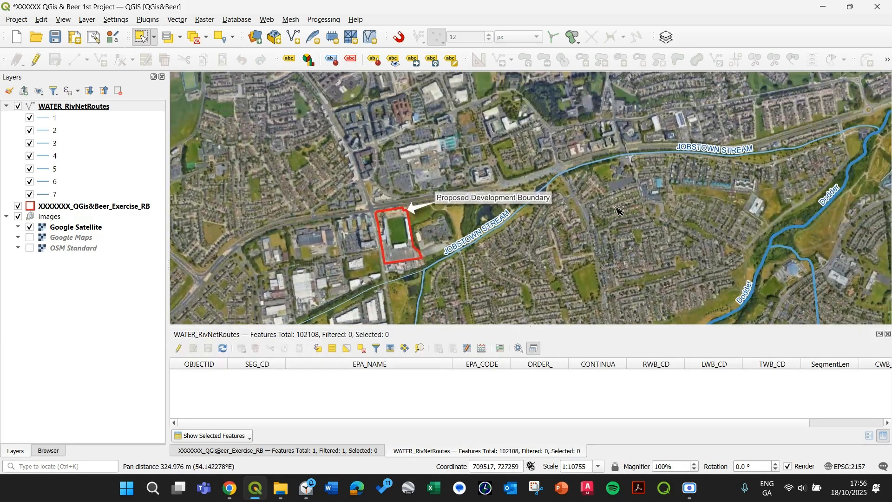
left_click(76, 108)
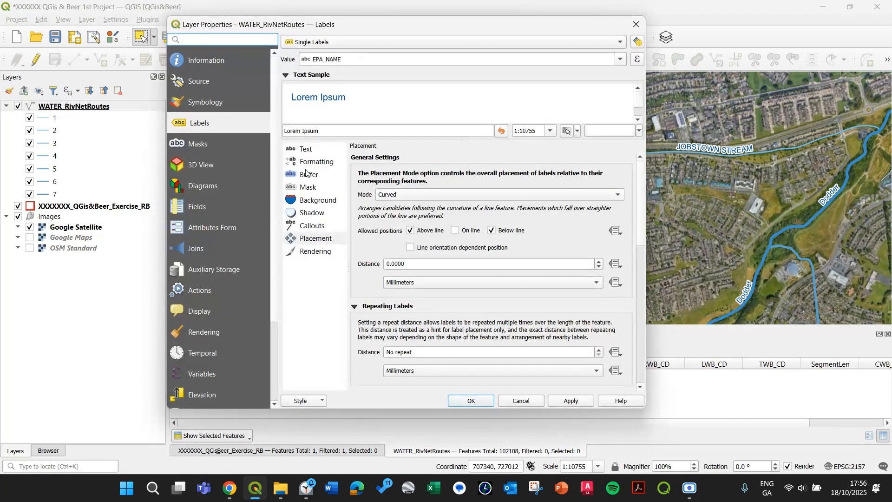
left_click(314, 163)
left_click(307, 153)
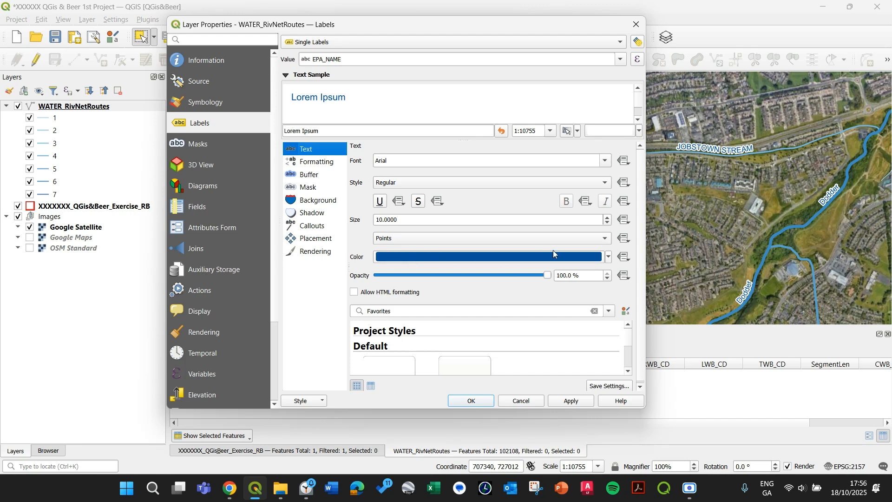
left_click_drag(507, 34, 372, 62)
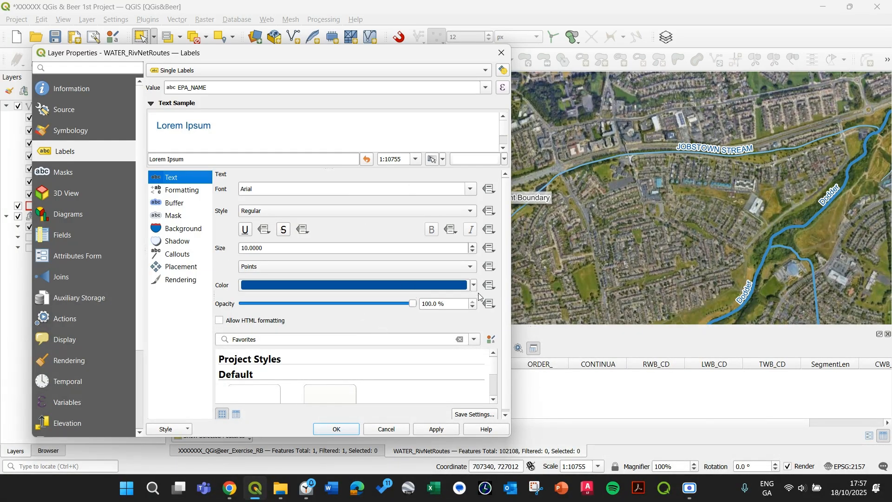
left_click(490, 287)
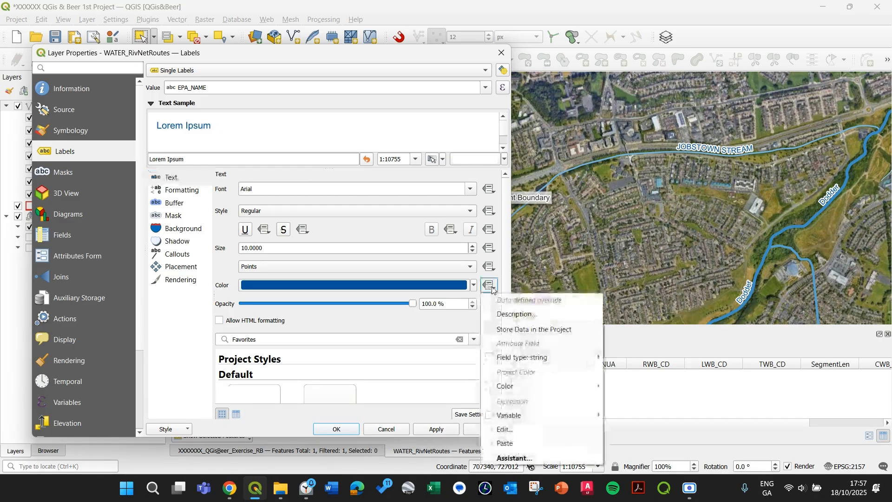
left_click(516, 430)
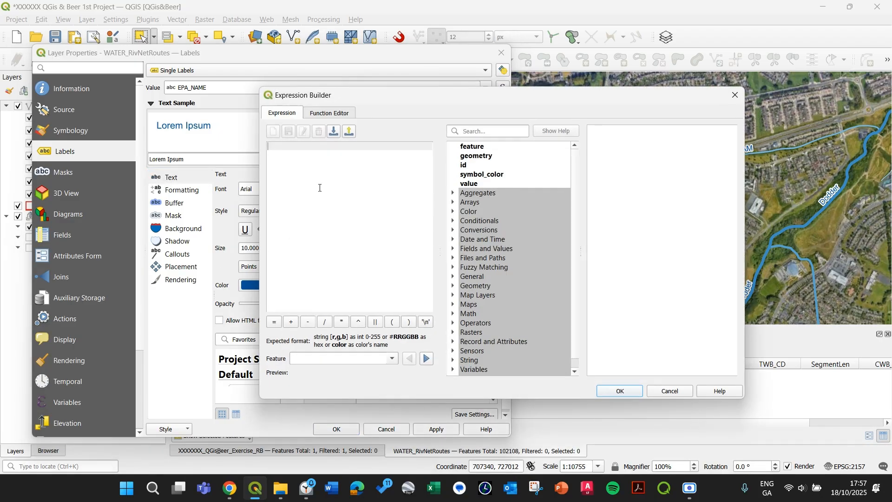
type("@s")
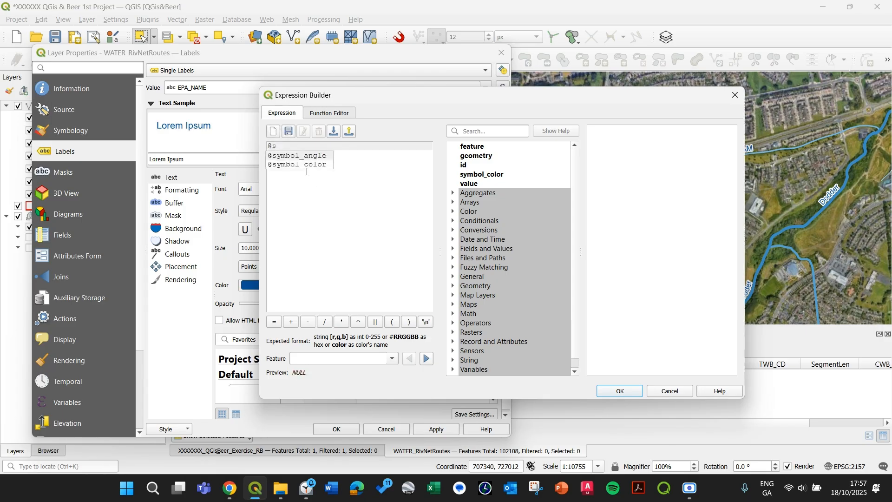
left_click(307, 165)
left_click(622, 392)
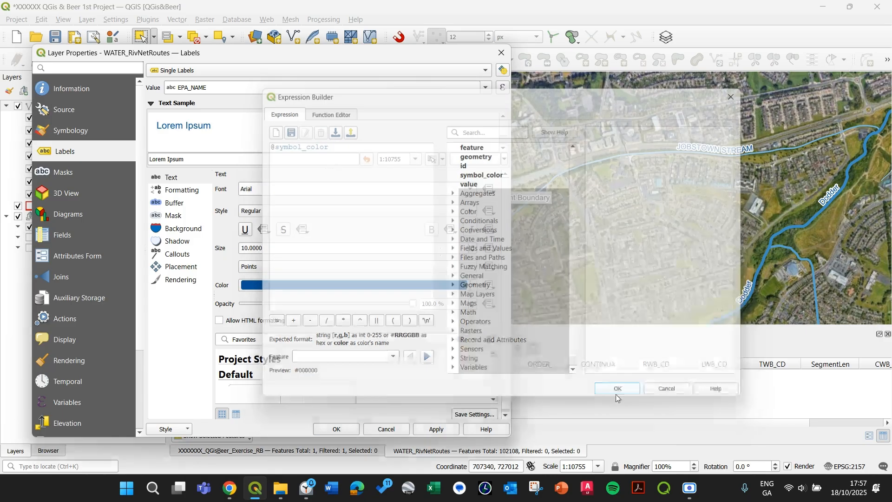
left_click(434, 429)
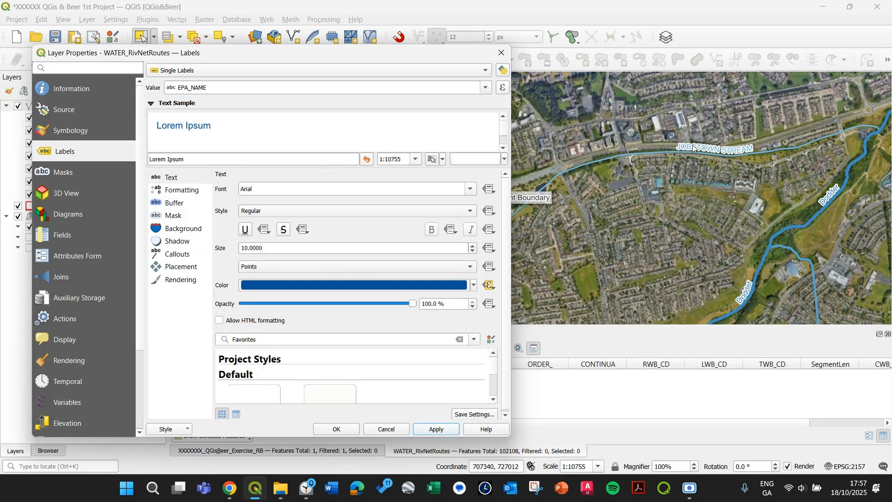
left_click(327, 431)
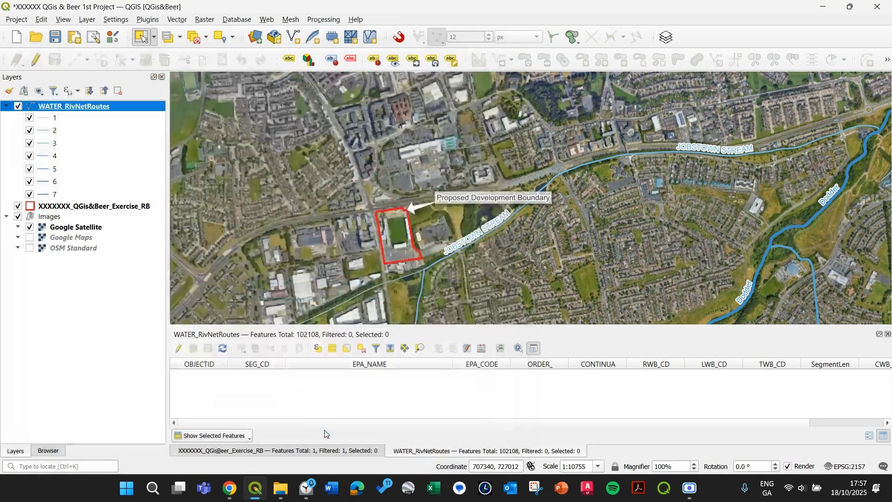
Pan and zoom around the map to inspect the stream labels around the development boundary
left_click_drag(662, 227, 483, 216)
scroll(795, 149, "down", 1)
left_click_drag(760, 188, 366, 254)
left_click_drag(624, 130, 549, 251)
left_click_drag(706, 161, 510, 264)
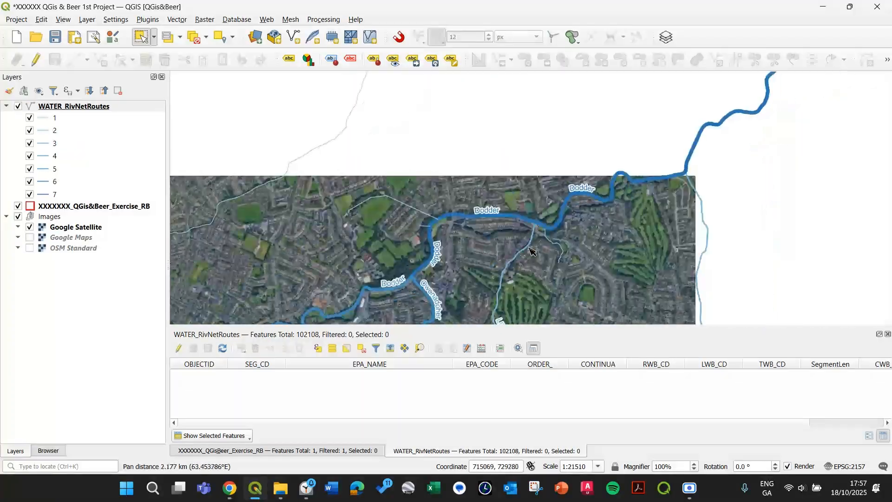
left_click_drag(393, 214, 752, 113)
left_click_drag(450, 280, 503, 194)
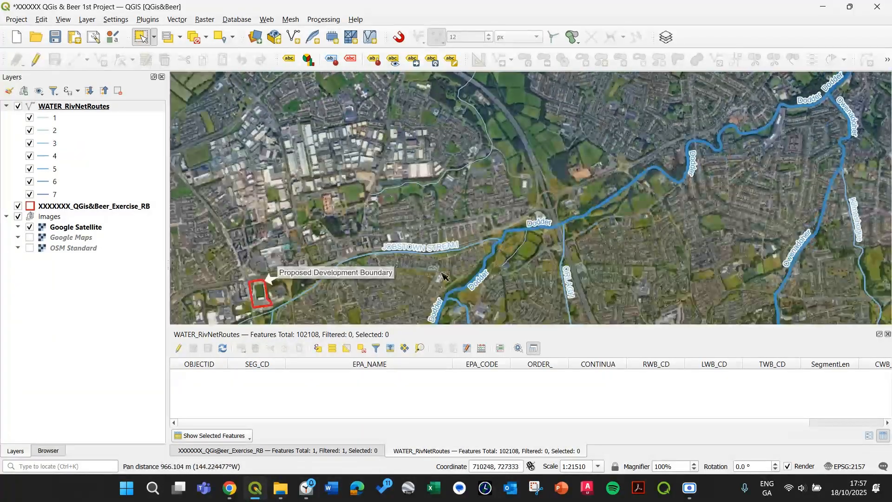
left_click_drag(366, 307, 501, 255)
scroll(360, 241, "up", 1)
left_click_drag(360, 241, 433, 186)
scroll(430, 224, "up", 1)
Save the project and collapse the river routes layer legend
left_click(55, 37)
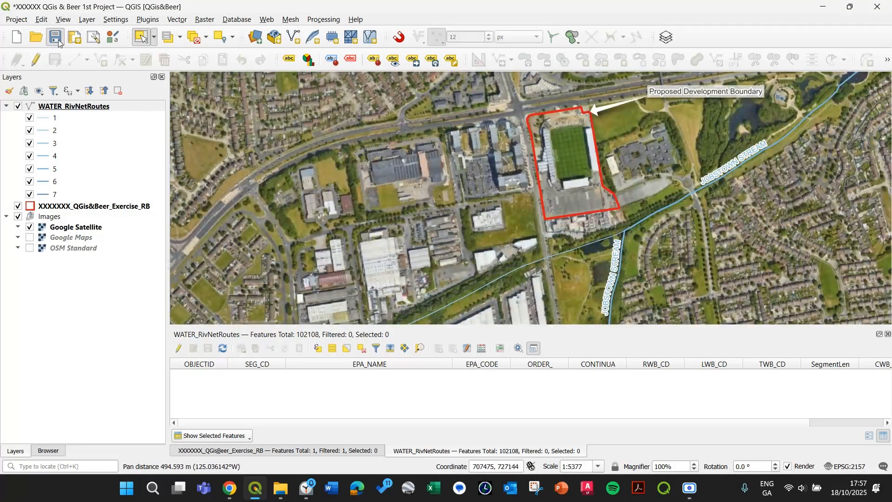
left_click(7, 107)
left_click(85, 118)
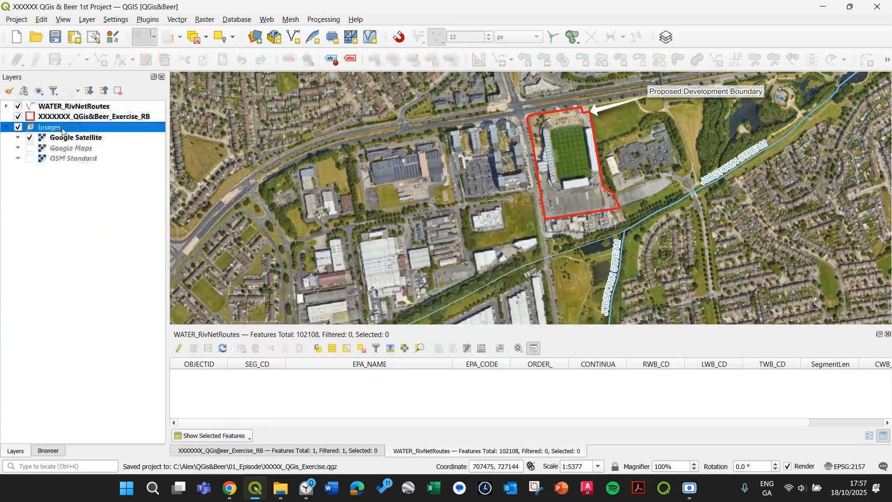
Pan and zoom around the development boundary and select the boundary layer
left_click_drag(640, 219, 558, 242)
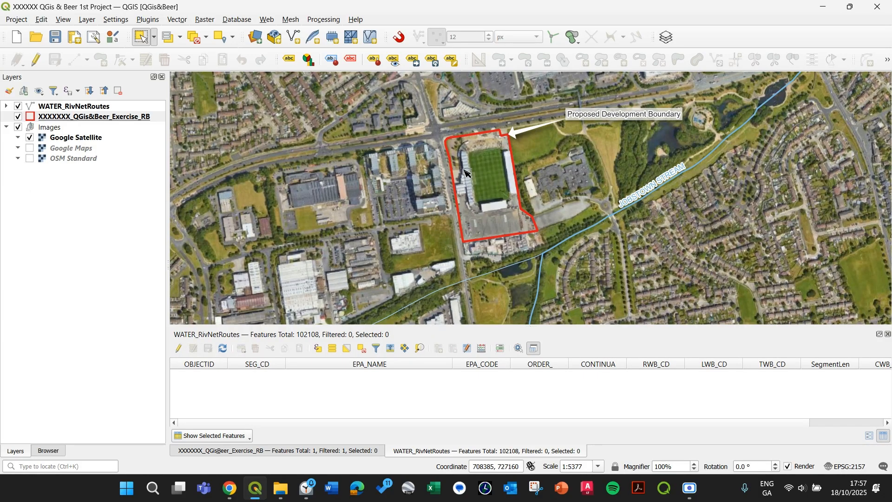
scroll(432, 226, "down", 1)
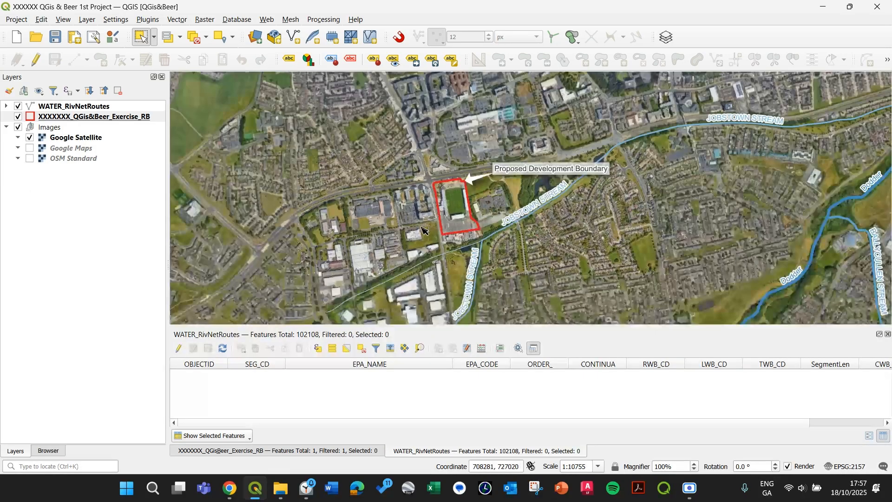
left_click_drag(441, 180, 511, 153)
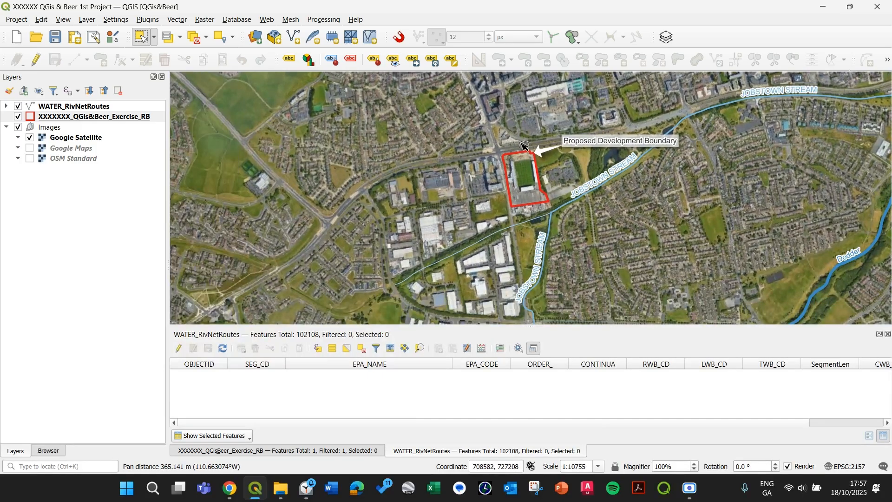
left_click_drag(567, 180, 549, 209)
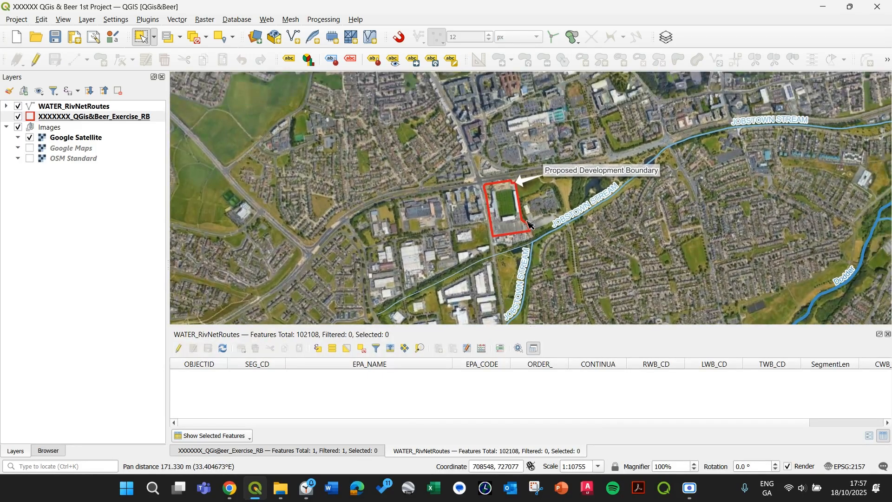
left_click_drag(483, 227, 480, 205)
scroll(481, 206, "up", 1)
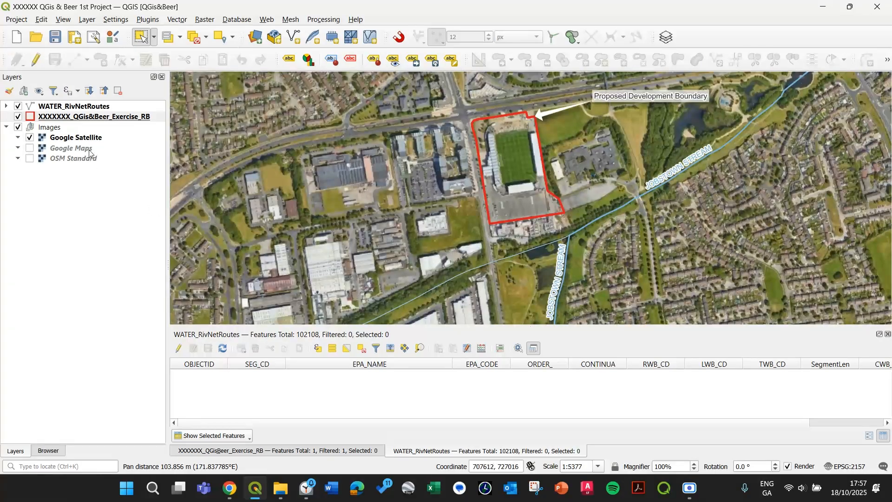
left_click(98, 119)
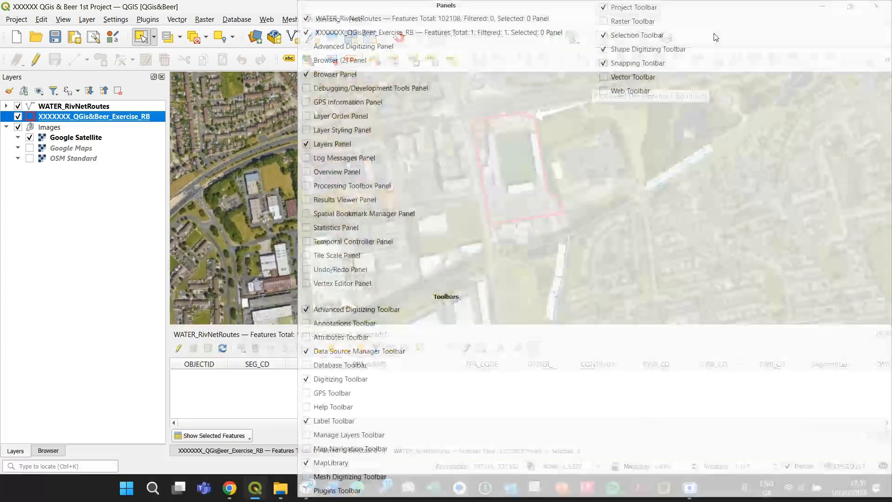
Show the Plugins and Database toolbars
right_click(714, 36)
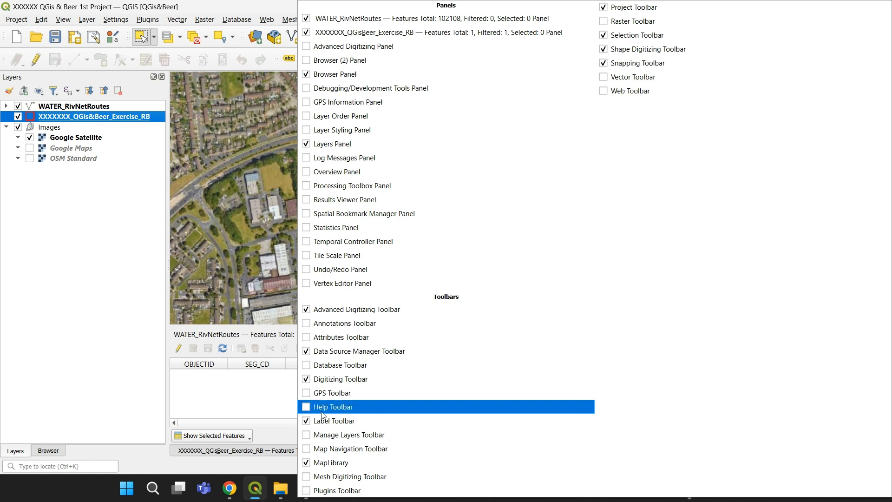
left_click(312, 491)
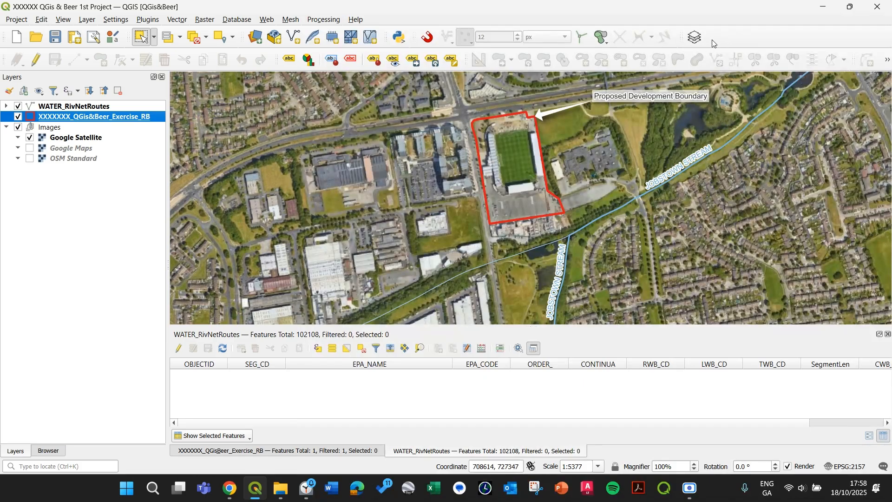
right_click(714, 33)
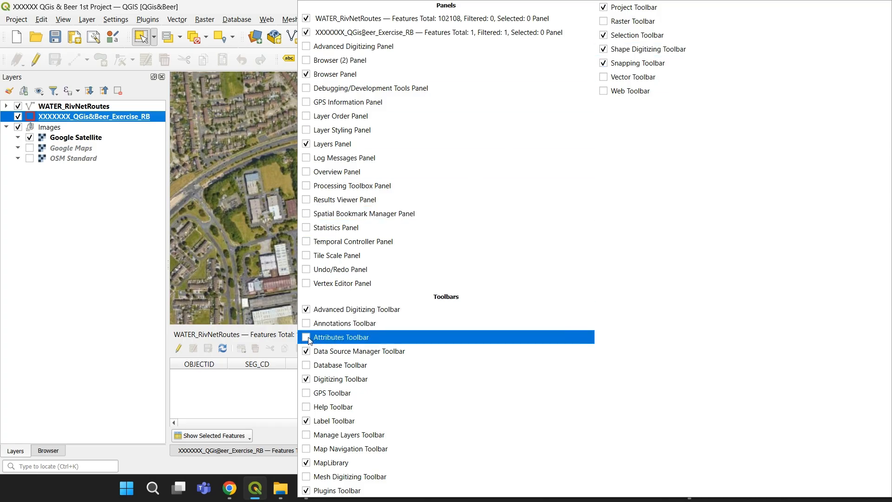
left_click(308, 368)
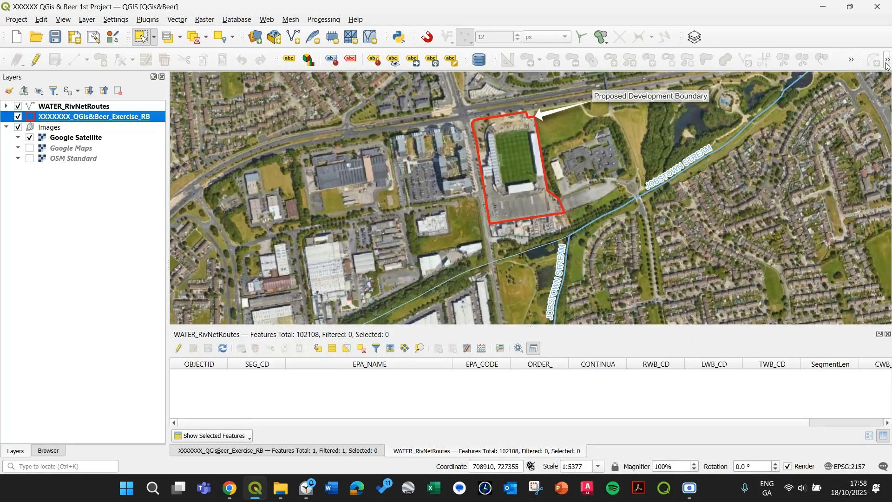
left_click(852, 63)
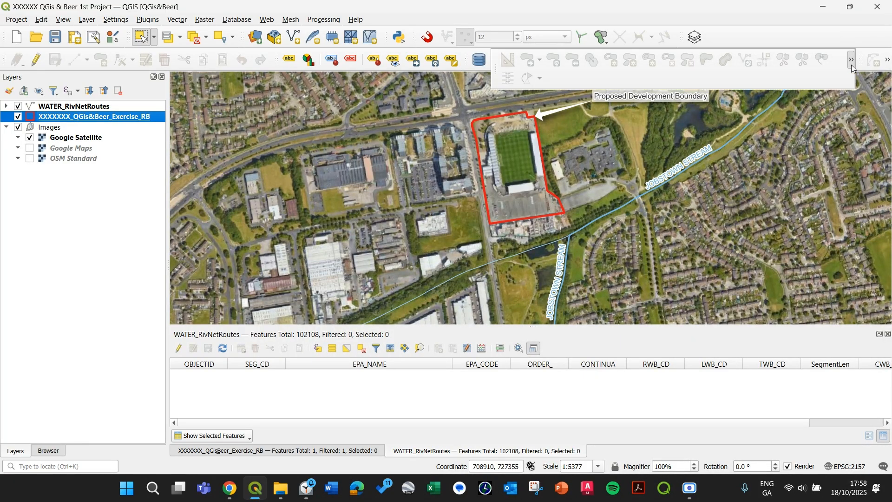
Show the Manage Layers and Attributes toolbars
right_click(731, 35)
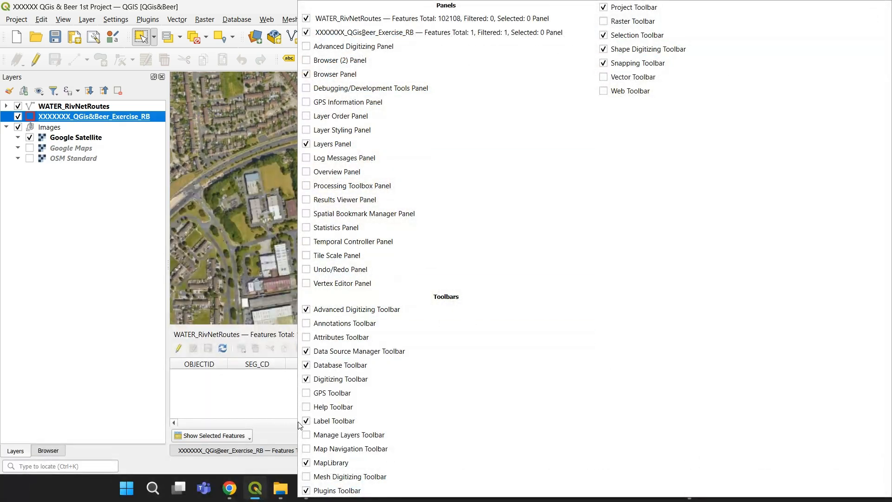
left_click(306, 435)
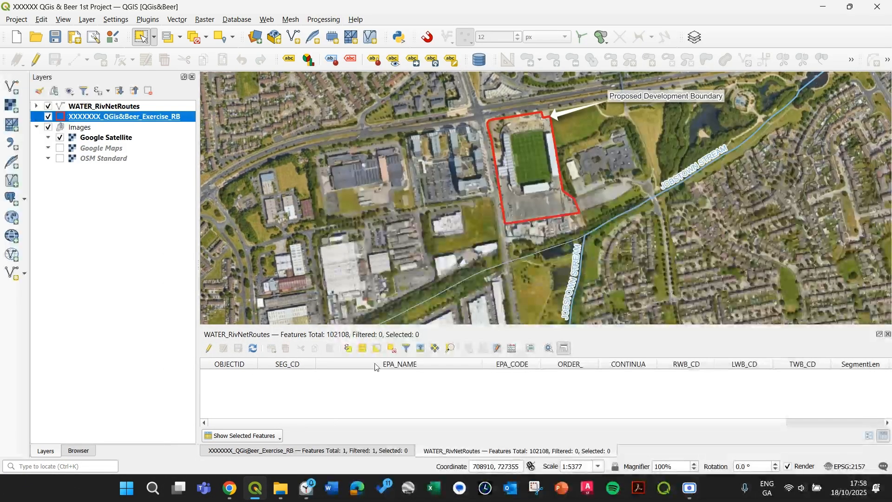
right_click(724, 39)
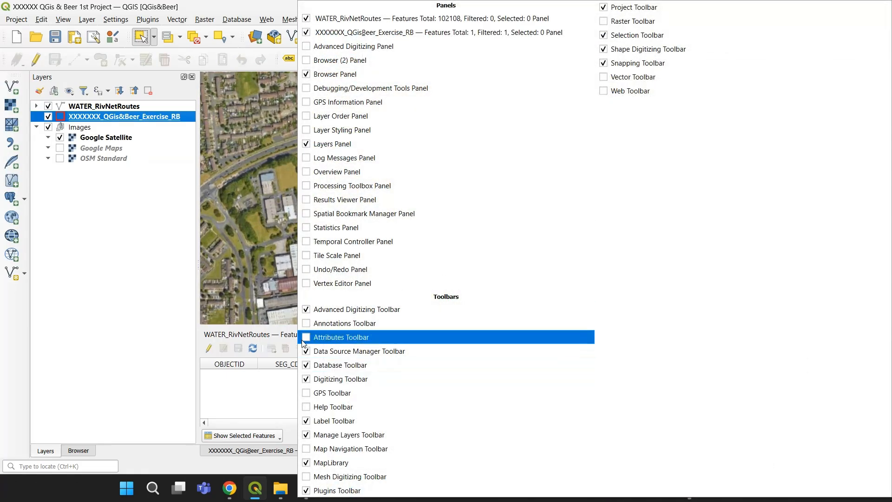
left_click(305, 339)
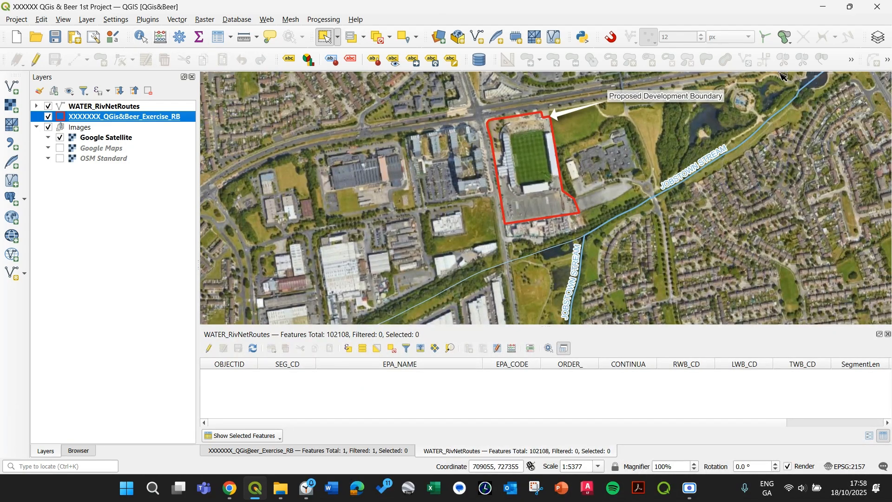
Open the Processing Toolbox and search it for buffer tools
left_click(179, 37)
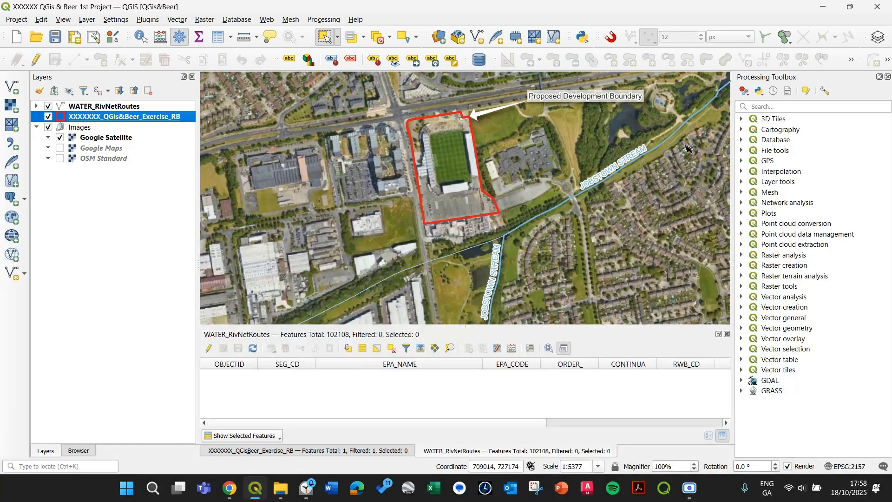
left_click(761, 109)
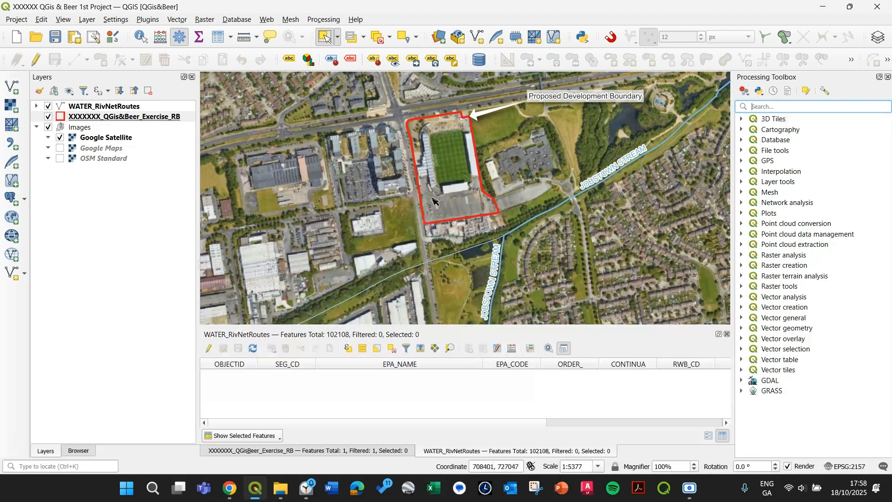
type("buff")
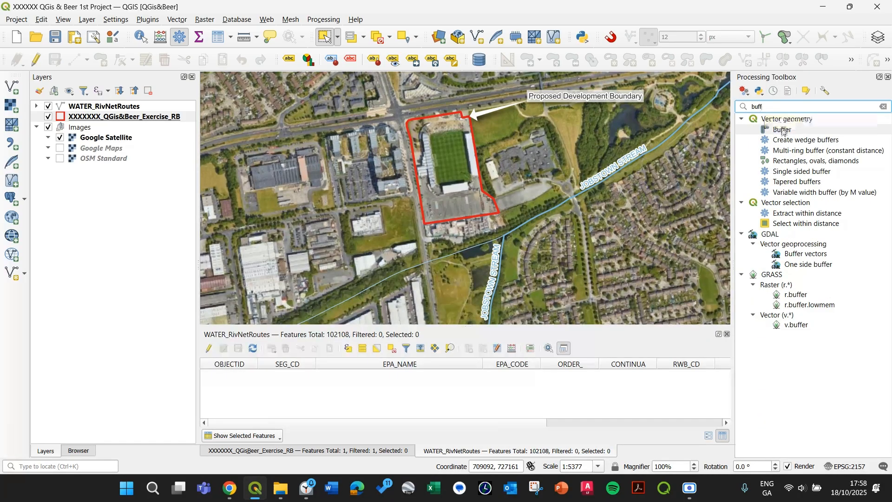
left_click(790, 132)
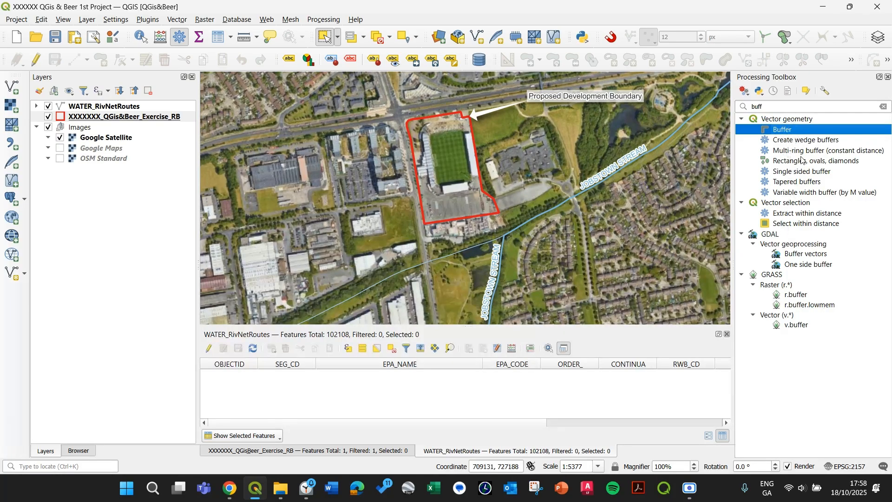
scroll(432, 142, "down", 1)
left_click_drag(430, 142, 481, 230)
left_click_drag(493, 266, 508, 222)
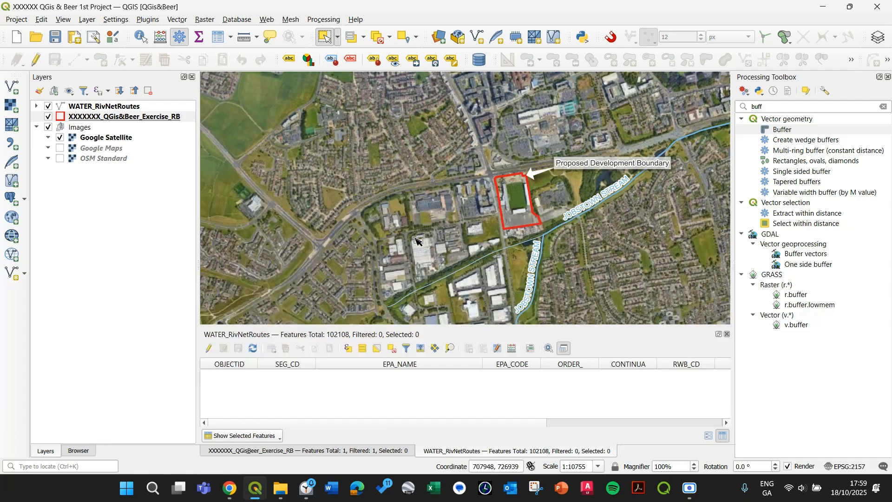
left_click(788, 152)
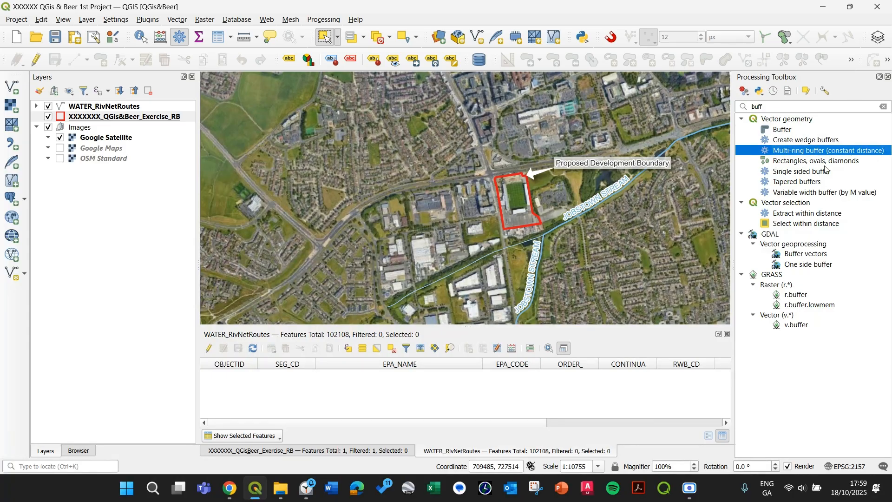
double_click(808, 153)
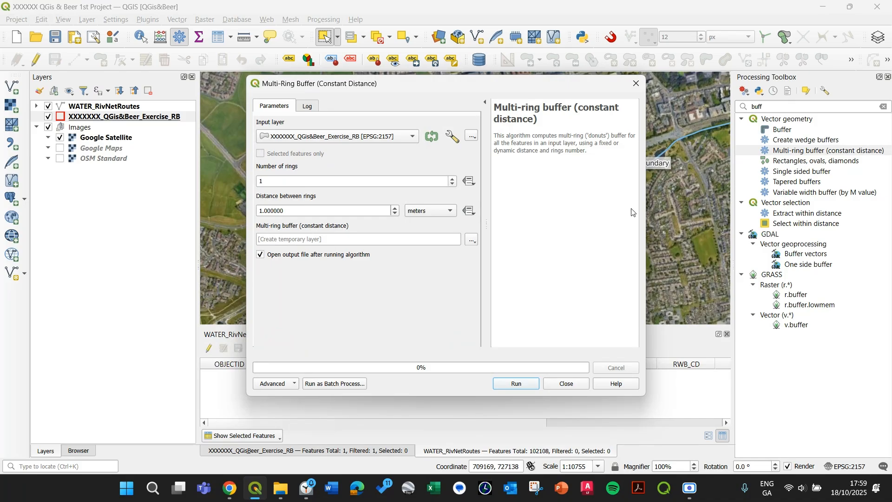
left_click(560, 384)
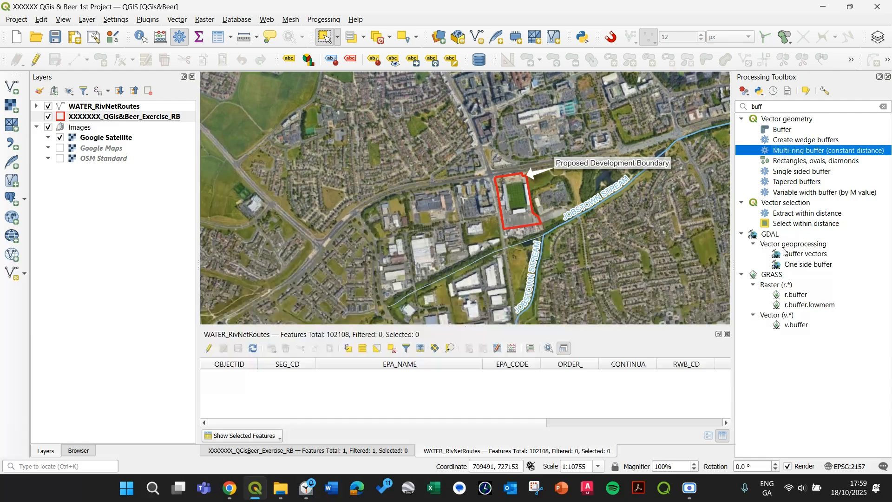
Open the Buffer tool and switch it to batch processing mode
left_click(789, 130)
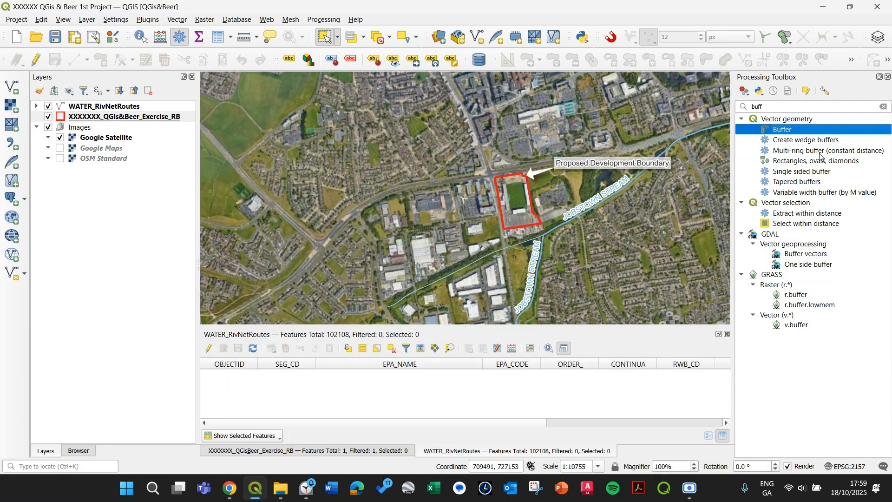
double_click(785, 132)
left_click_drag(419, 90, 285, 95)
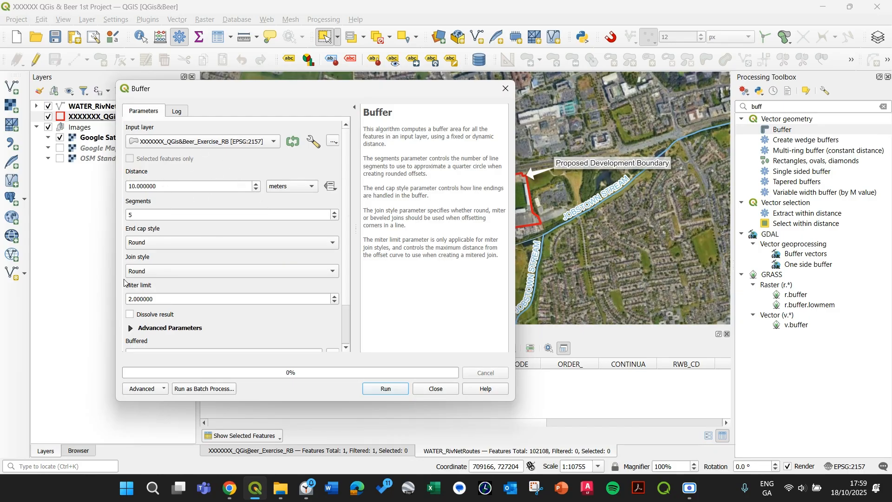
left_click_drag(349, 250, 349, 162)
left_click(199, 389)
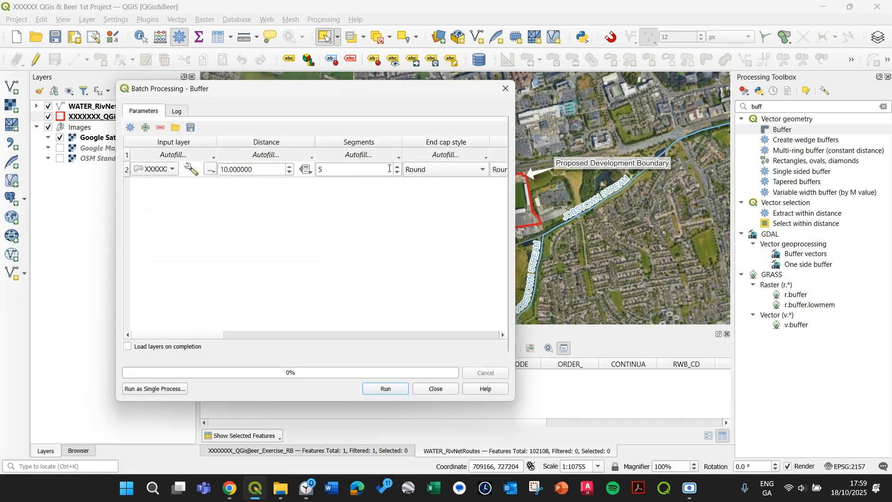
Set the batch row's input layer to the XXXXXXX_QGis&Beer_Exercise_RB development boundary layer
left_click_drag(249, 90, 286, 239)
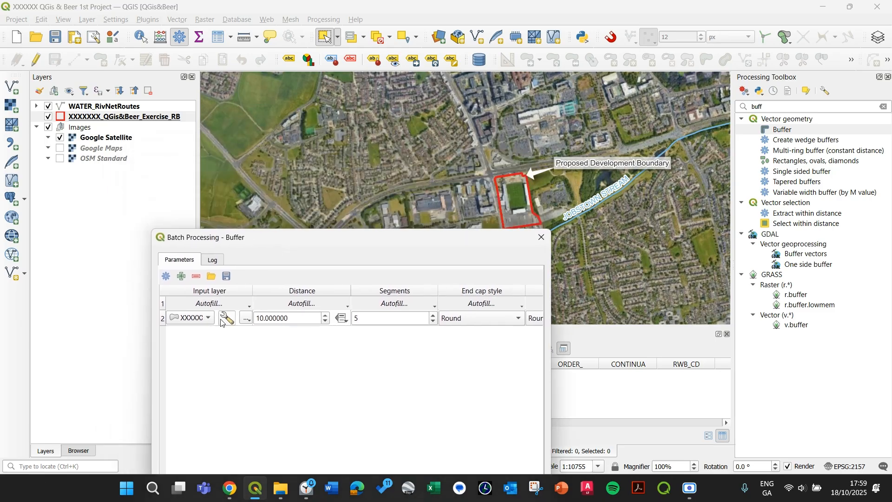
left_click(203, 320)
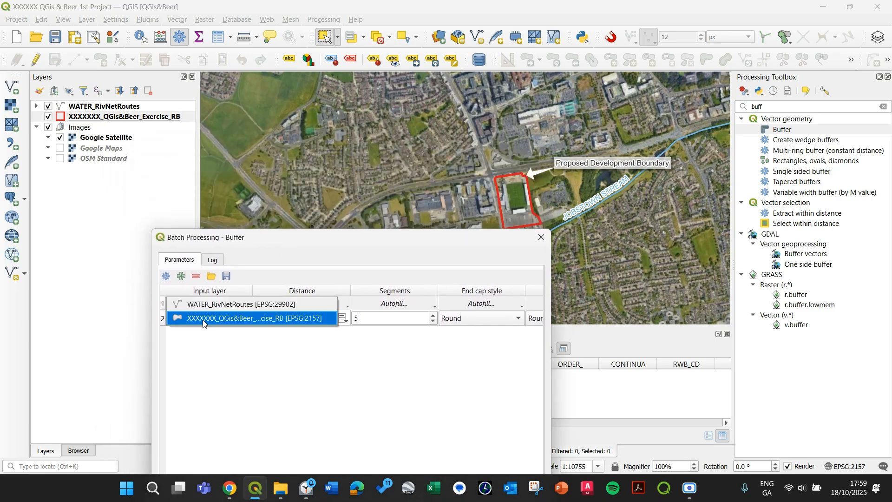
left_click(243, 320)
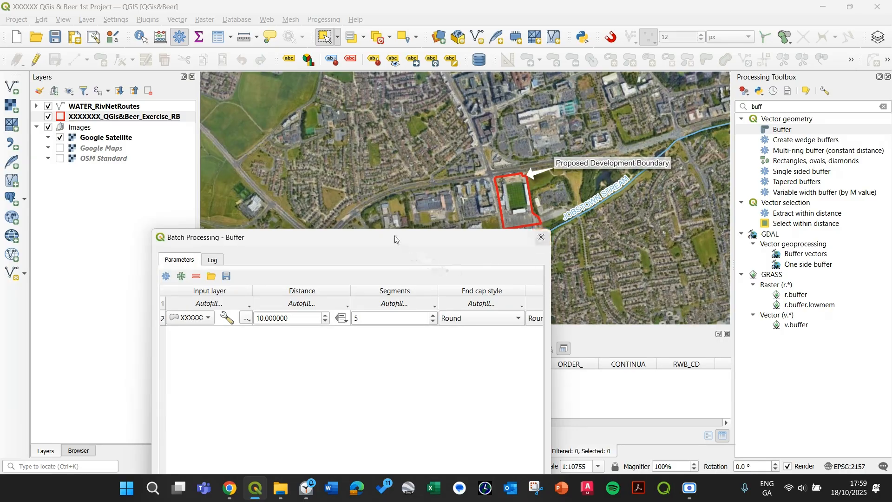
left_click_drag(399, 238, 349, 73)
Set the first batch row's buffer distance to 100 and its segments to 1000
double_click(250, 153)
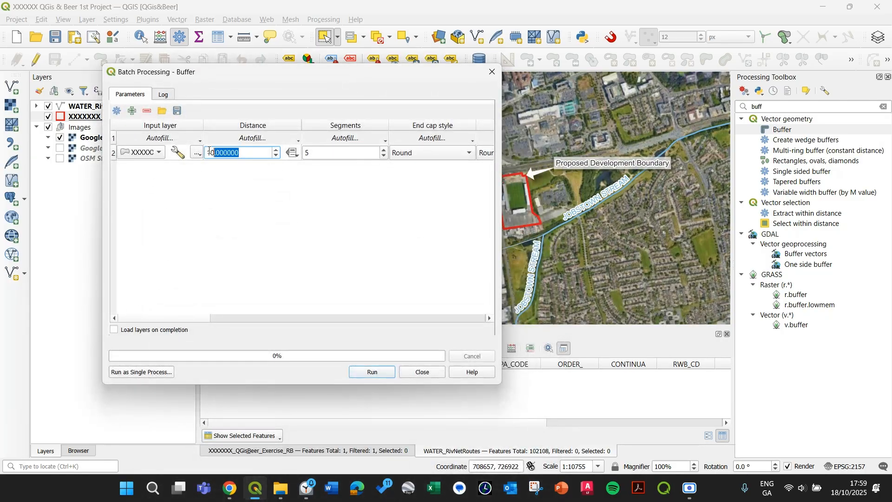
type("100")
double_click(328, 154)
type("1")
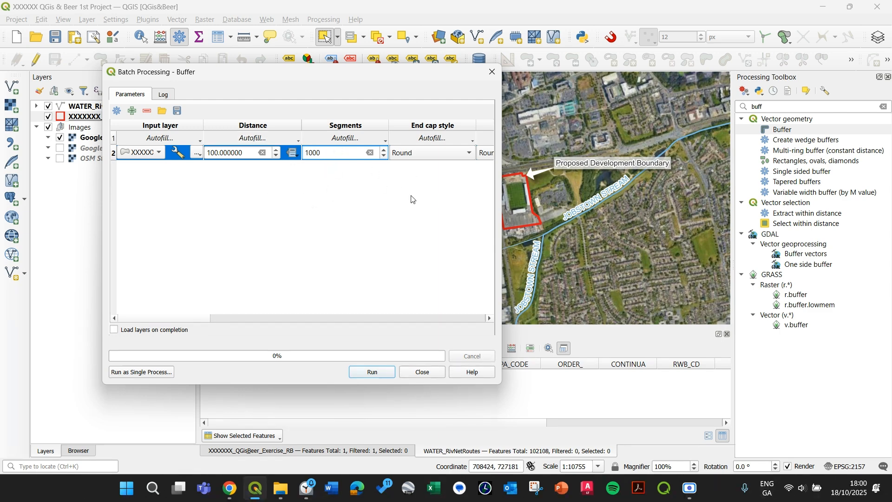
Enlarge the batch dialog and add four more rows to the buffer table
left_click_drag(499, 387, 687, 413)
left_click(542, 289)
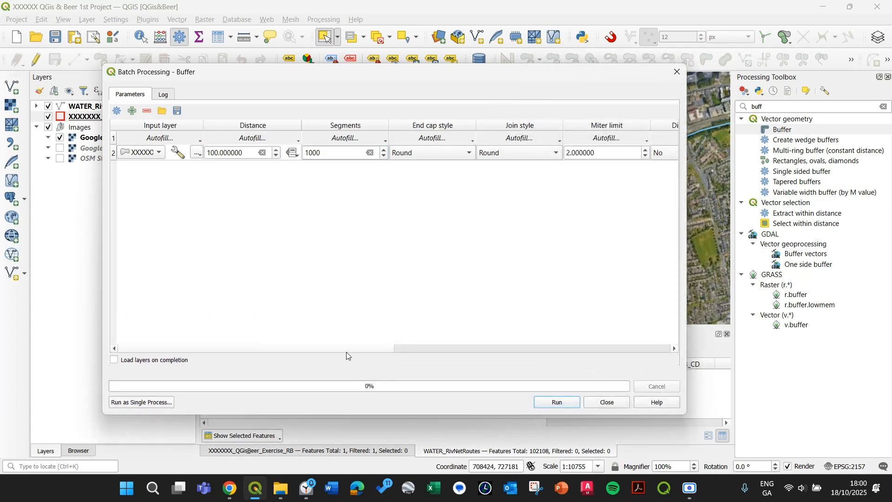
scroll(239, 349, "right", 1)
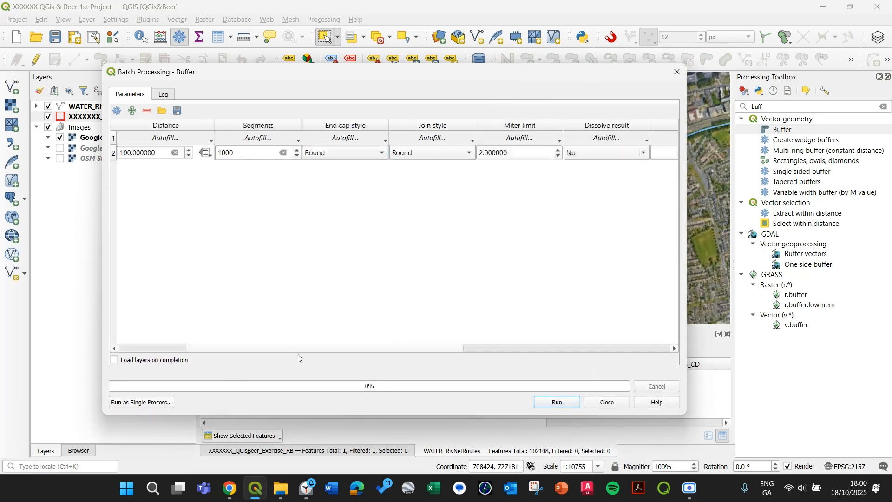
scroll(369, 351, "right", 3)
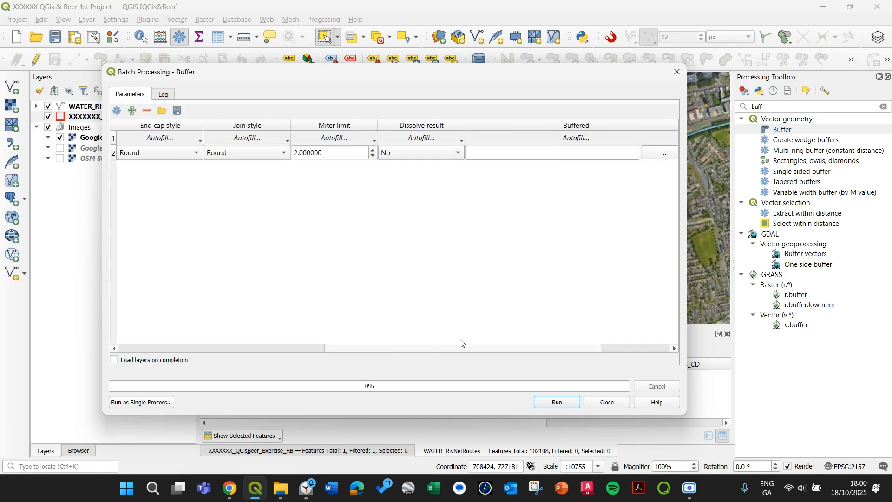
scroll(227, 349, "left", 4)
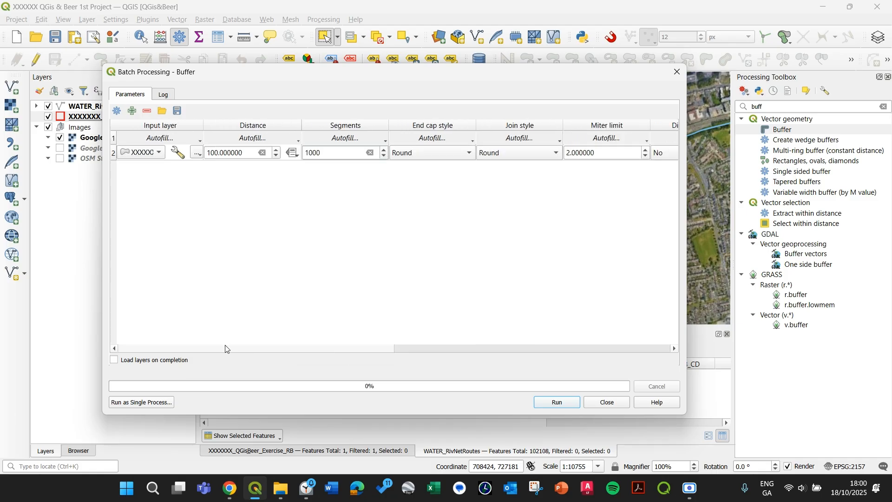
left_click(132, 110)
left_click(132, 111)
left_click(132, 110)
left_click(132, 110)
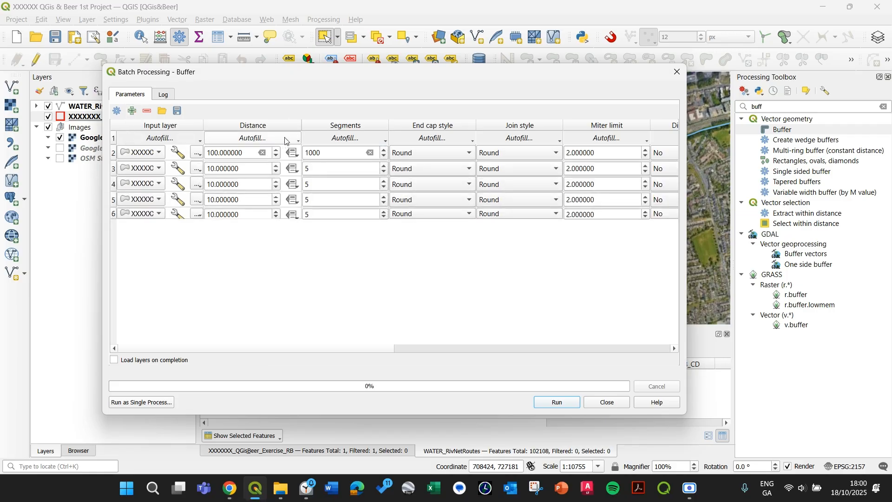
Fill the first row's segments value and distance down to all the other batch rows
left_click(366, 138)
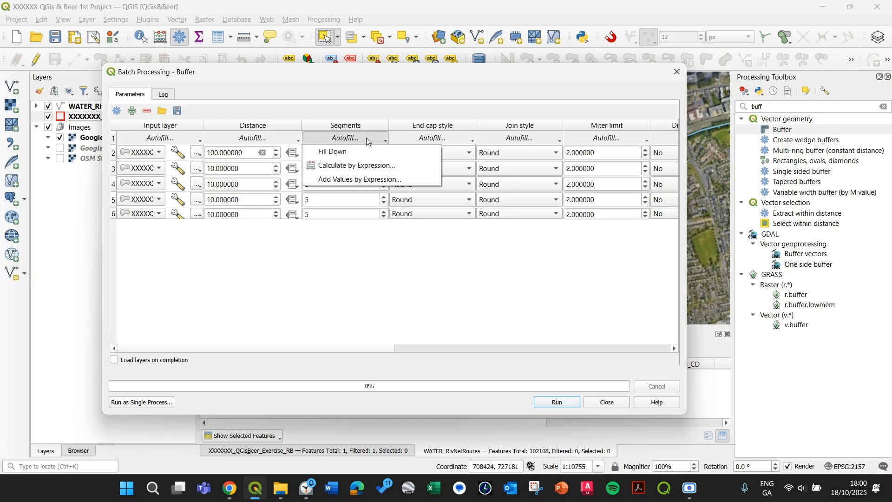
left_click(359, 147)
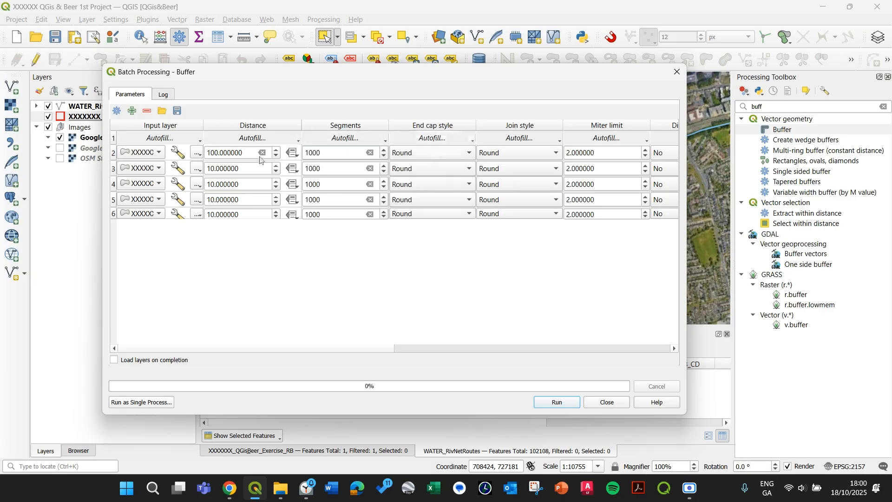
double_click(228, 168)
left_click(252, 138)
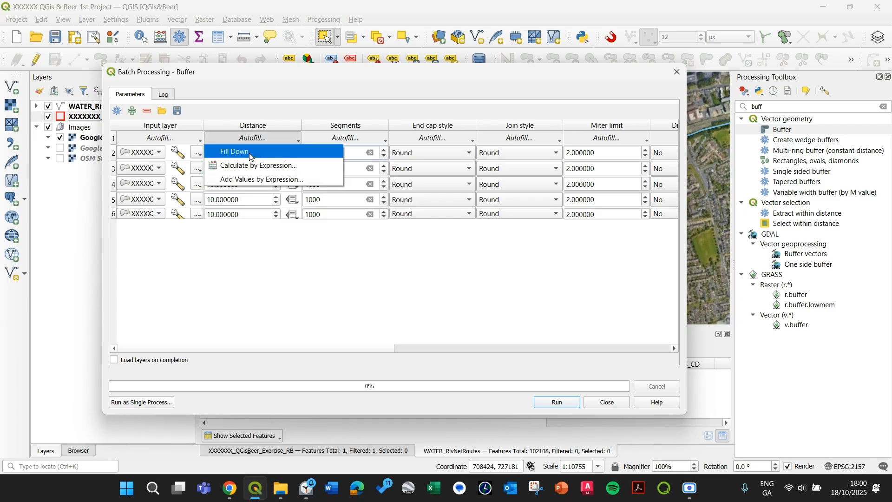
left_click(251, 153)
Set the distances of the remaining rows to 200, 300, 400 and 500
left_click(210, 169)
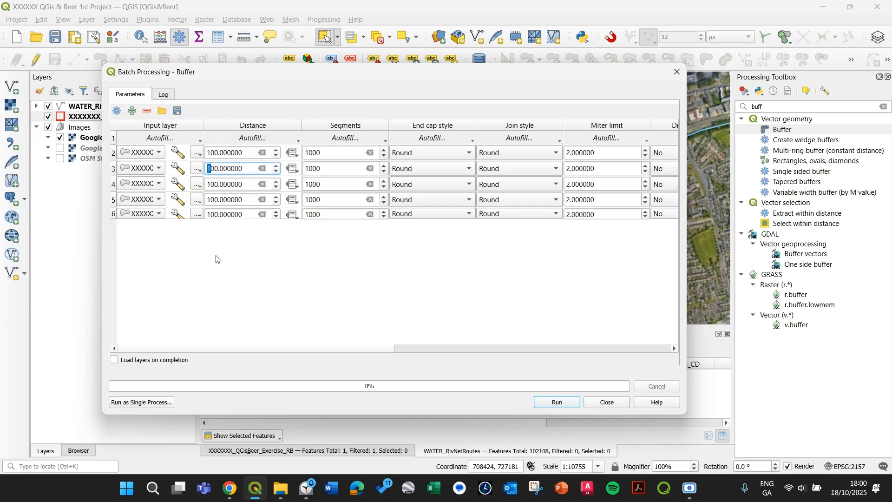
type("2")
type("3")
left_click_drag(213, 184, 207, 217)
type("4")
type("5")
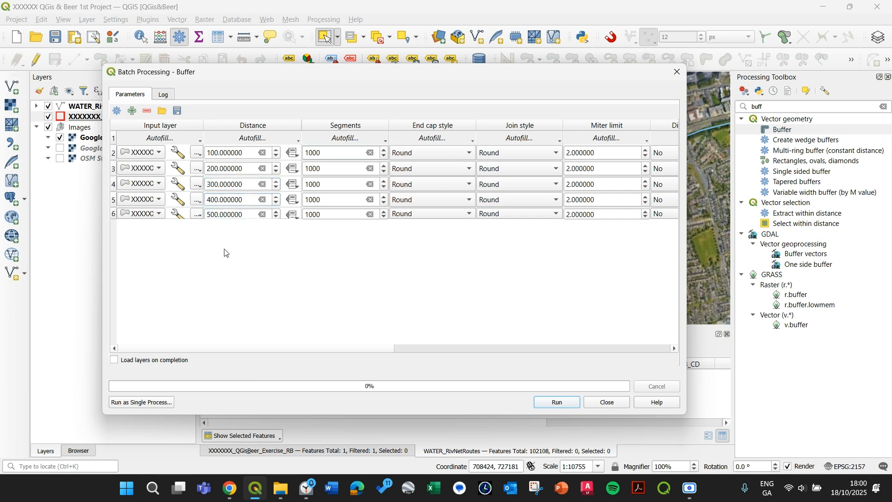
Open the file browser for the first row's Buffered output
left_click_drag(371, 352, 618, 343)
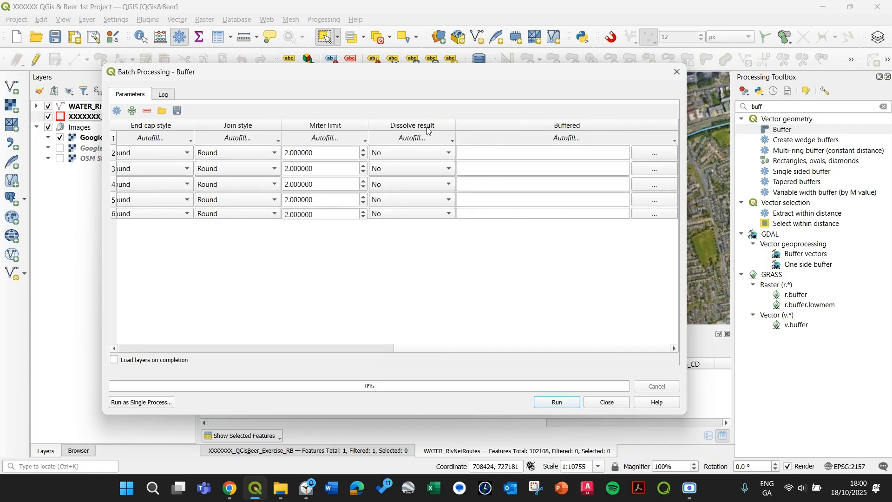
left_click(539, 152)
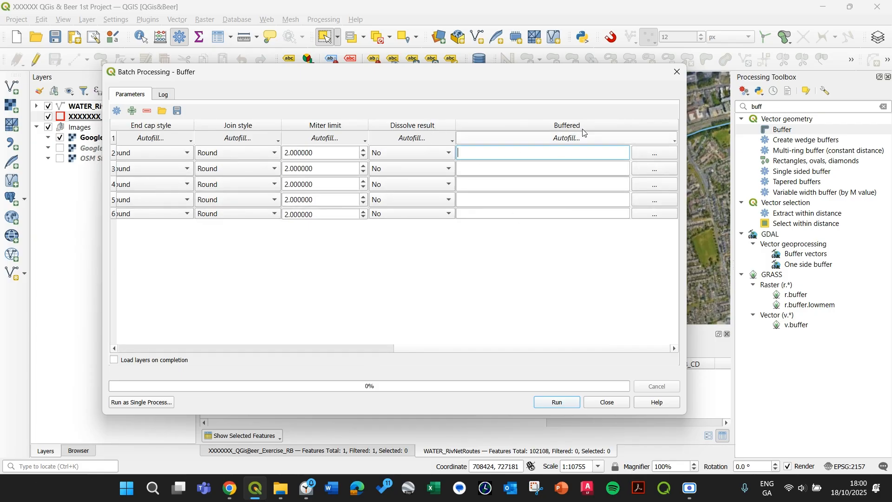
left_click(656, 153)
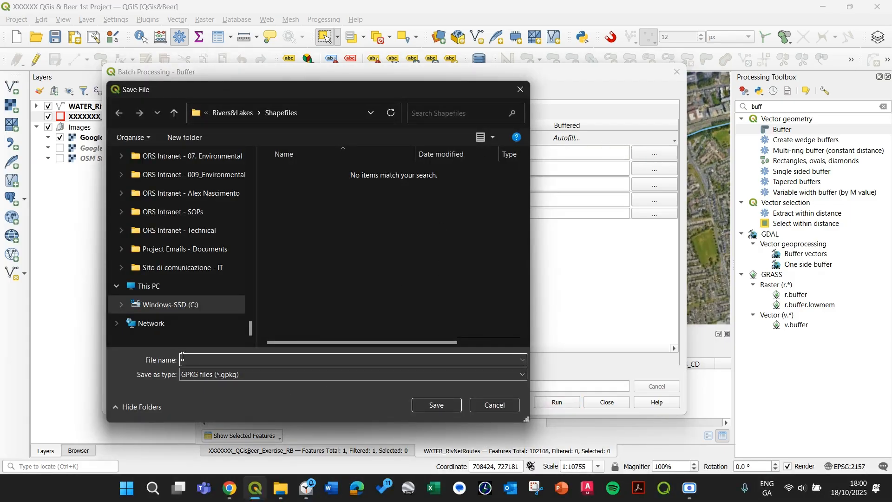
Set the output file type to SHP files
left_click(247, 375)
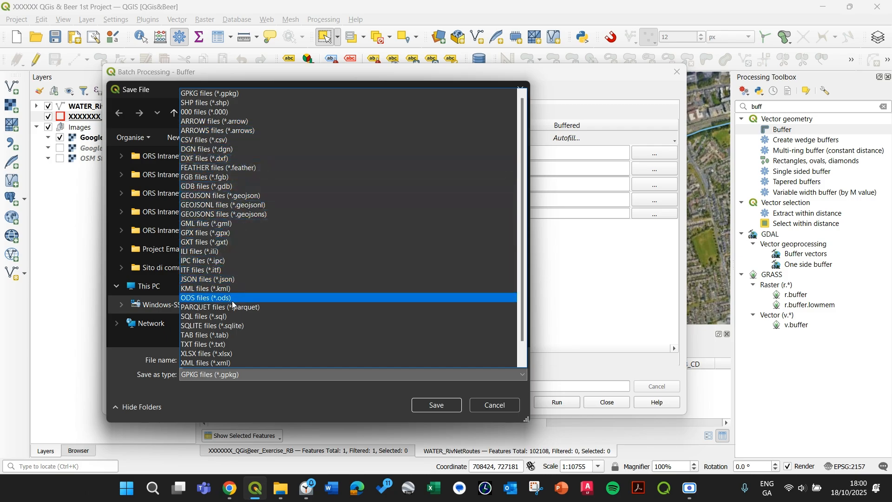
scroll(232, 321, "down", 1)
scroll(223, 186, "up", 1)
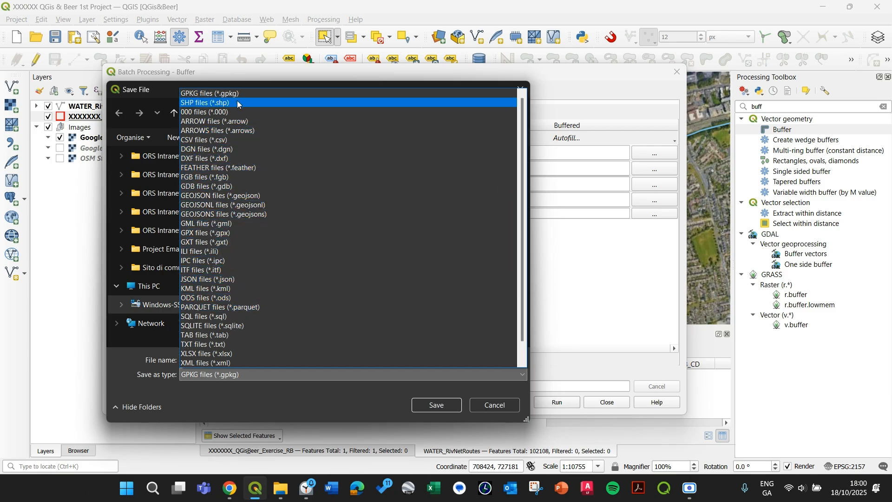
left_click(201, 103)
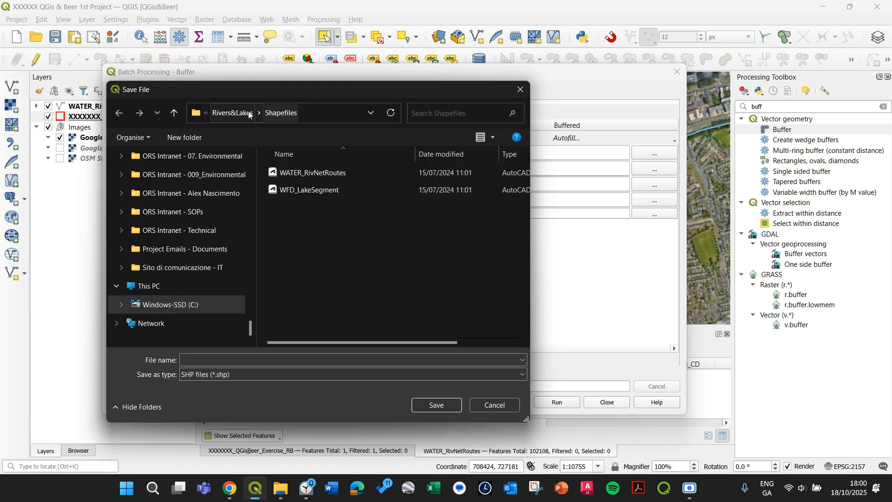
Paste the 01_Episode project folder path as the save location
left_click(343, 110)
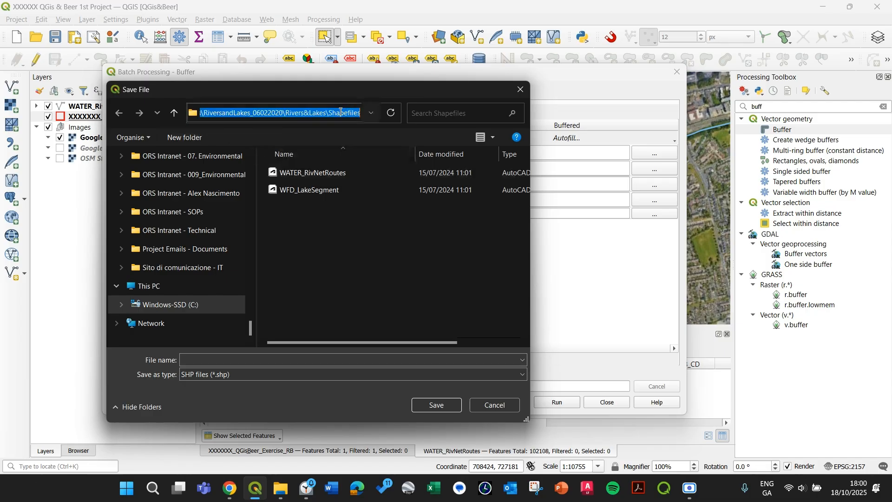
key("super+v")
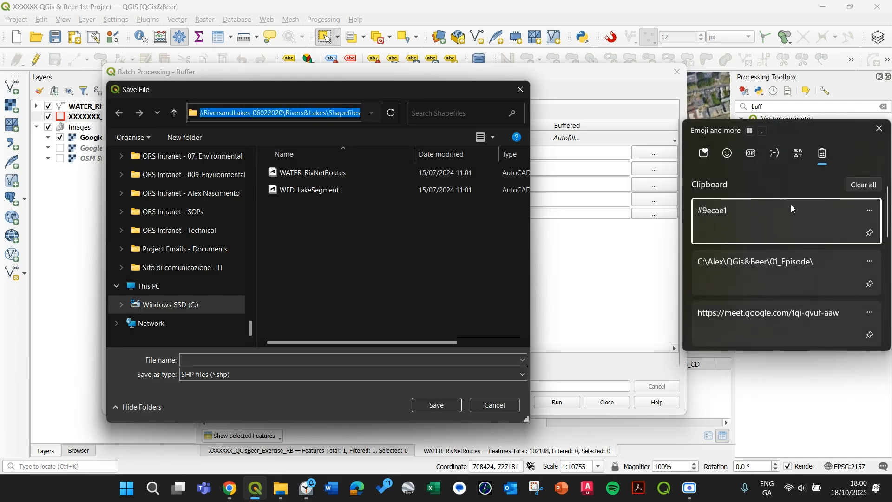
left_click(774, 264)
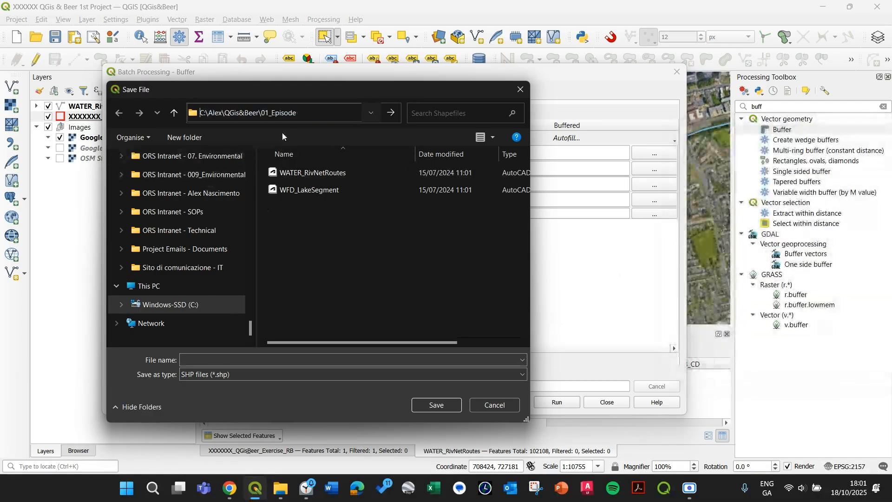
Save the first row's buffer output as xxxx_buffer1 in the 01_Episode folder
key("Return")
left_click(272, 360)
type("x")
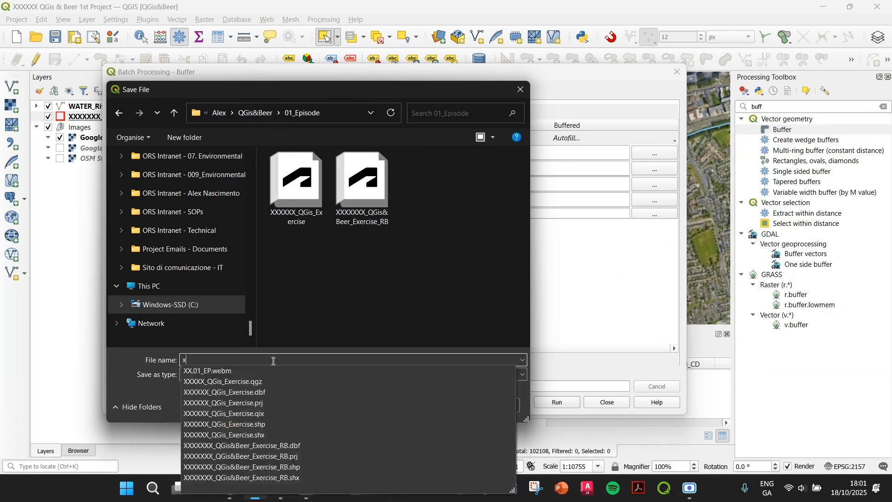
type("xxx_buffer")
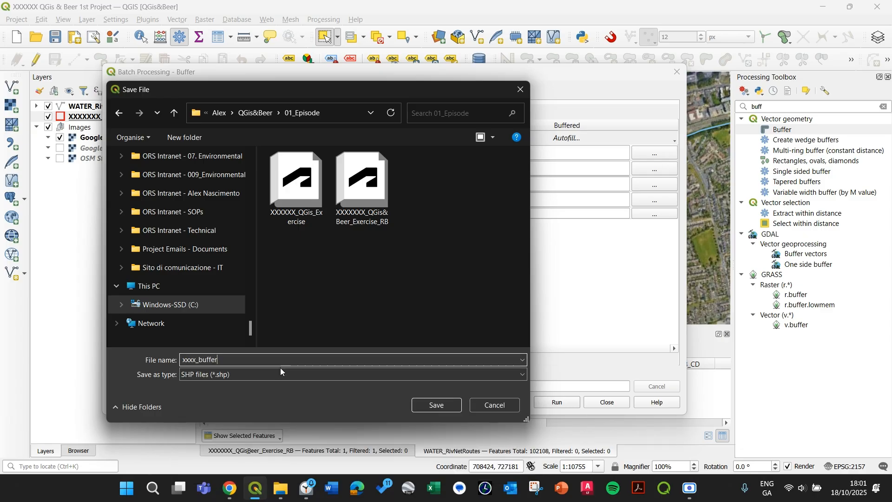
type("1")
double_click(224, 359)
left_click(435, 405)
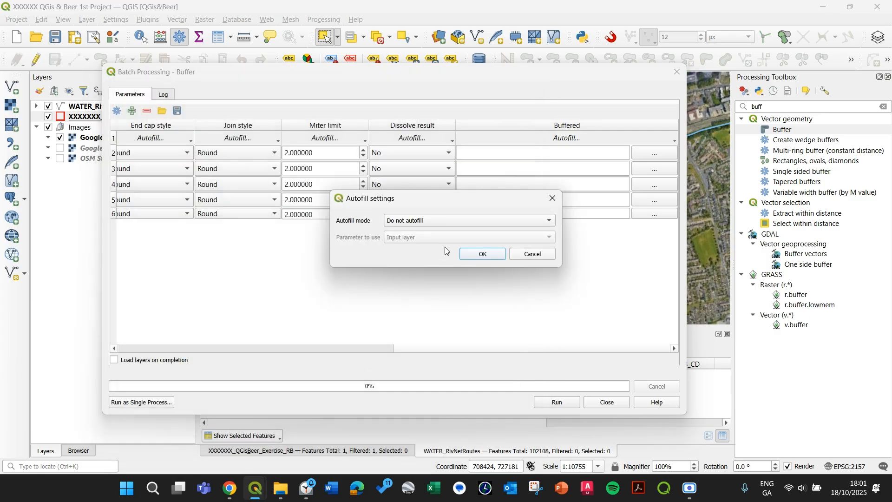
Autofill the remaining buffer output file names by filling with numbers
left_click(398, 223)
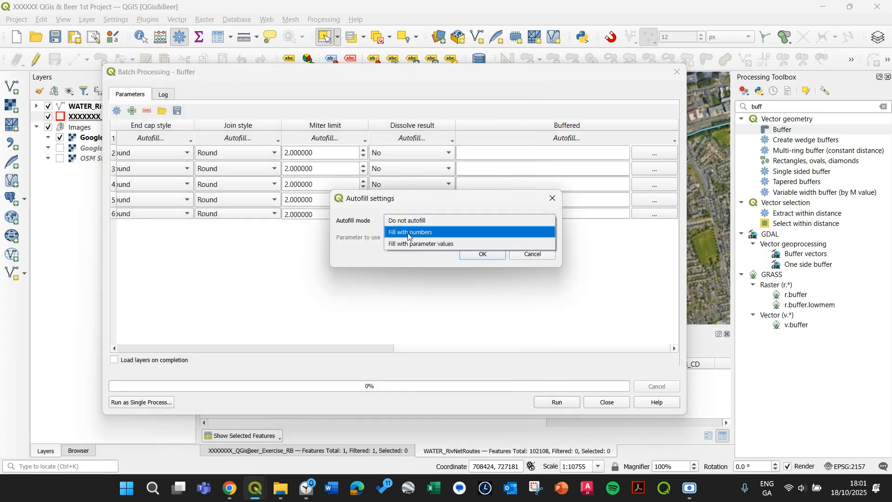
left_click(409, 233)
left_click(484, 253)
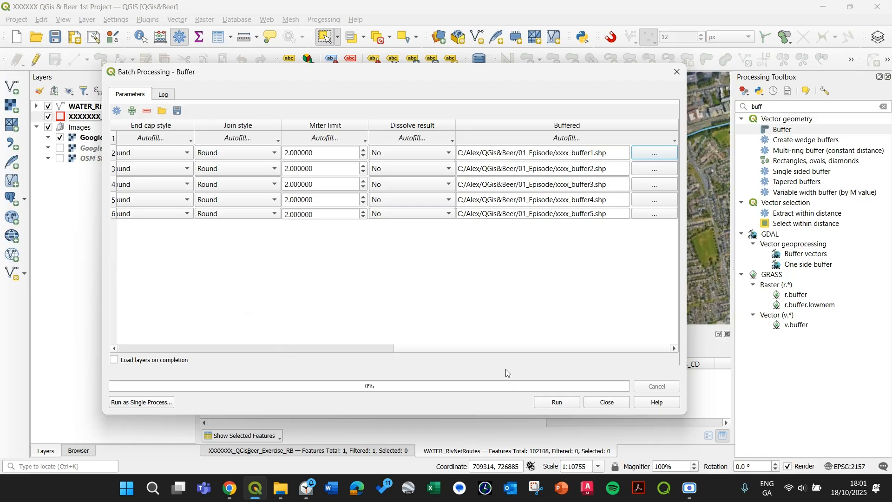
Enable loading layers on completion, run the batch buffer and close the dialog
scroll(395, 349, "left", 3)
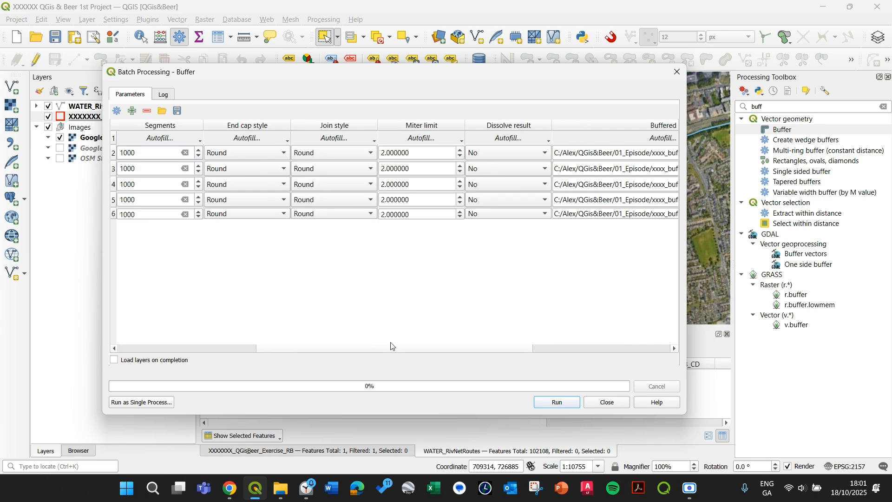
left_click_drag(506, 351, 386, 360)
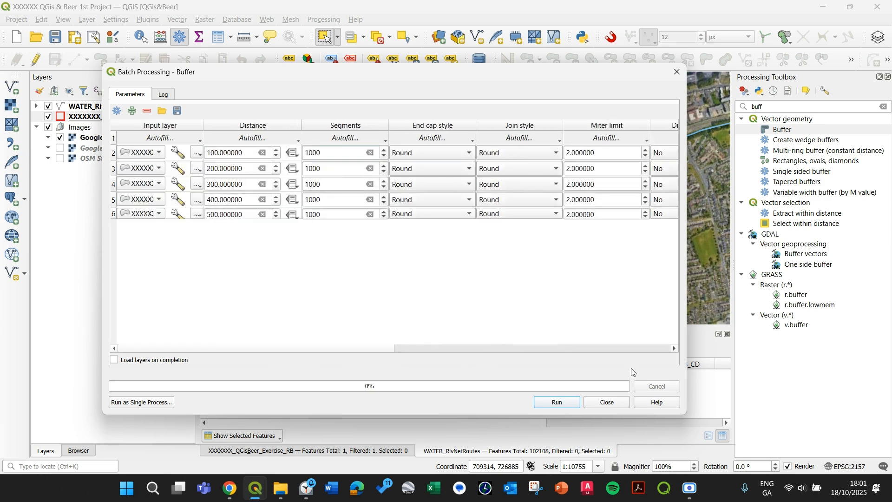
left_click(114, 362)
left_click(558, 407)
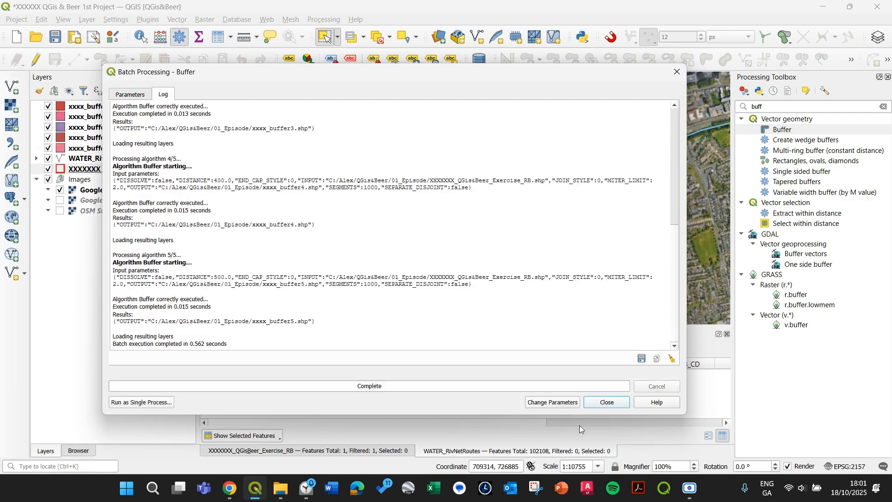
left_click(606, 402)
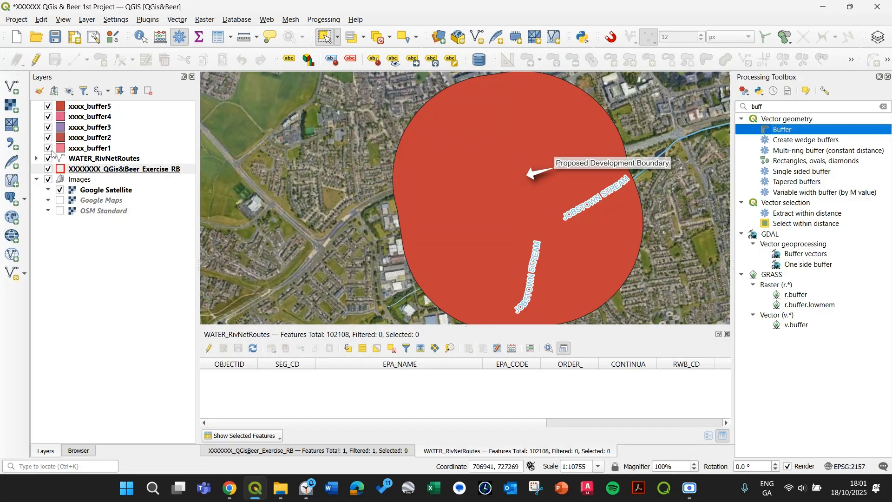
Hide all five buffer layers in the layers list
left_click(48, 148)
left_click(49, 138)
left_click(48, 126)
left_click(48, 117)
left_click(49, 106)
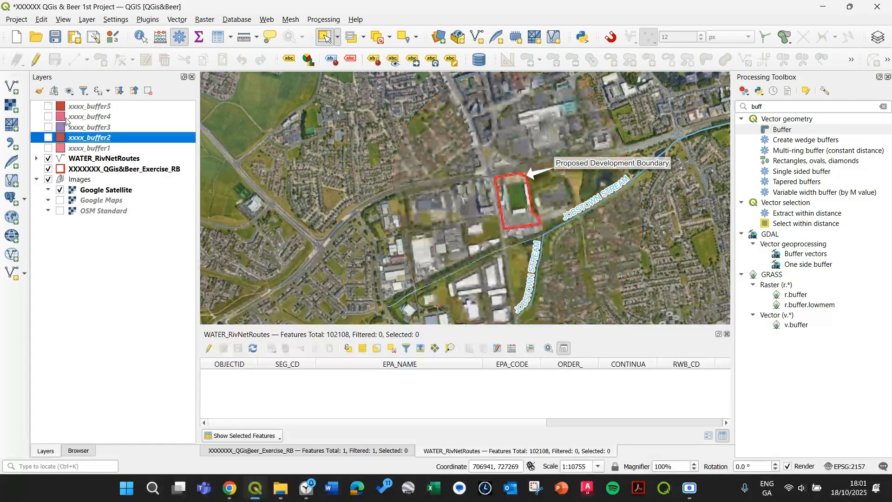
Select the five buffer layers and search the processing toolbox for merge
left_click(93, 148)
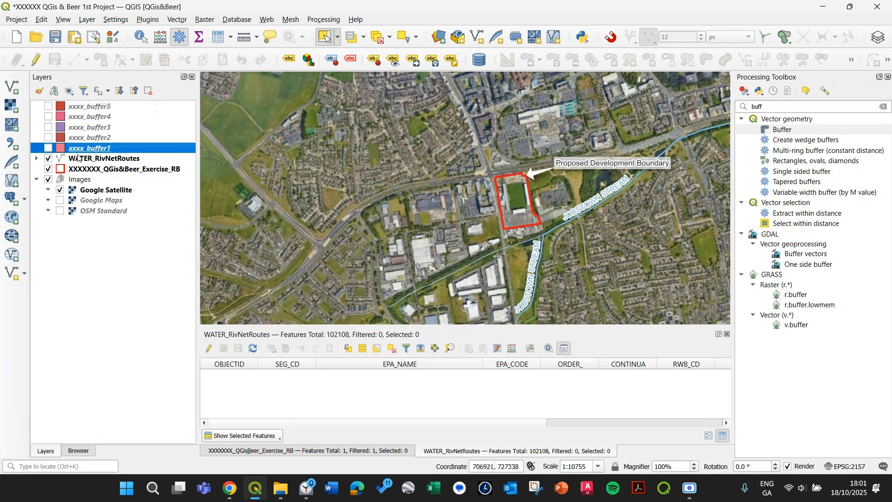
left_click(94, 107, "shift")
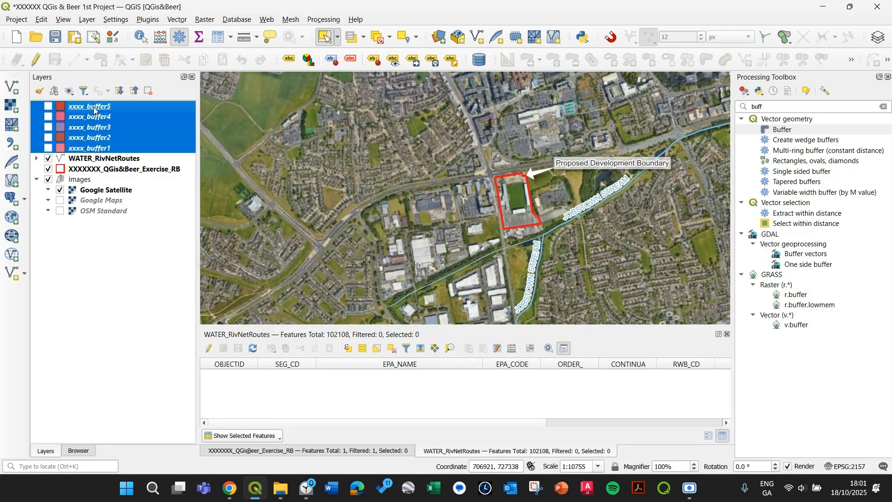
left_click(883, 107)
type("mergem")
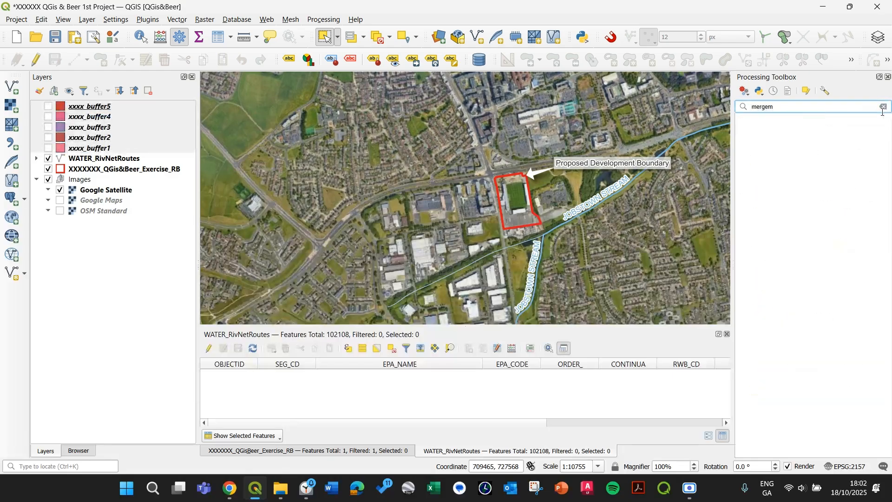
key("BackSpace")
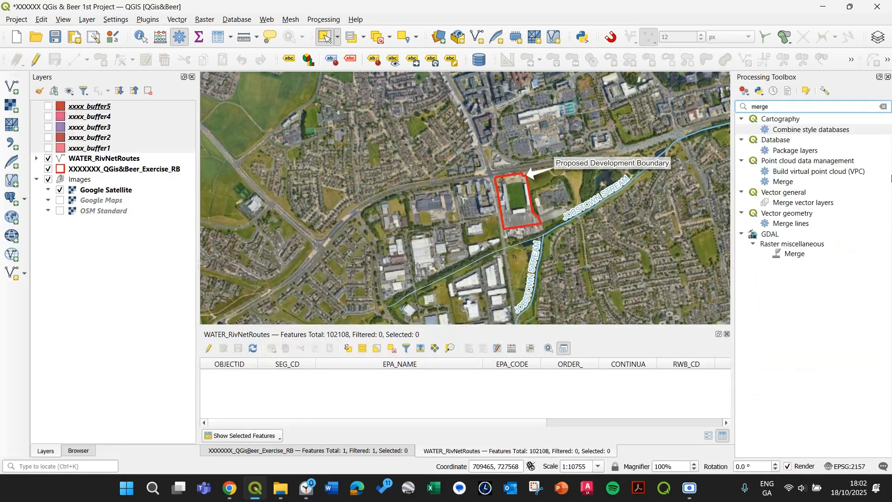
Open the Merge vector layers tool and choose xxxx_buffer1 to xxxx_buffer5 as input layers
double_click(790, 184)
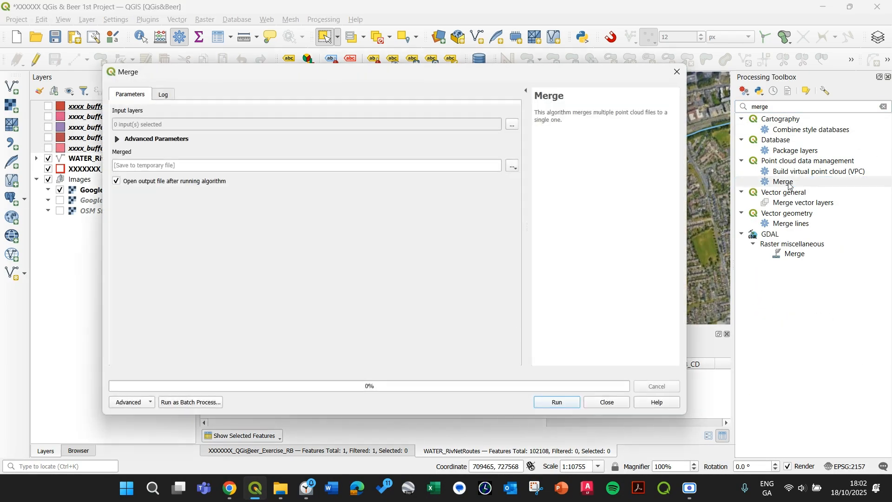
left_click(608, 404)
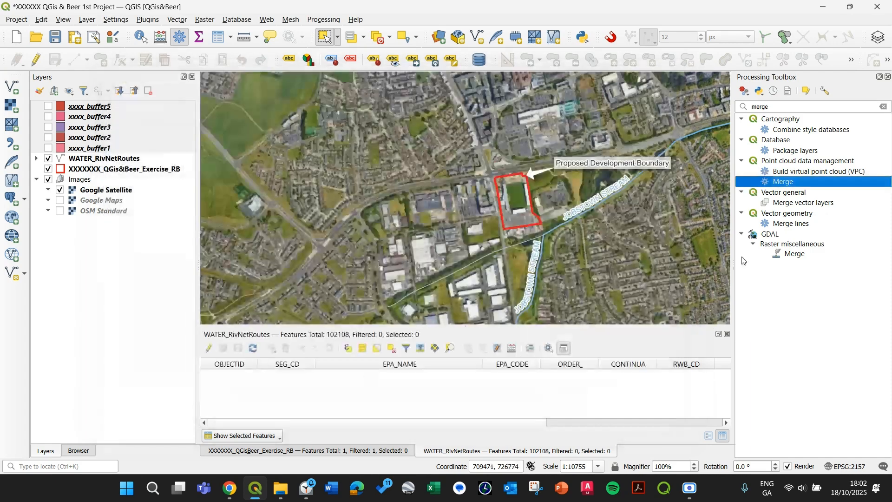
left_click(798, 205)
double_click(799, 205)
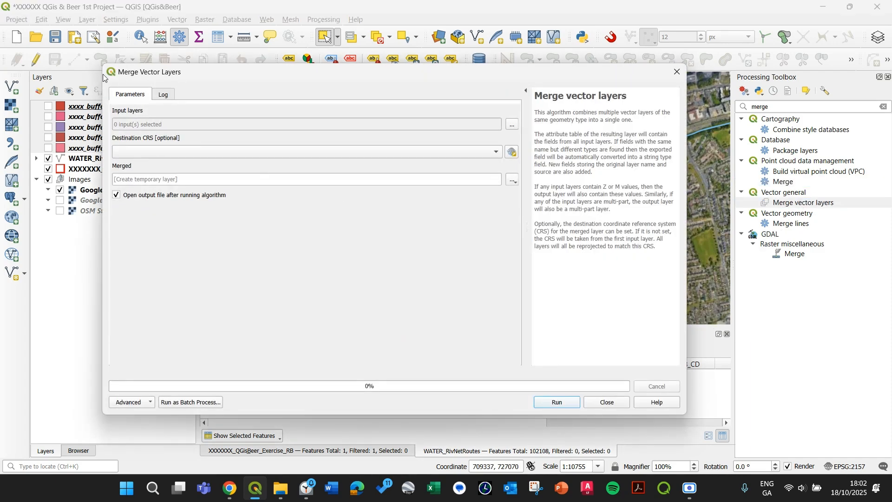
left_click(513, 126)
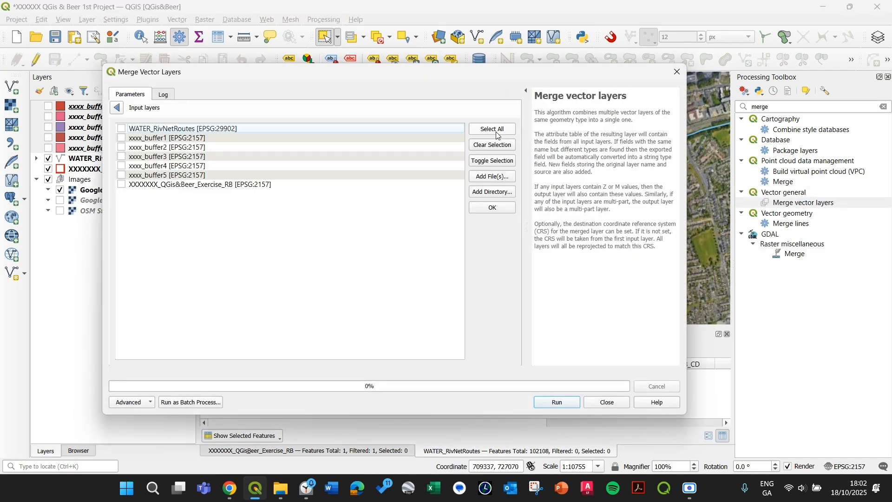
left_click(121, 138)
left_click(121, 147)
left_click(120, 156)
left_click(121, 175)
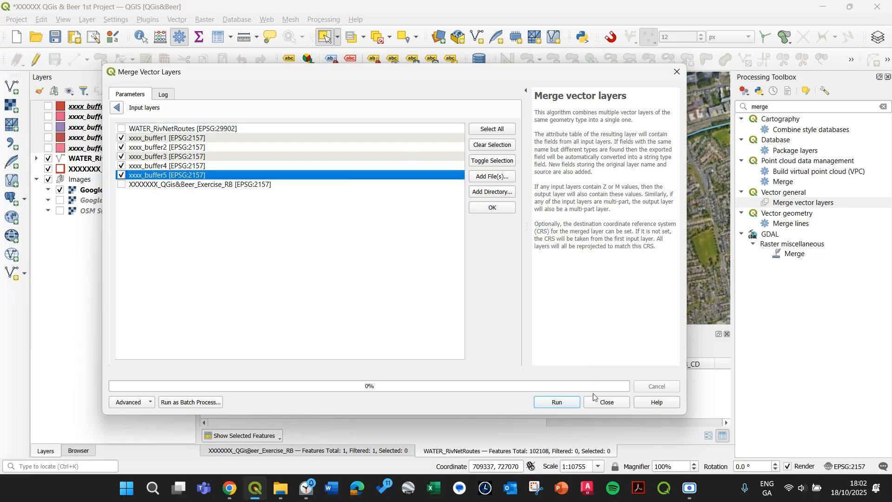
left_click(117, 107)
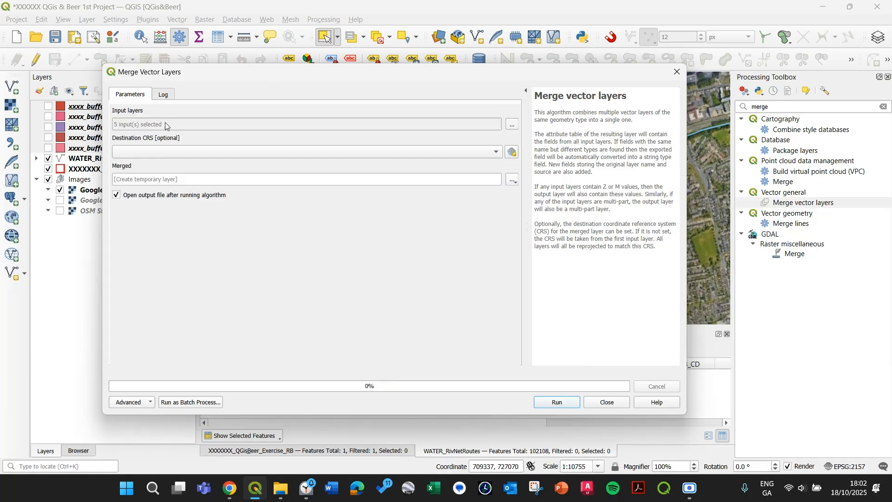
Set the destination CRS to the project CRS EPSG:2157, run the merge and close the dialog
left_click(187, 153)
left_click(195, 163)
left_click(217, 179)
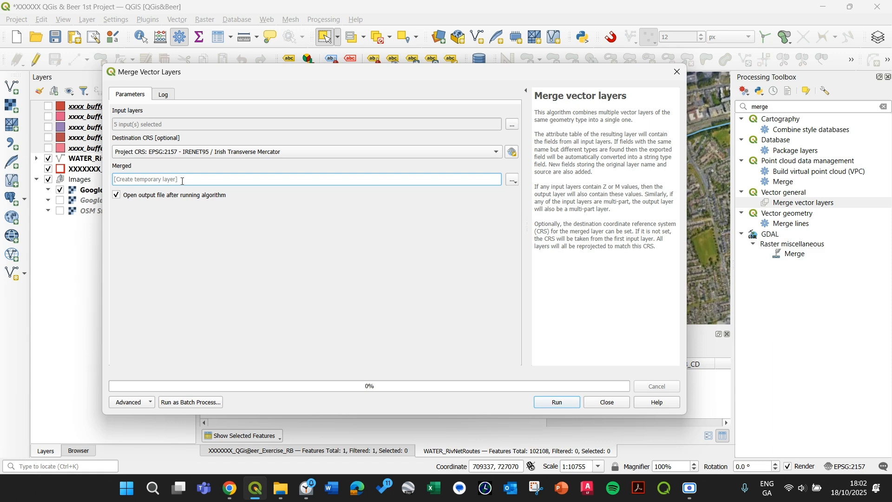
left_click(557, 402)
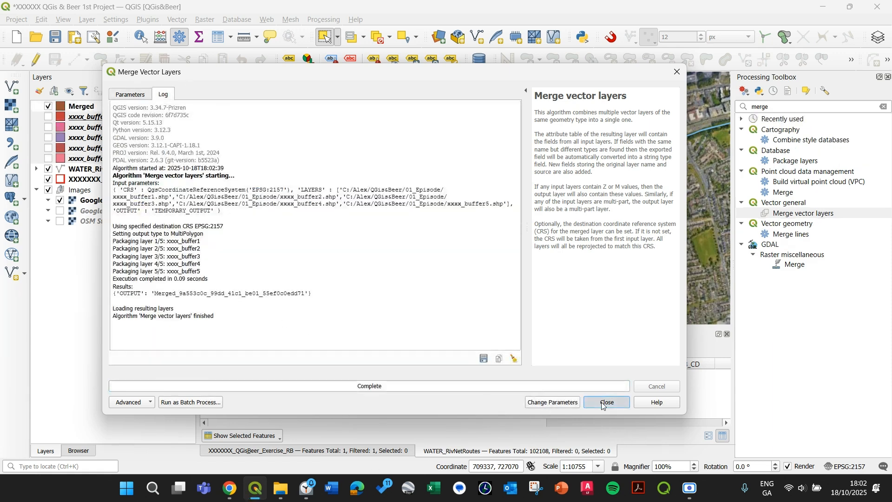
left_click(606, 403)
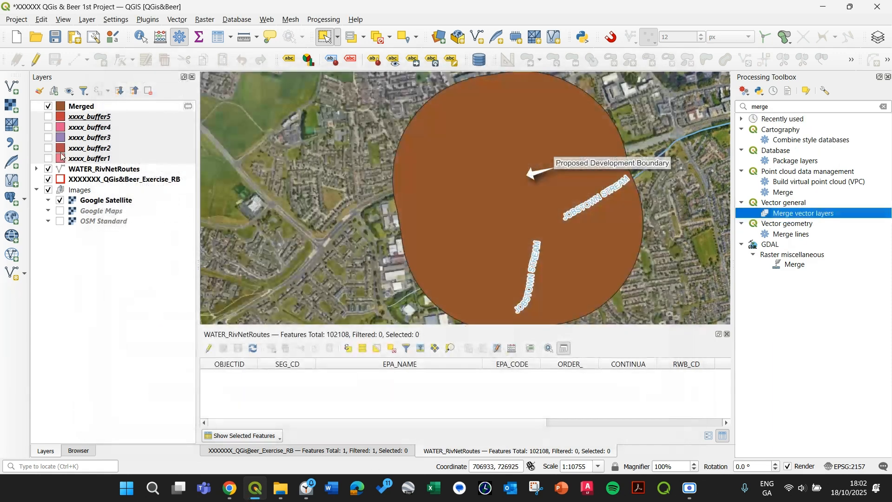
Open the Merged layer's attribute table and select each feature in turn
left_click(100, 108)
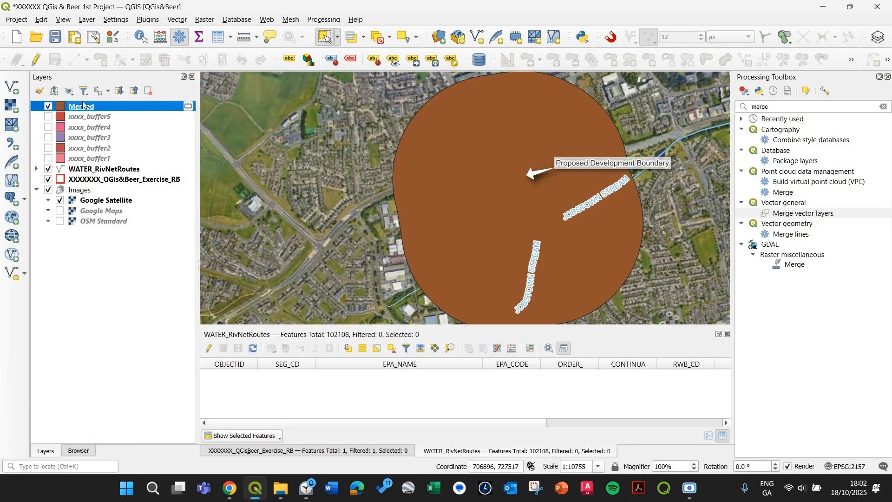
right_click(83, 105)
left_click(140, 252)
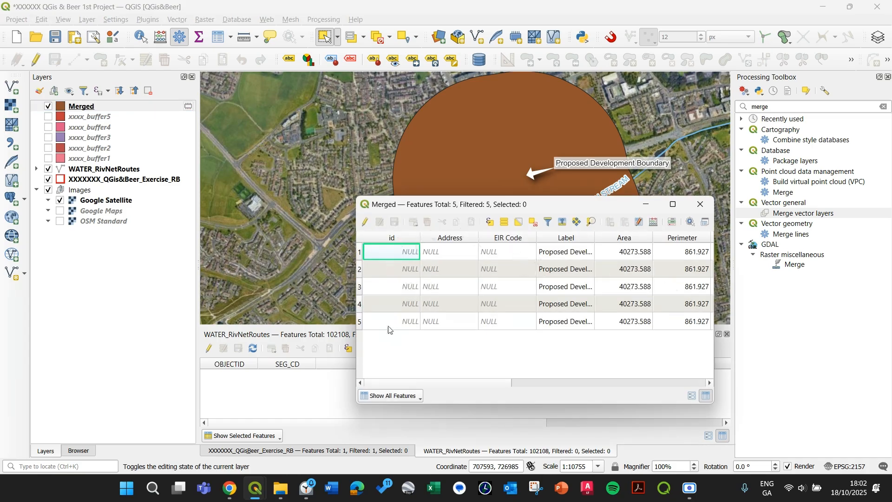
left_click(359, 252)
left_click(359, 269)
left_click(361, 287)
left_click(360, 304)
left_click(360, 321)
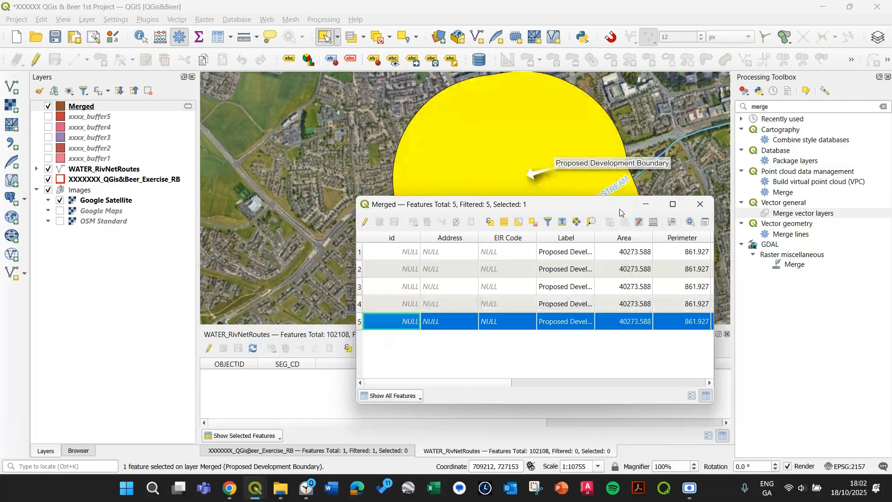
Dock the Merged attribute table into the main window
left_click_drag(557, 206, 426, 241)
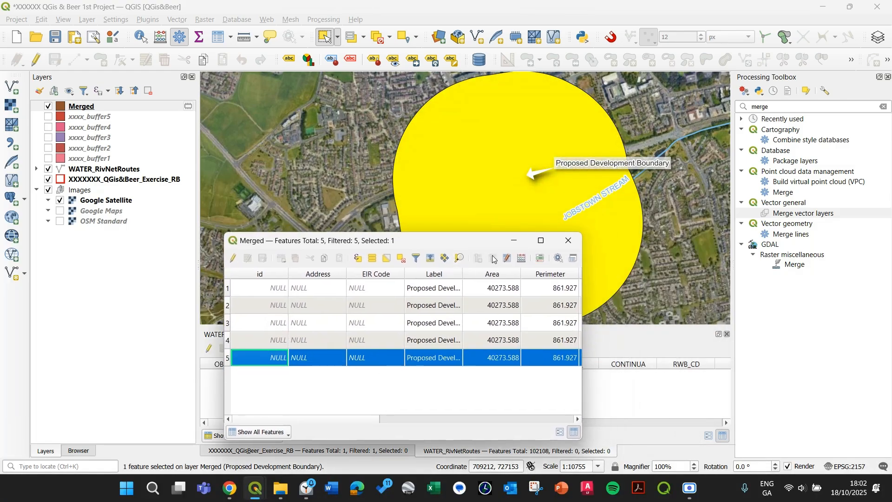
left_click(573, 258)
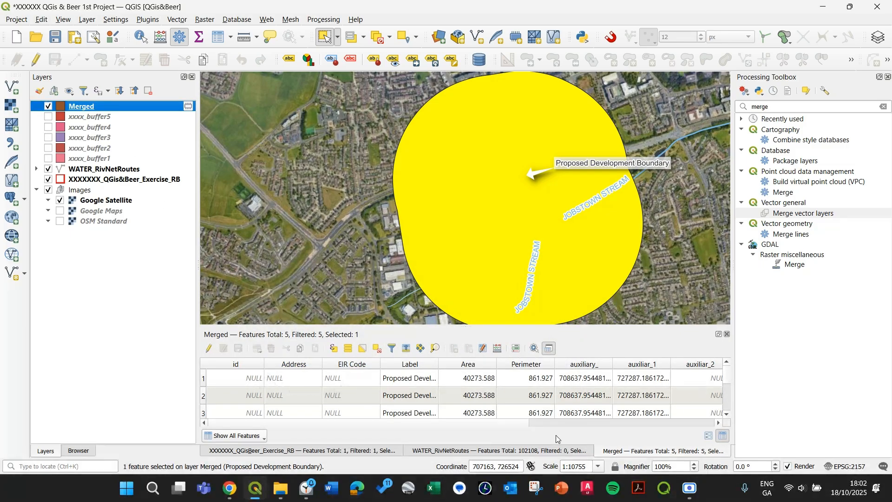
left_click_drag(515, 423, 477, 423)
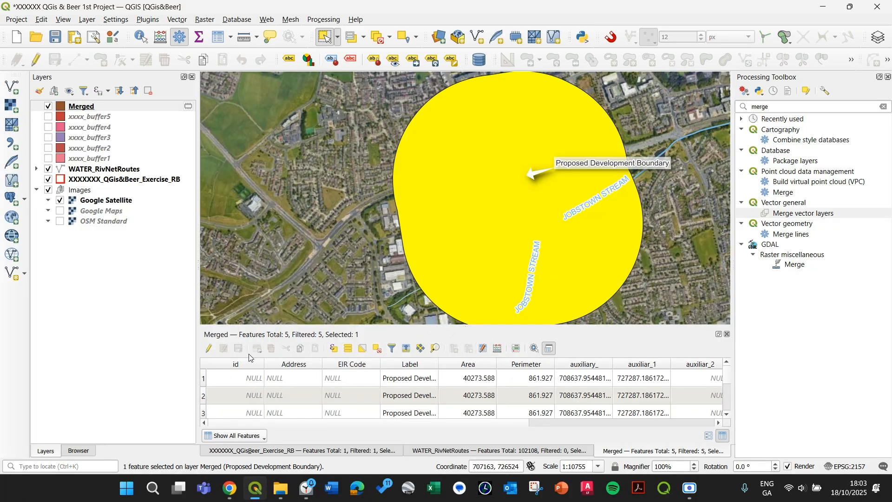
Start editing the Merged layer and delete every attribute field except Label
left_click(209, 349)
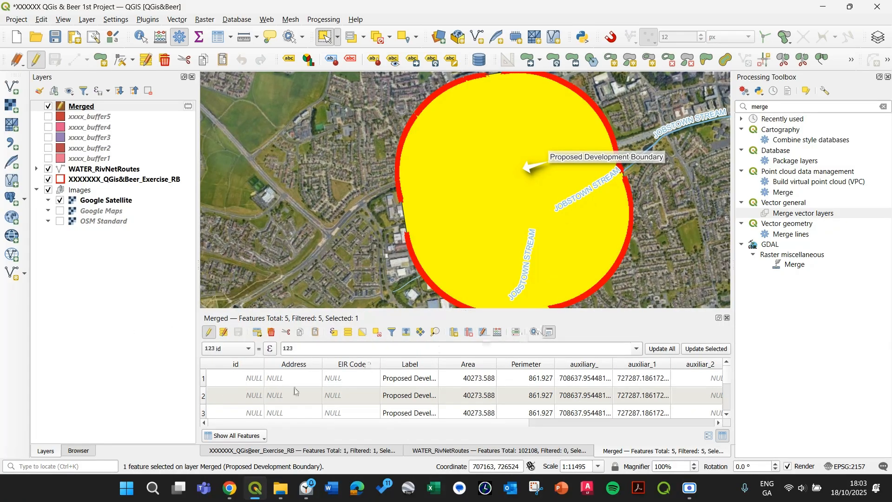
left_click(468, 332)
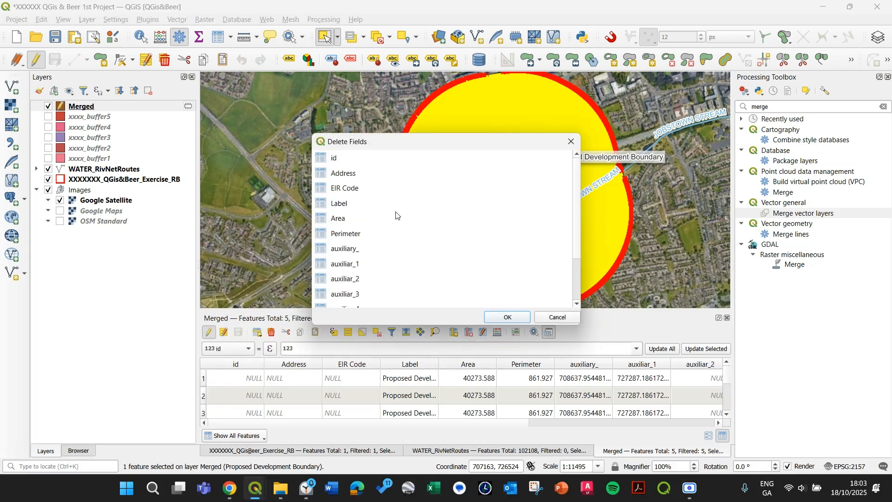
left_click(365, 163)
left_click_drag(365, 162, 384, 164)
left_click_drag(385, 158, 378, 321)
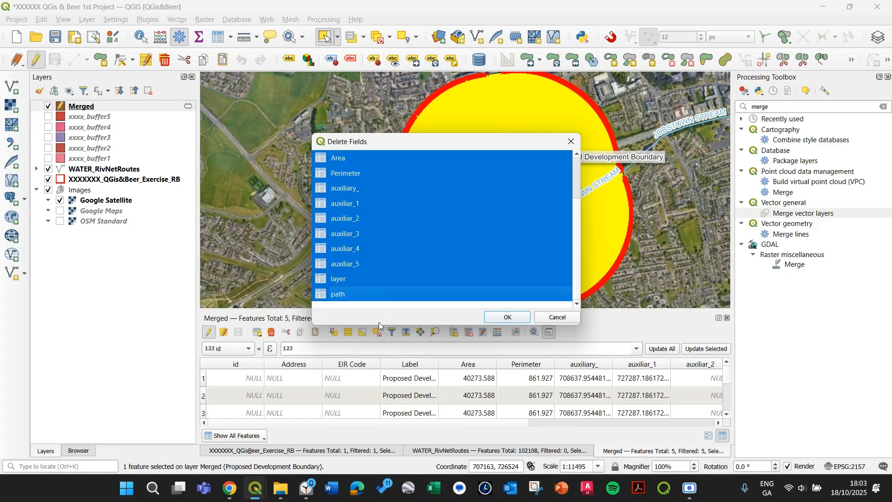
scroll(386, 188, "up", 2)
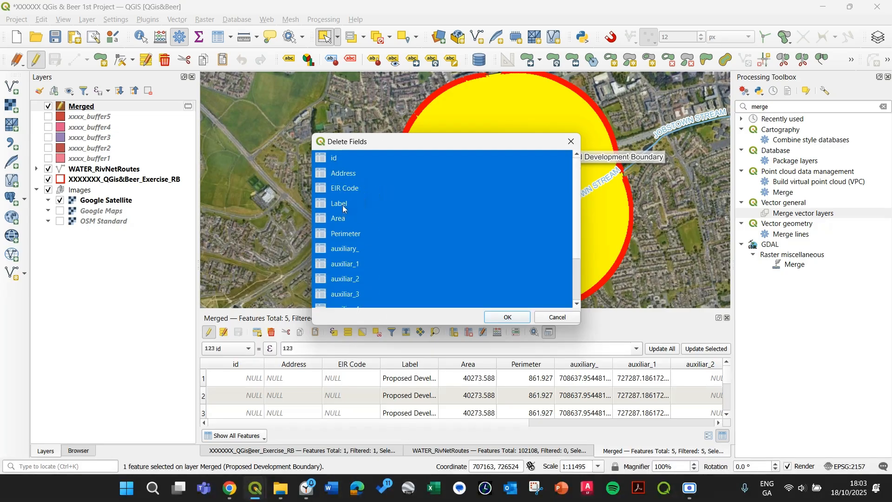
left_click(358, 204, "ctrl")
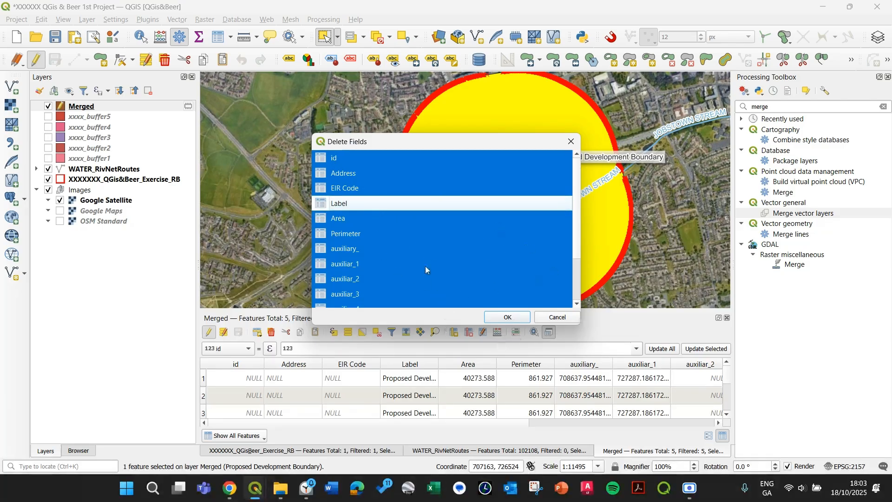
left_click(489, 316)
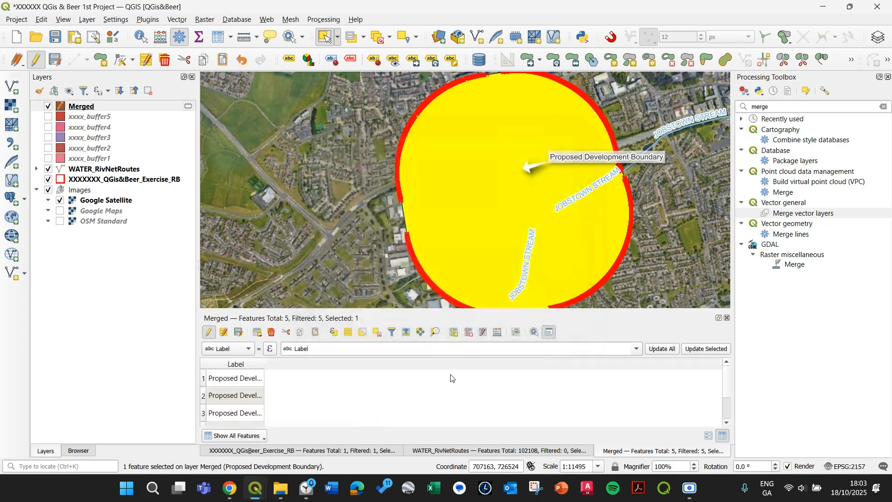
double_click(207, 378)
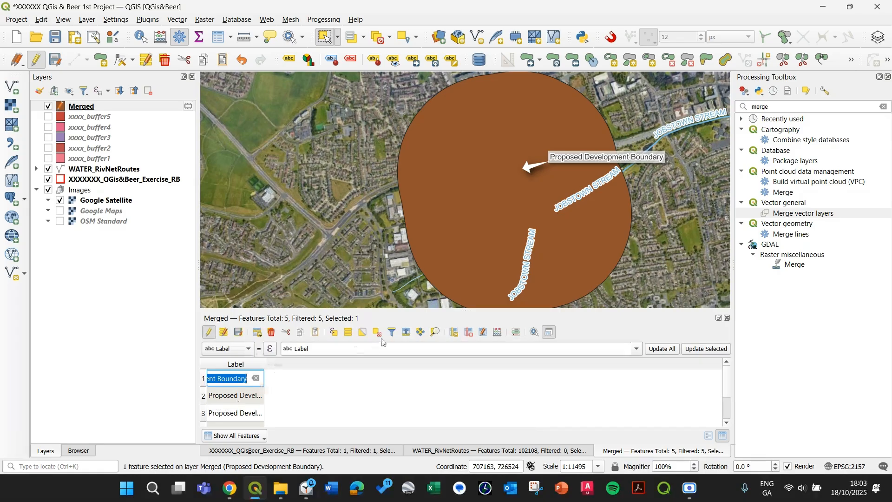
left_click(436, 331)
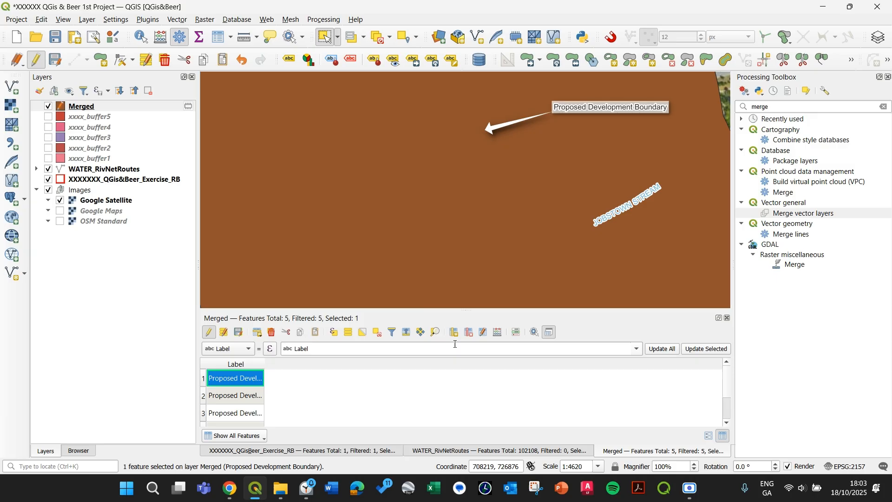
left_click(238, 332)
left_click(209, 333)
Restyle the Merged layer with the outline blue symbol from the layer properties
right_click(74, 106)
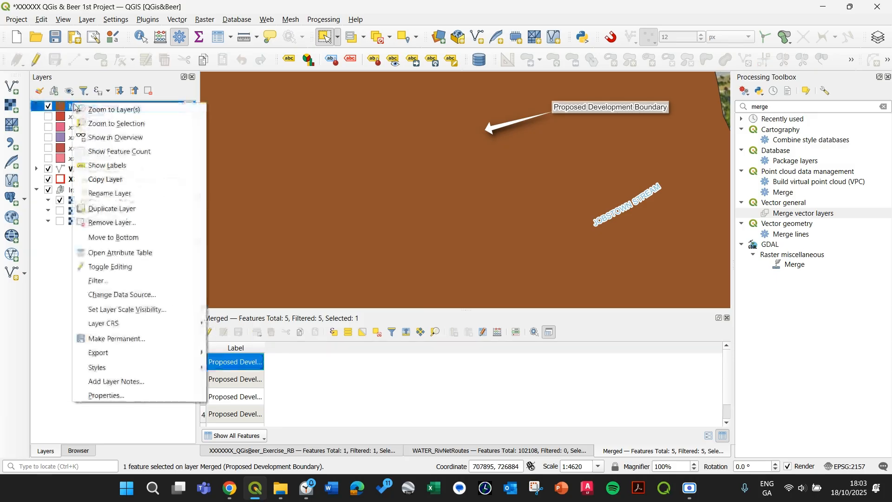
left_click(130, 397)
left_click(104, 127)
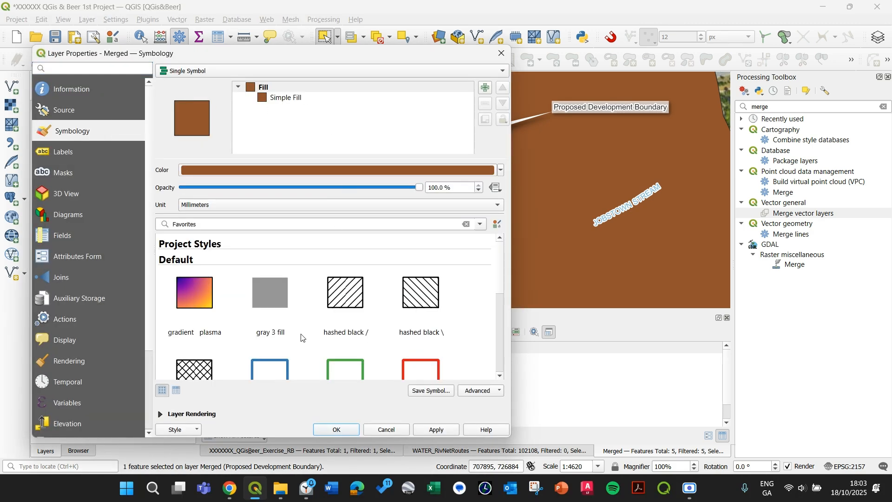
left_click(282, 375)
scroll(284, 367, "down", 1)
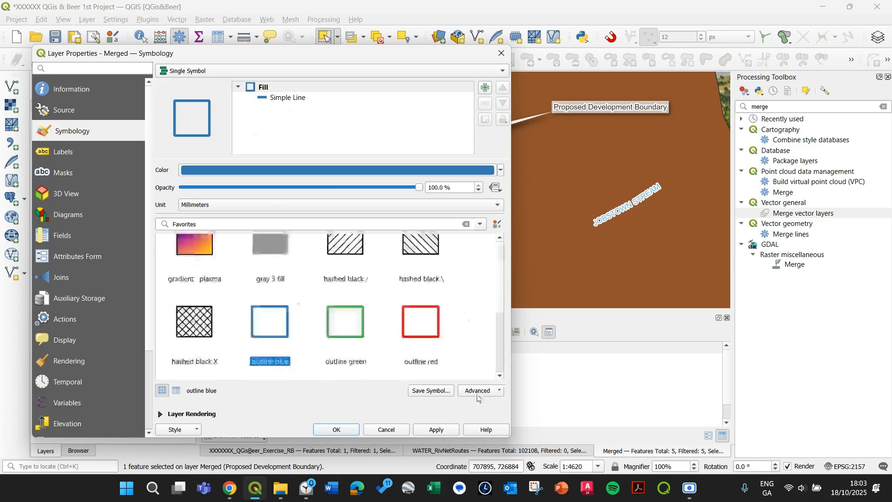
left_click(421, 430)
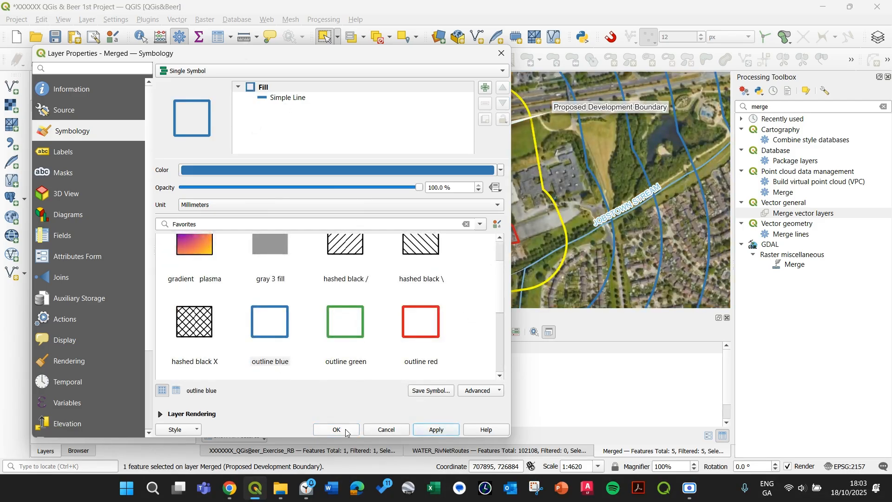
left_click(336, 429)
Start editing the Merged layer again and set the first feature's Label to 100m
scroll(464, 213, "down", 1)
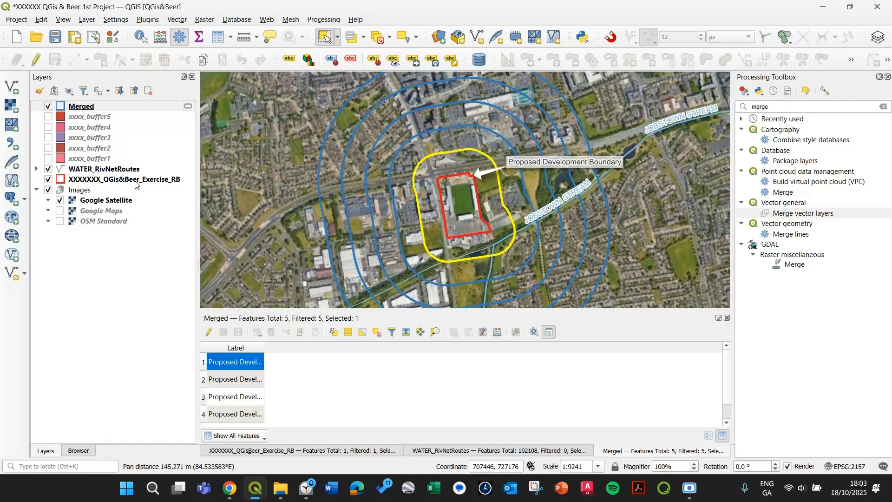
left_click(211, 363)
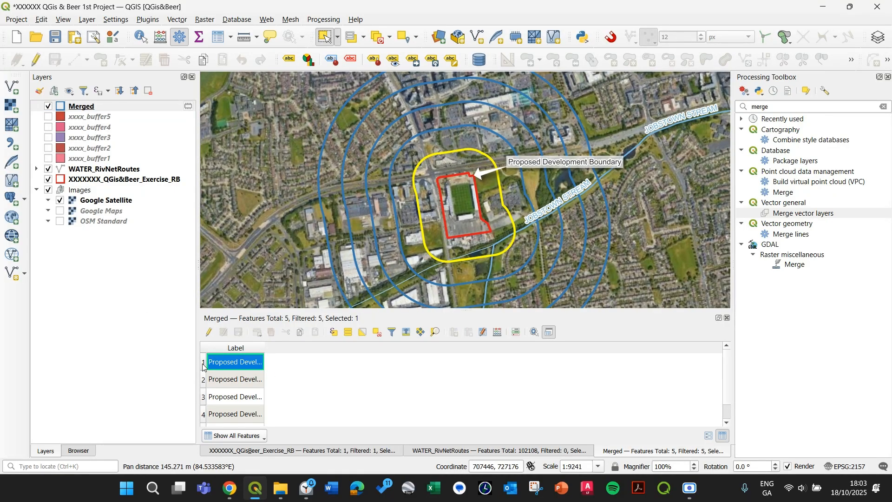
left_click(208, 332)
left_click_drag(440, 223, 481, 150)
double_click(244, 378)
type("10")
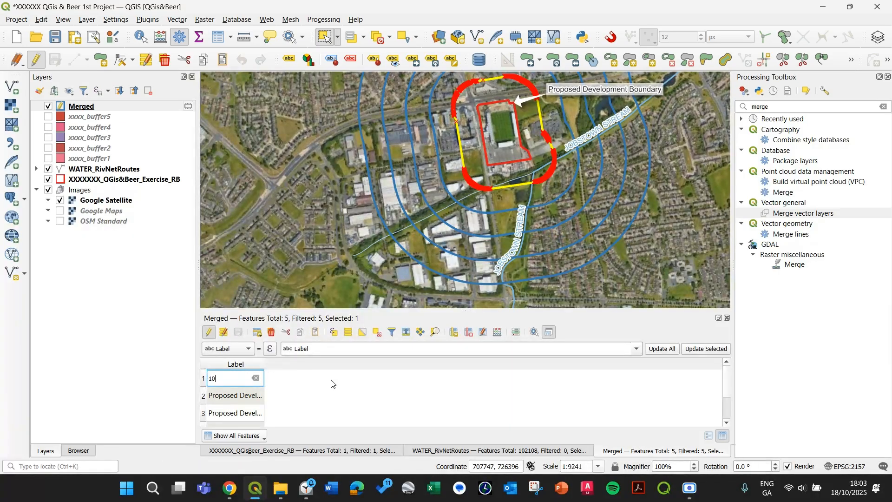
type("0m")
Set the second and third features' Label values to 200m and 300m
double_click(207, 396)
double_click(211, 395)
key("Delete")
key("Delete")
key("Delete")
key("Delete")
key("Delete")
key("Delete")
key("Delete")
key("Delete")
key("Delete")
key("Delete")
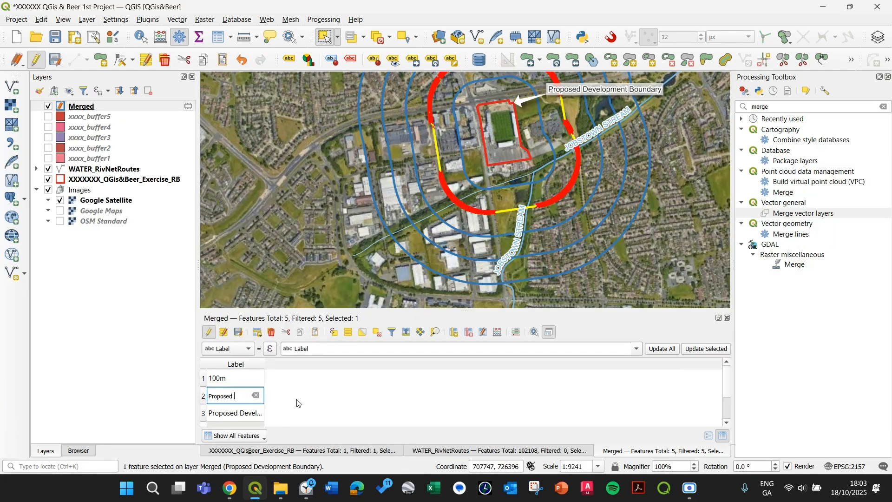
key("BackSpace")
key("BackSpace")
key("BackSpace")
key("BackSpace")
key("BackSpace")
key("BackSpace")
double_click(208, 414)
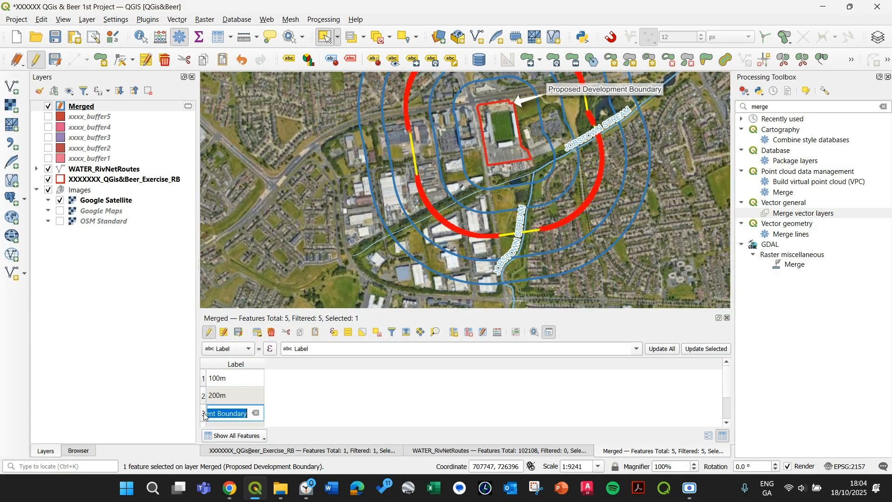
type("300")
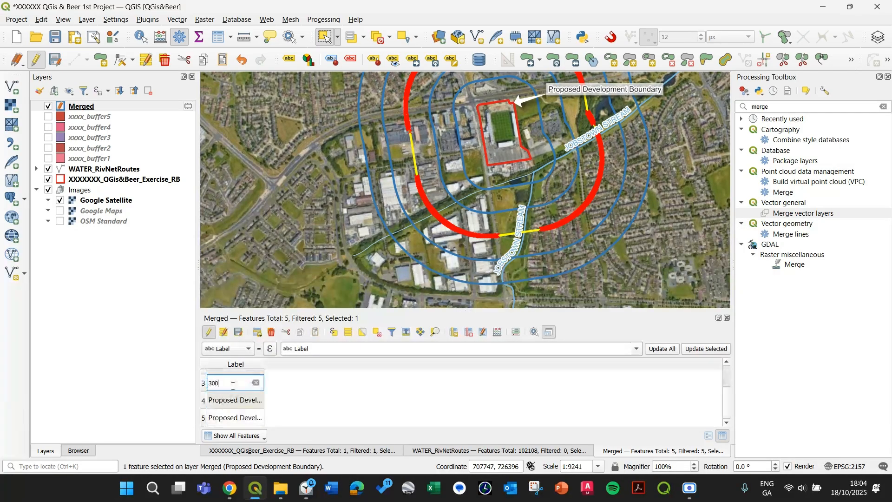
type("m")
Set the fourth and fifth features' Label values to 400m and 500m, then stop editing and save the changes
double_click(205, 403)
type("4")
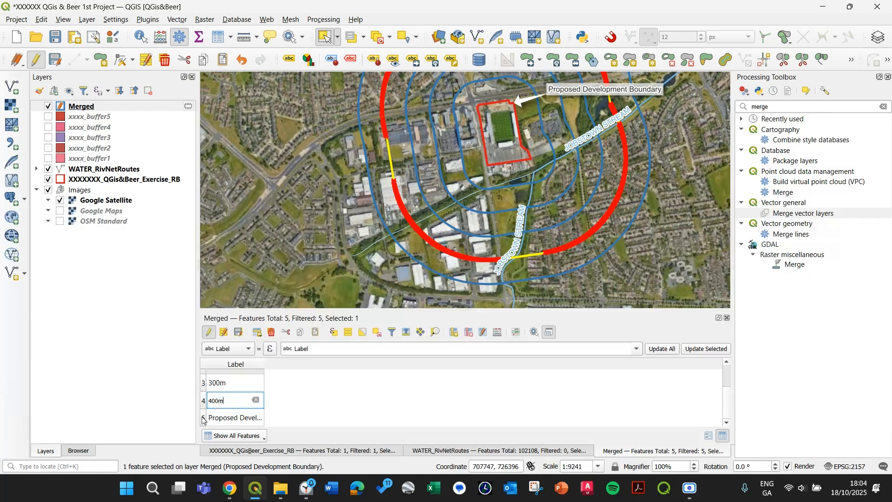
double_click(216, 418)
left_click(215, 418)
triple_click(215, 418)
type("500m")
left_click(239, 332)
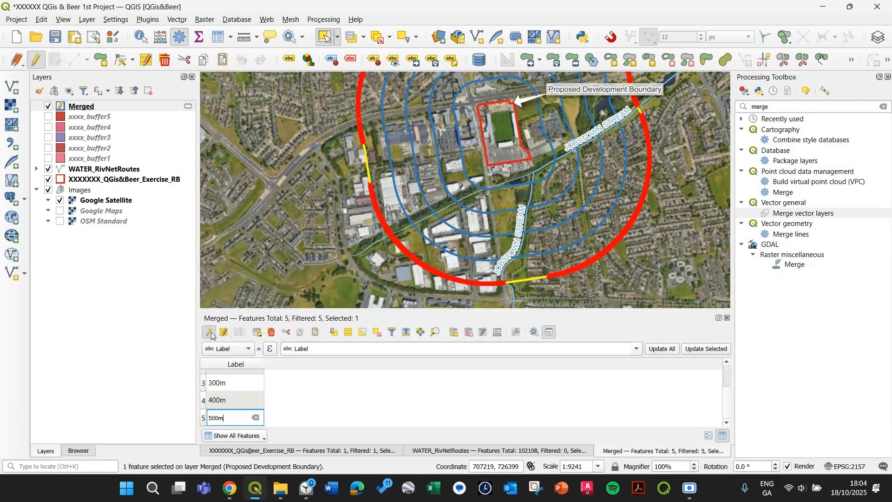
left_click(210, 332)
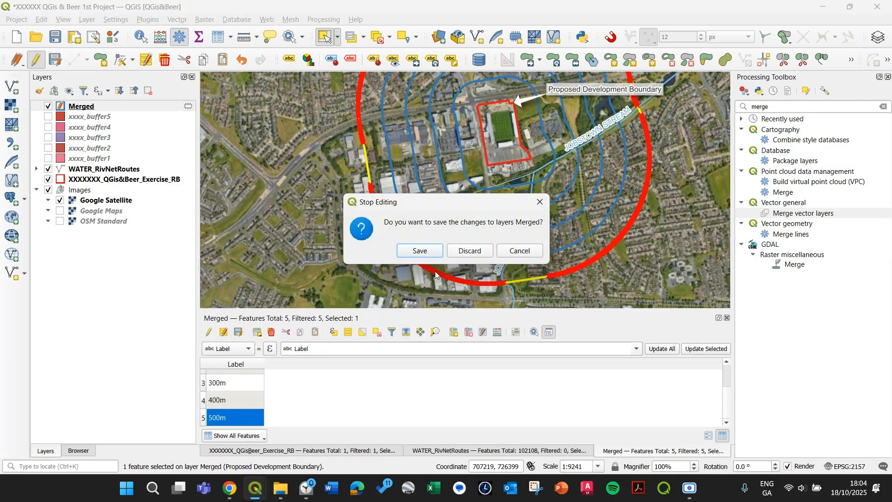
left_click(437, 253)
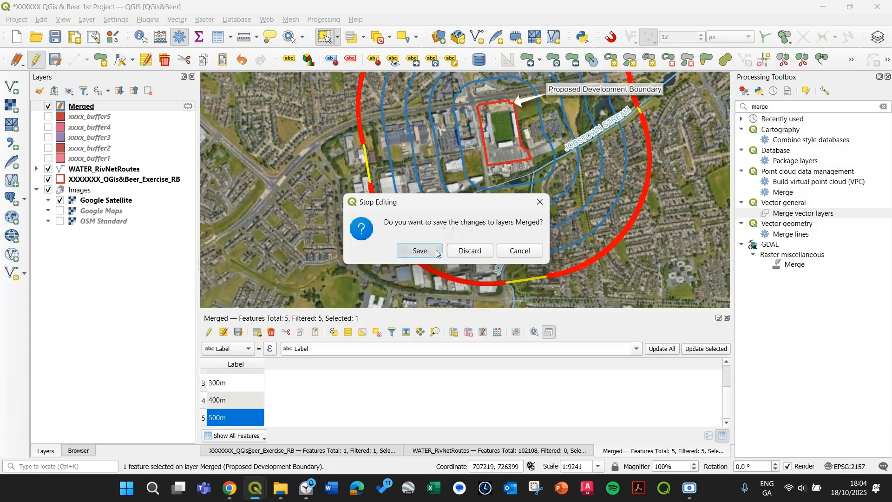
Close the Merged attribute table and remove layers xxxx_buffer1 to xxxx_buffer5 from the project
left_click(728, 318)
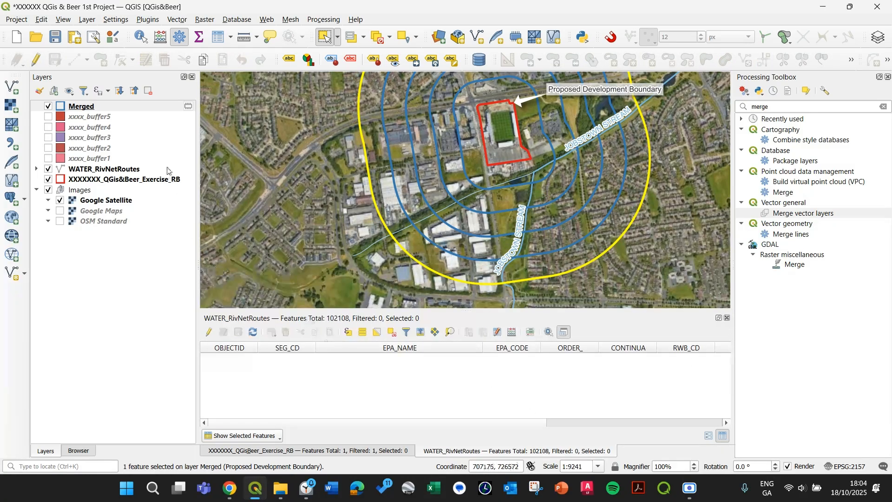
left_click(105, 119)
left_click(100, 159, "shift")
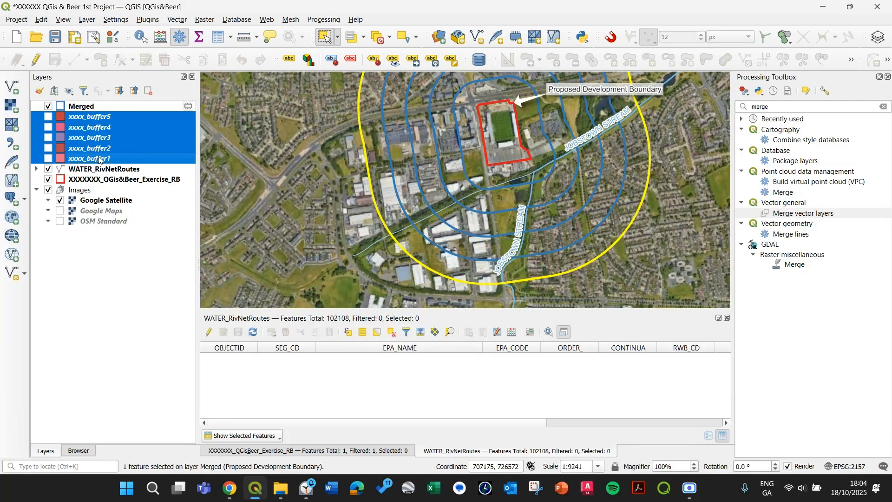
right_click(95, 119)
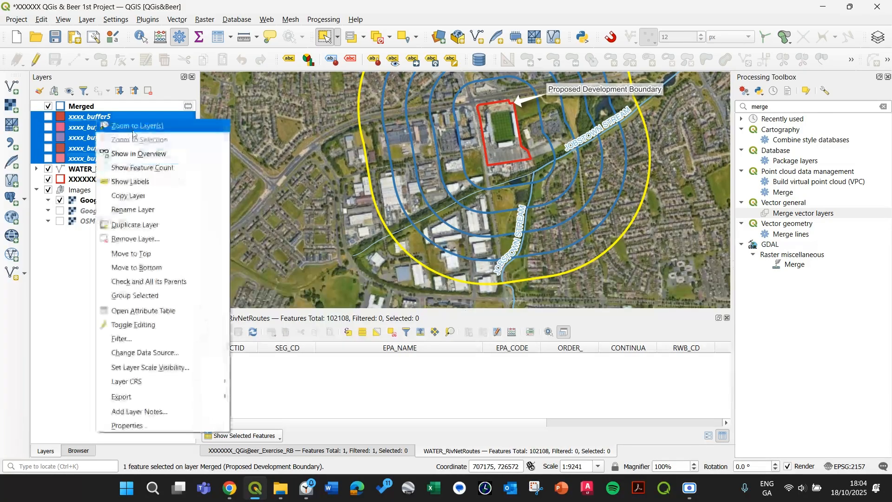
left_click(138, 240)
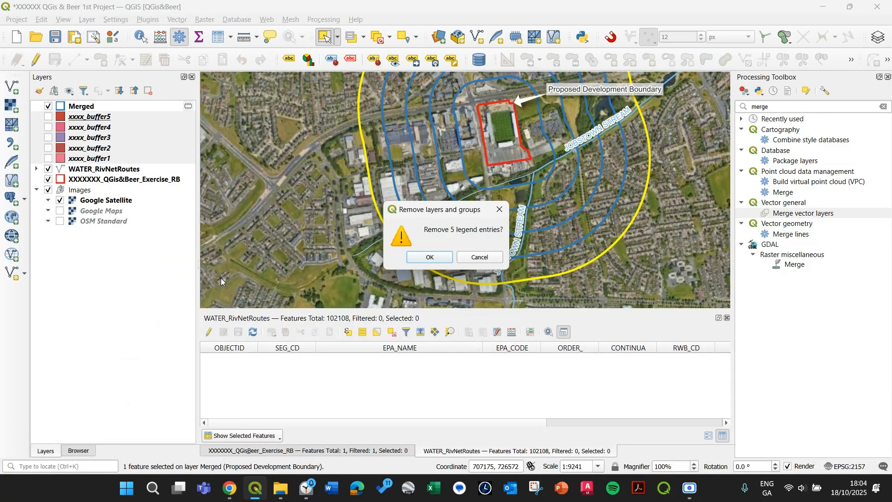
left_click(425, 259)
Make the Merged scratch layer permanent as an ESRI Shapefile named XXXXXXX_Site_Buffer in the 01_Episode folder
left_click(36, 109)
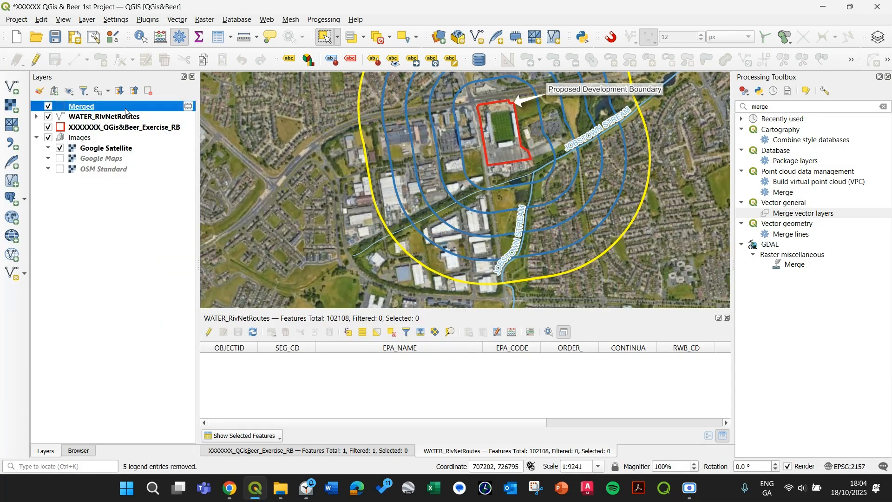
left_click_drag(508, 135, 445, 172)
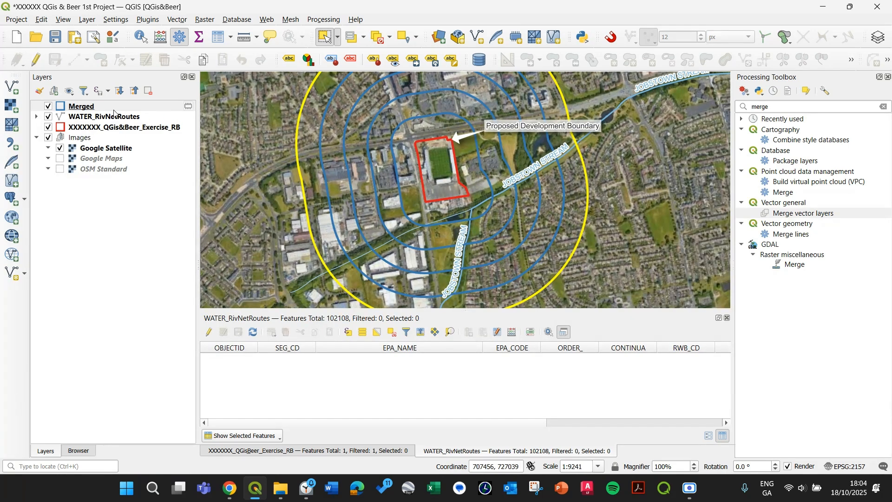
left_click(188, 107)
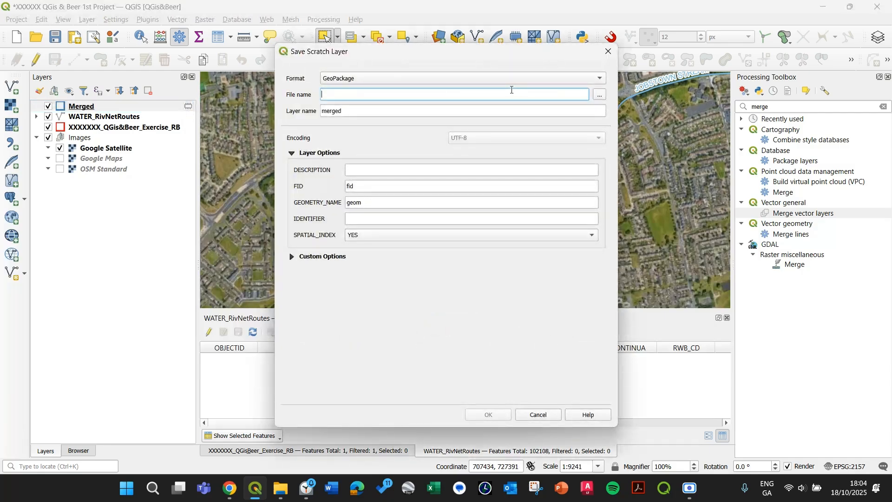
left_click(359, 80)
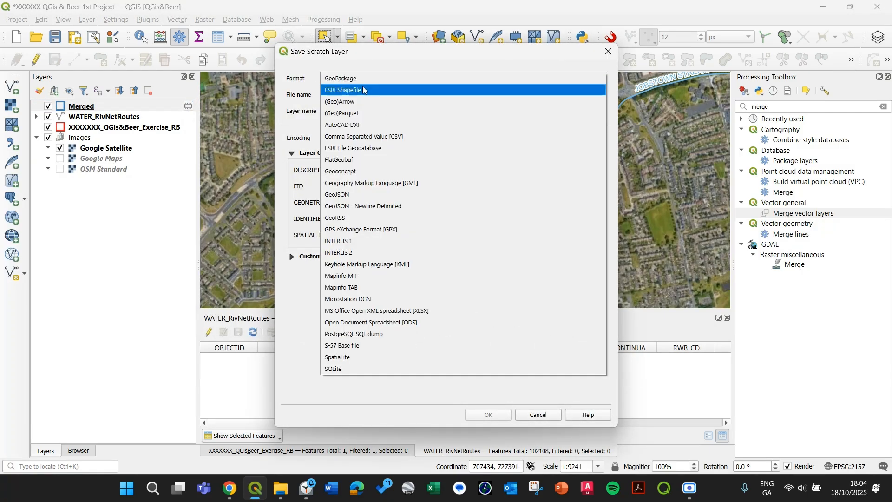
left_click(362, 90)
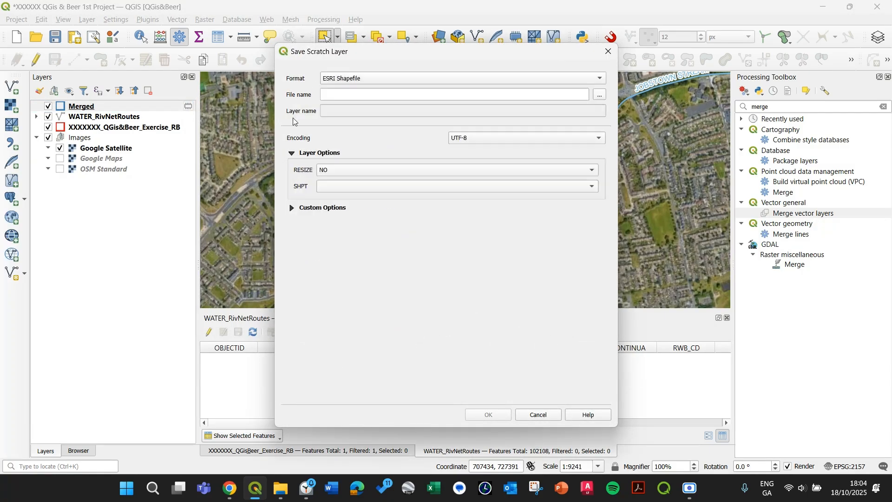
left_click(600, 94)
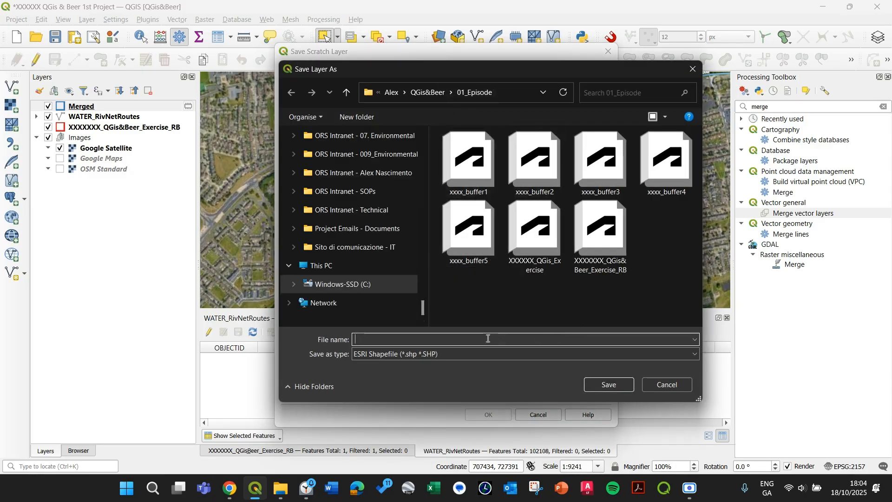
type("XXXXX")
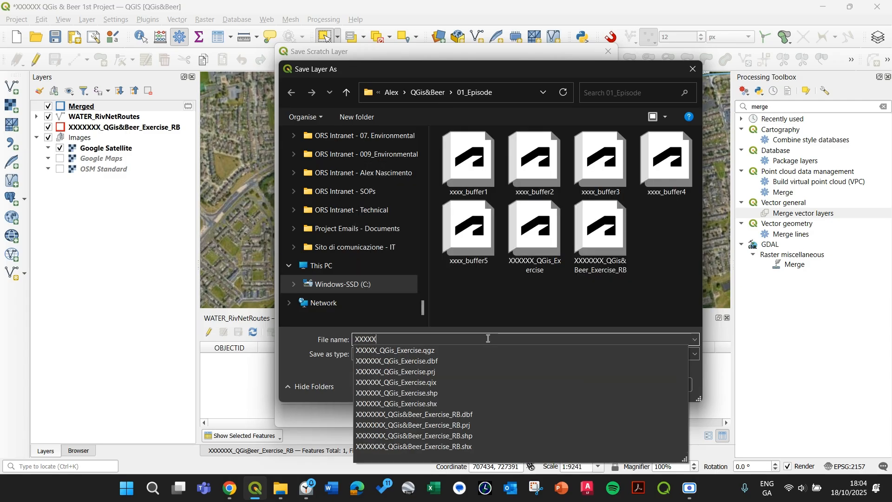
type("XX_Site_Bur")
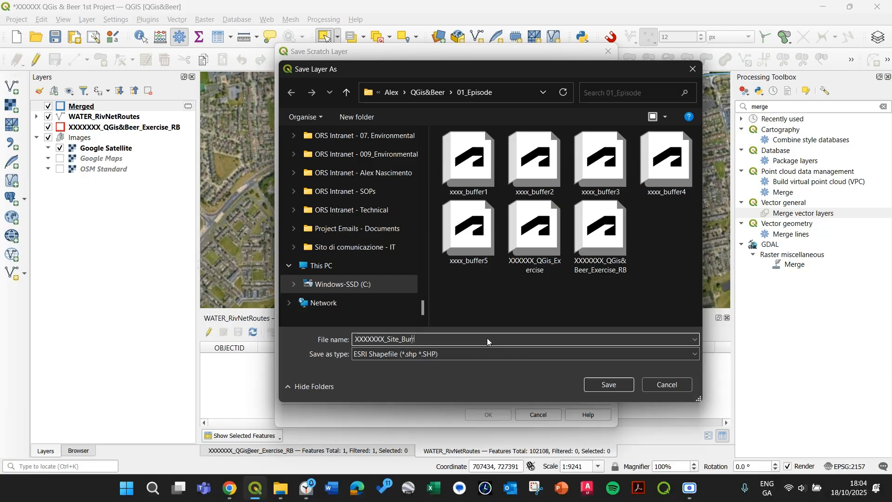
key("BackSpace")
type("ffer")
left_click(591, 385)
left_click(489, 414)
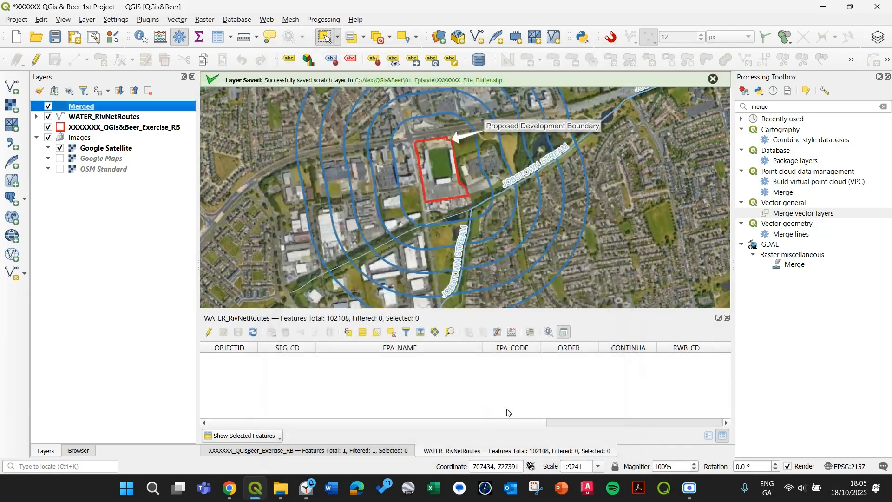
Dismiss the save notification and rename the Merged layer to Site Buffer
left_click(714, 79)
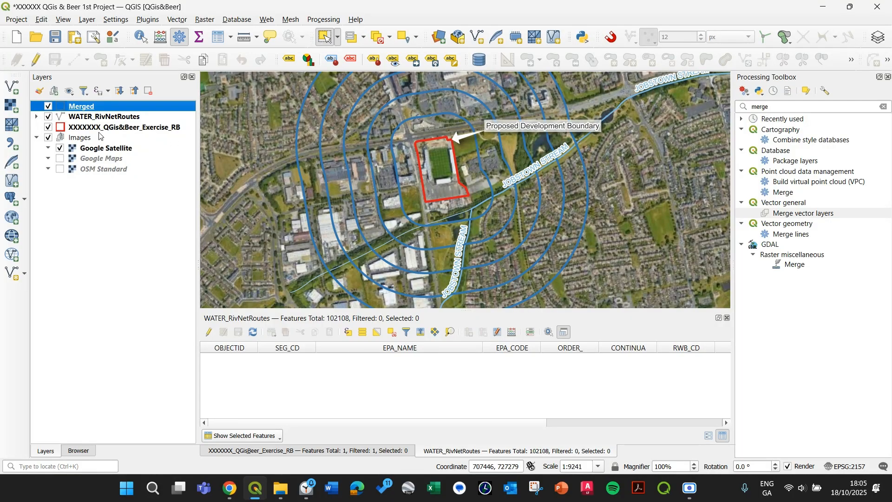
right_click(71, 108)
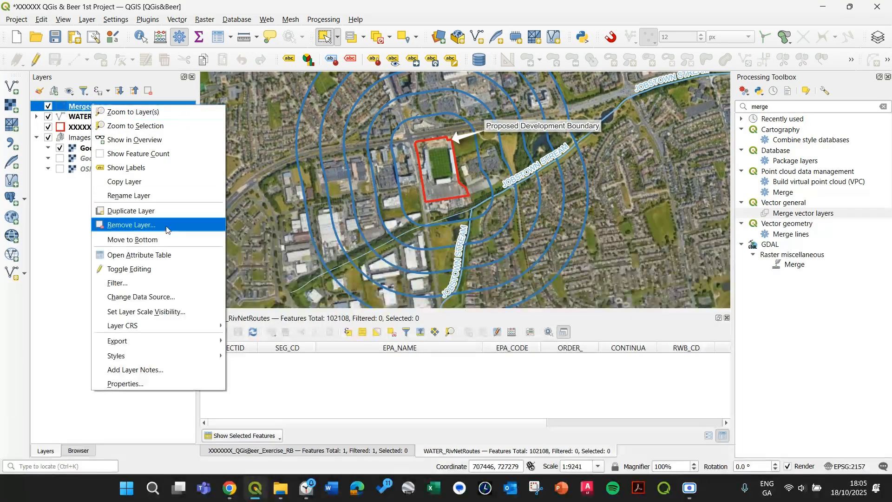
left_click(222, 185)
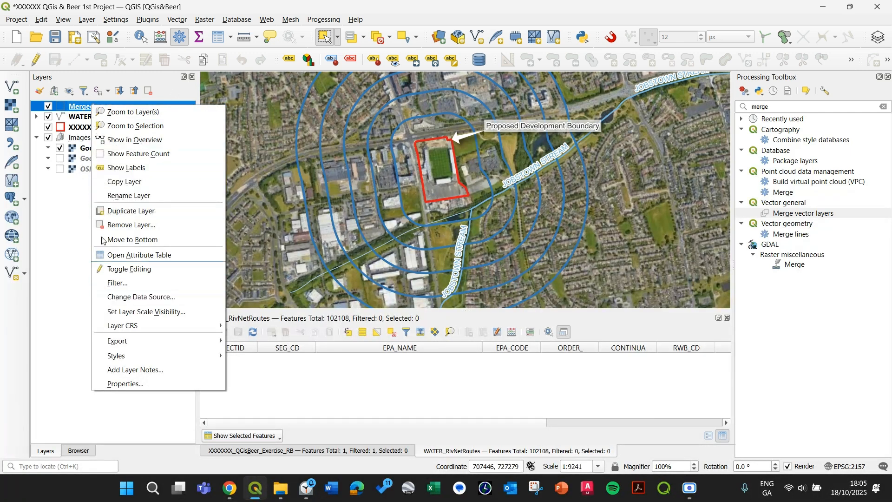
left_click(144, 197)
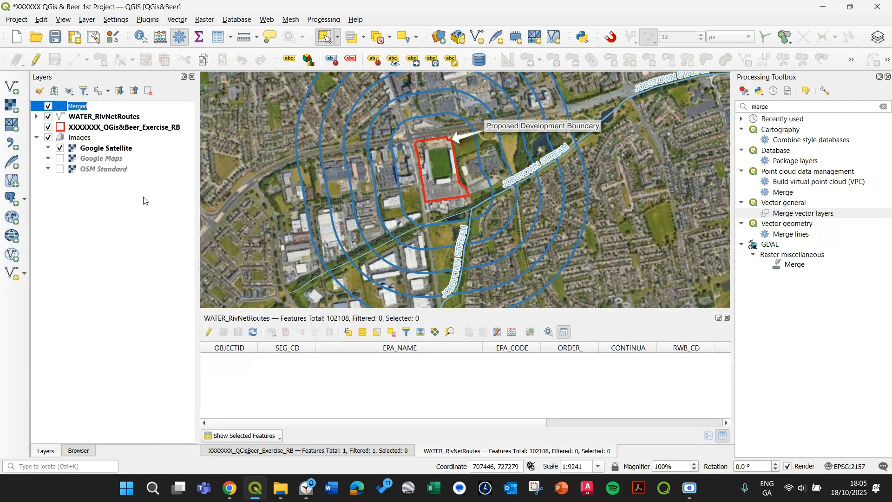
type("Site Buffer")
key("Return")
Open the Site Buffer layer's symbology and switch it to Categorized using the Label field
double_click(102, 106)
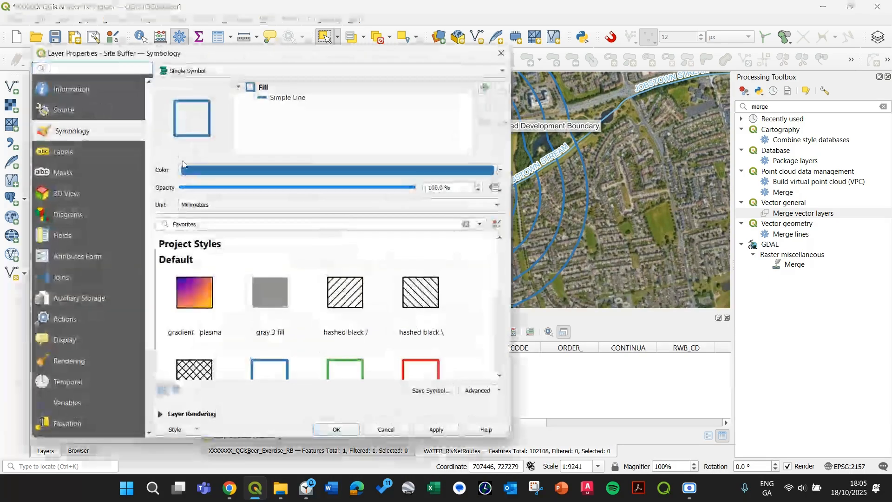
left_click(332, 70)
left_click(332, 82)
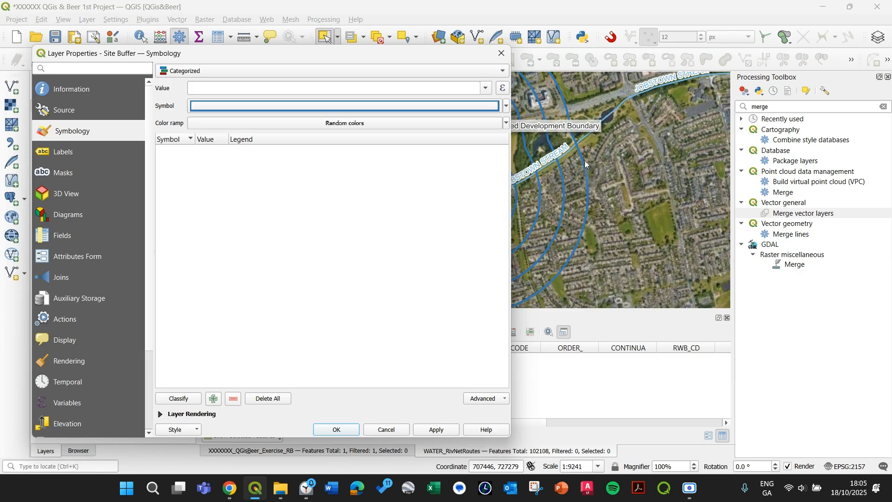
left_click(487, 89)
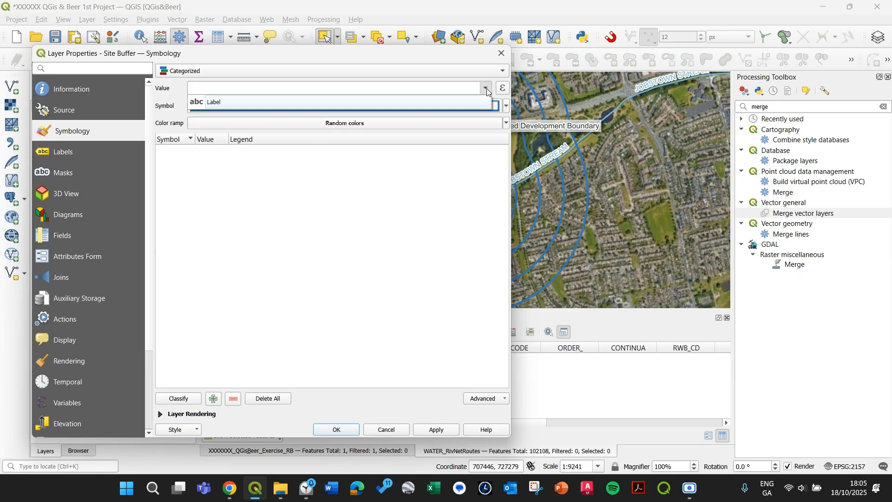
left_click(210, 104)
Change the category symbol's Simple Line outline to a Dash Line stroke style
left_click(266, 110)
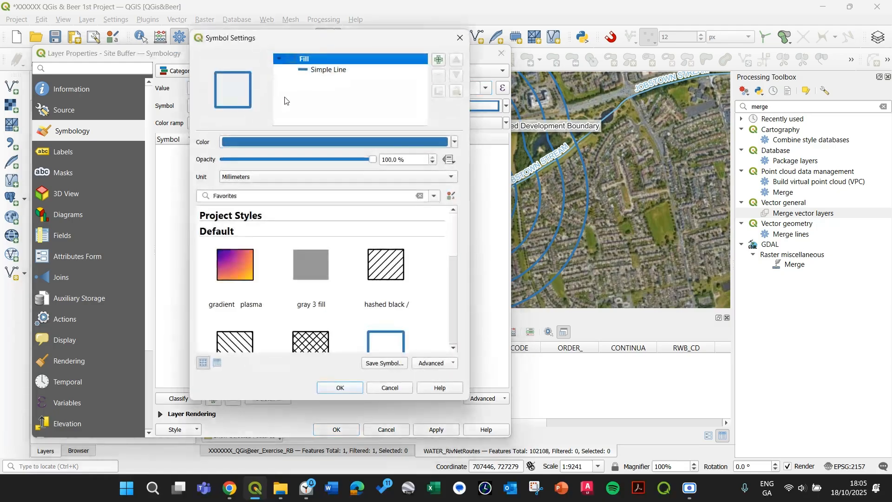
left_click(326, 70)
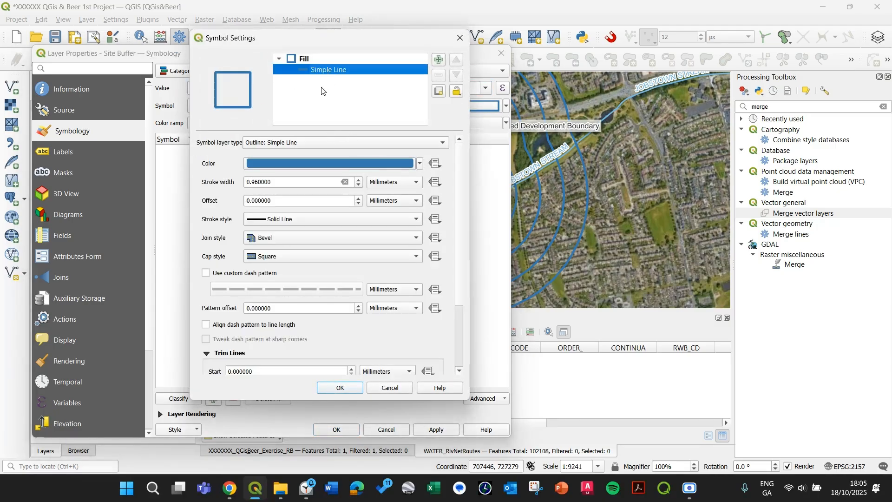
left_click(315, 58)
left_click(319, 70)
left_click(302, 222)
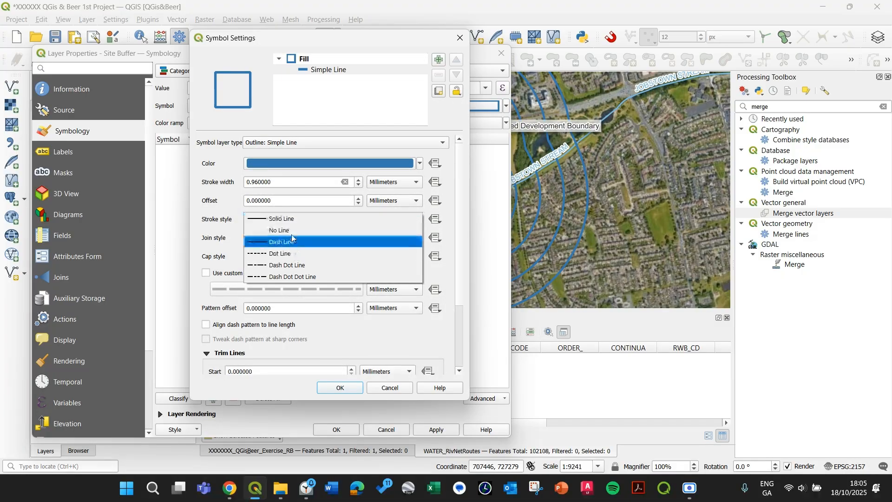
left_click(295, 243)
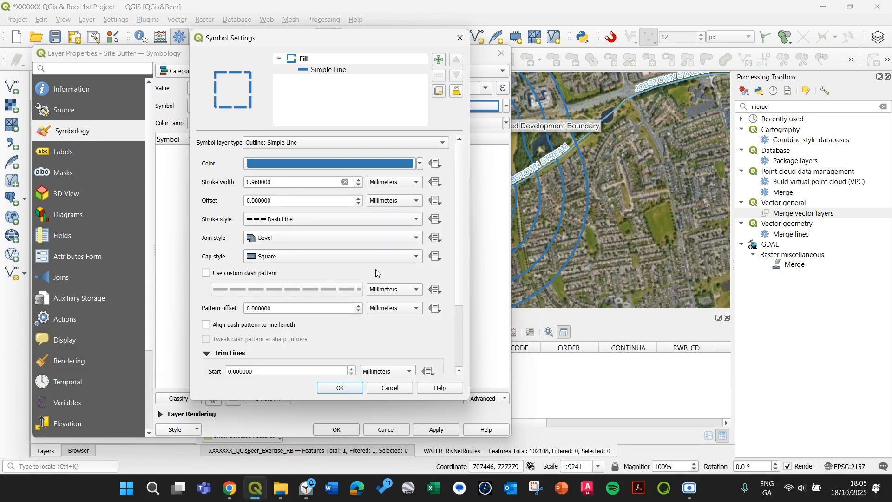
scroll(463, 289, "down", 3)
scroll(439, 313, "up", 3)
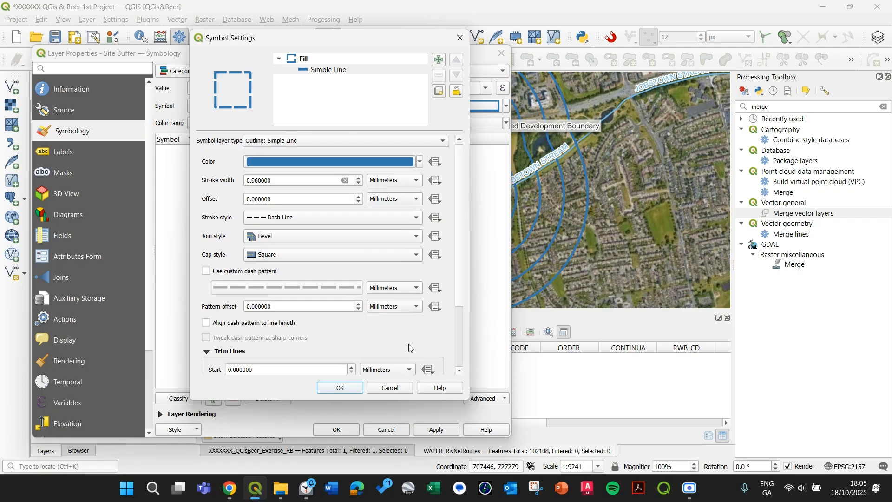
left_click(340, 388)
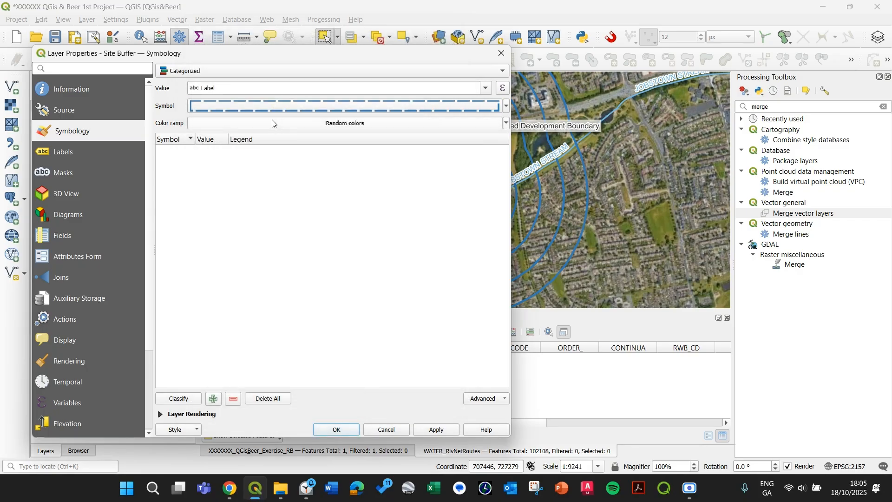
Browse all colour ramps to choose one for the categories
left_click(273, 122)
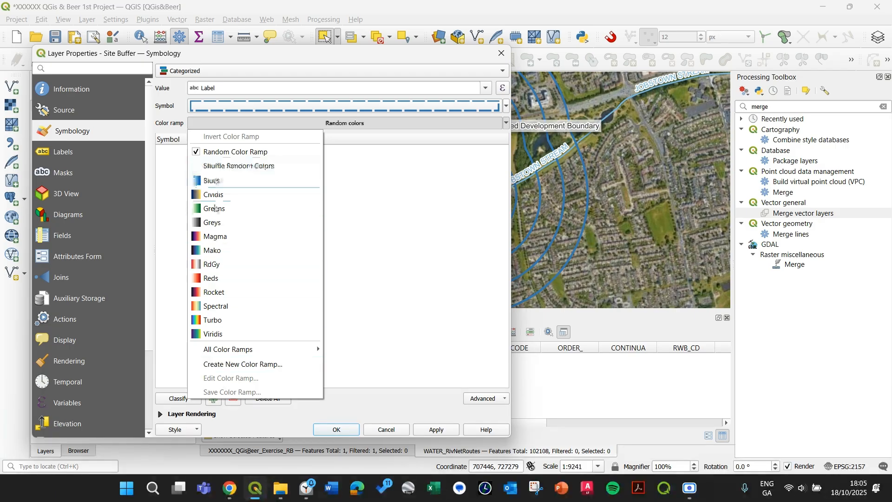
mouse_move(218, 354)
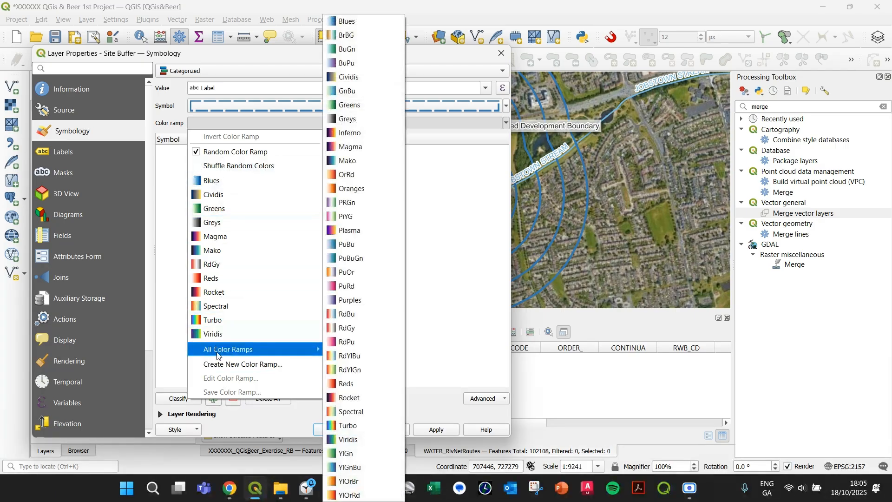
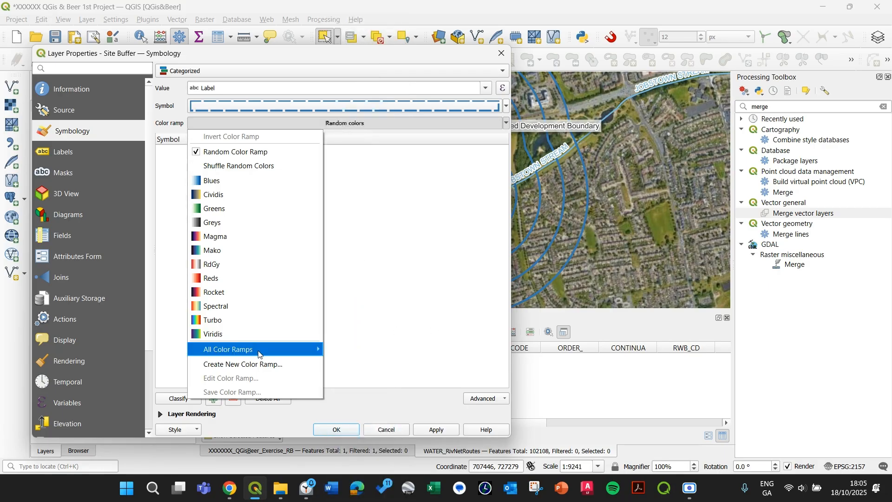
Choose the YlOrRd colour ramp for the categories and invert it
mouse_move(259, 354)
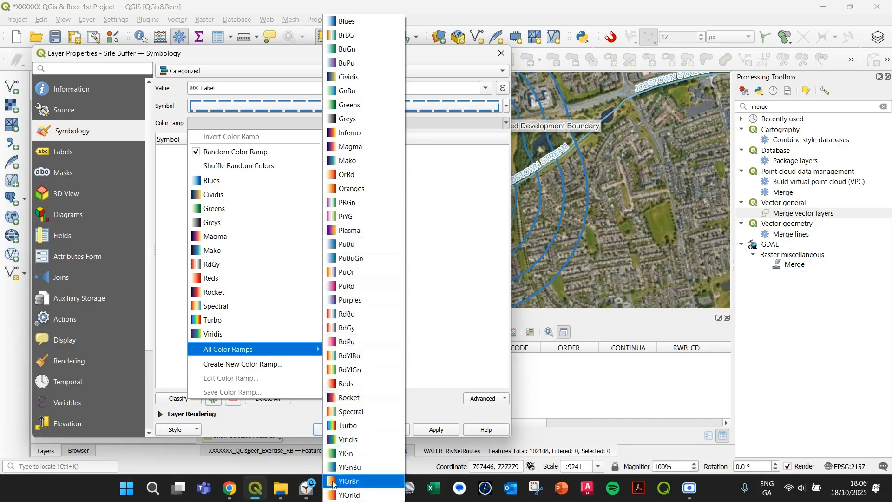
left_click(349, 495)
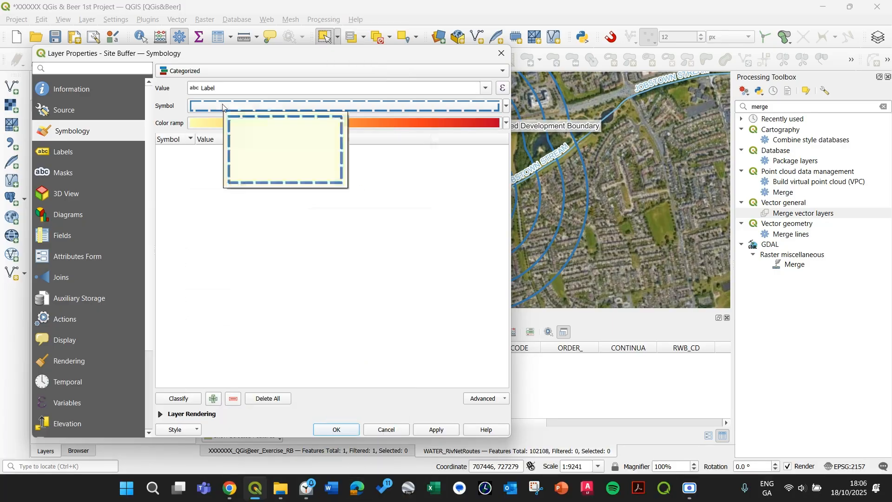
left_click(358, 122)
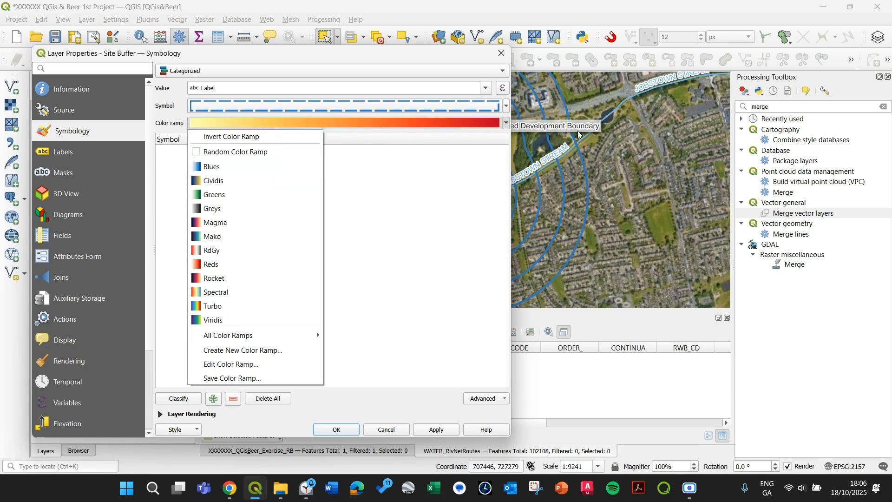
left_click(249, 137)
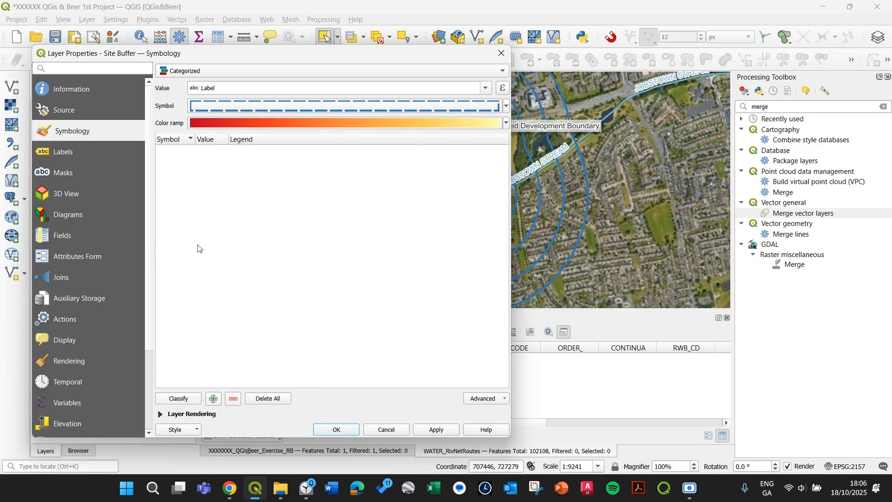
Classify the Label categories, remove the all-other-values class, then apply and close the properties
left_click(185, 402)
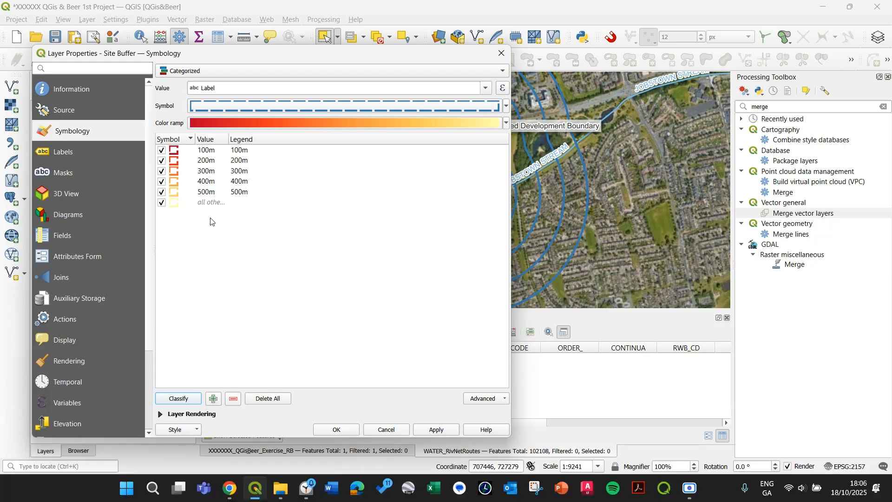
left_click(201, 204)
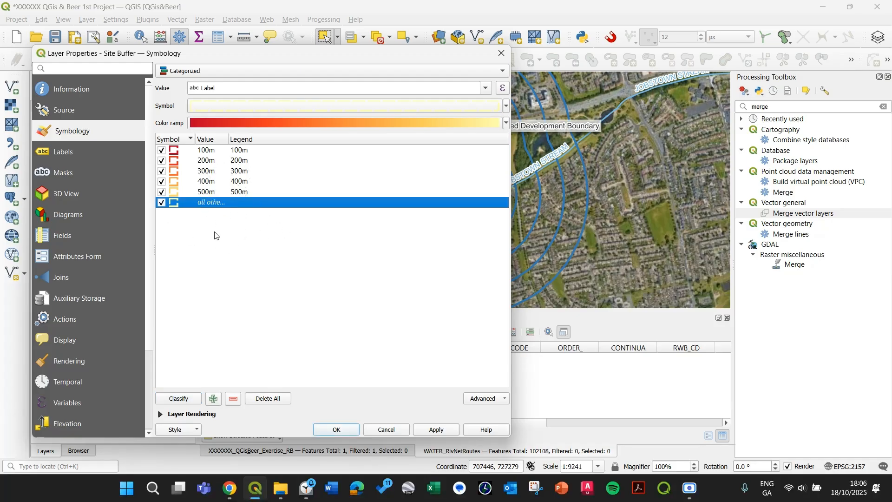
left_click(233, 403)
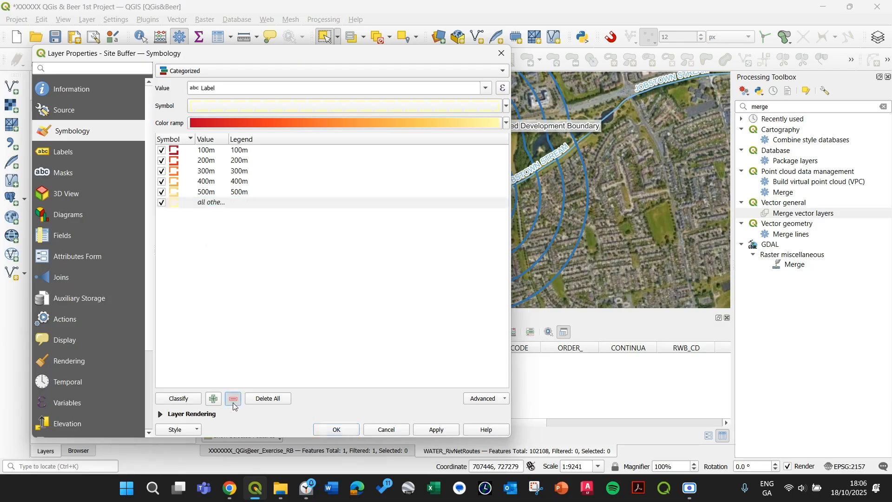
left_click(432, 430)
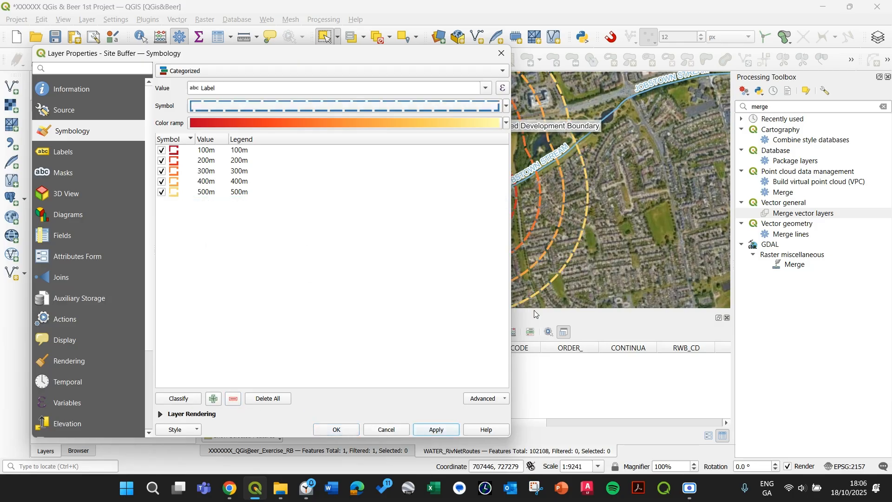
left_click(336, 430)
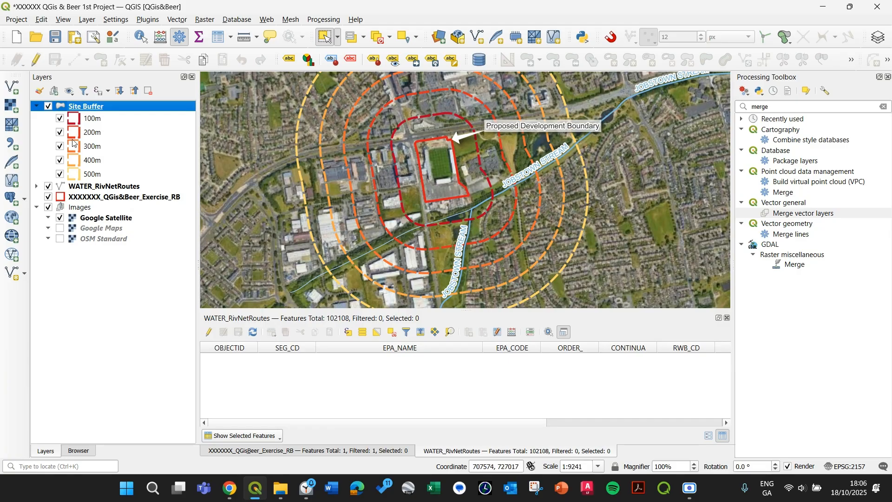
Reopen the Site Buffer symbology and create a new Gradient colour ramp
double_click(95, 110)
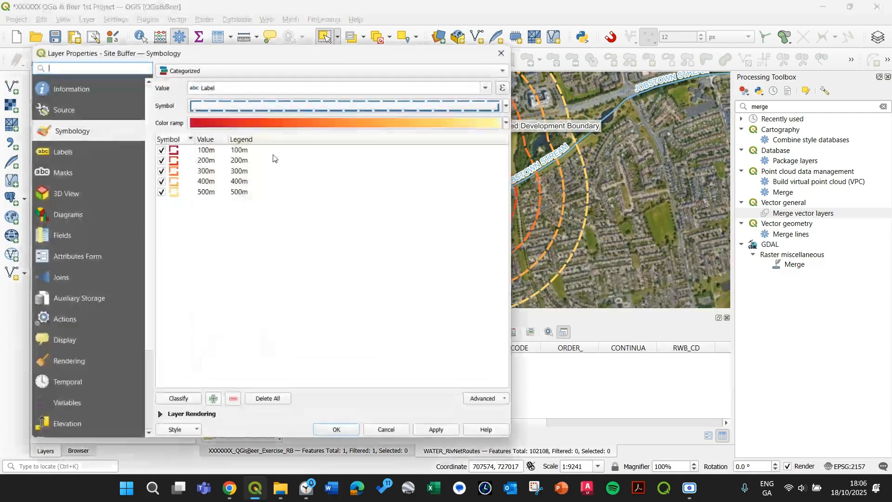
left_click(255, 121)
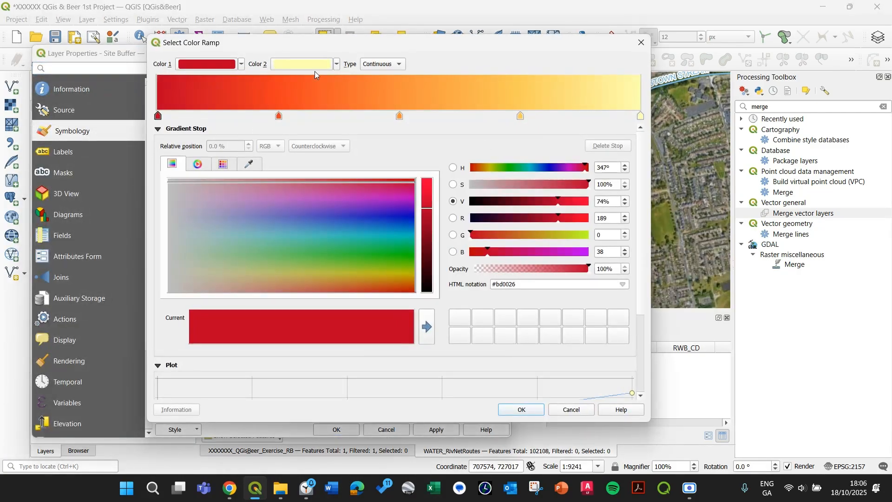
left_click(641, 42)
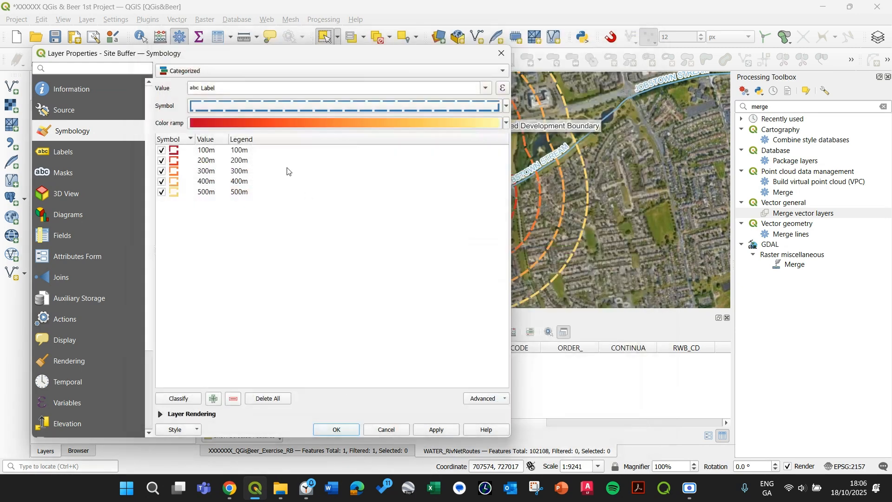
left_click(507, 123)
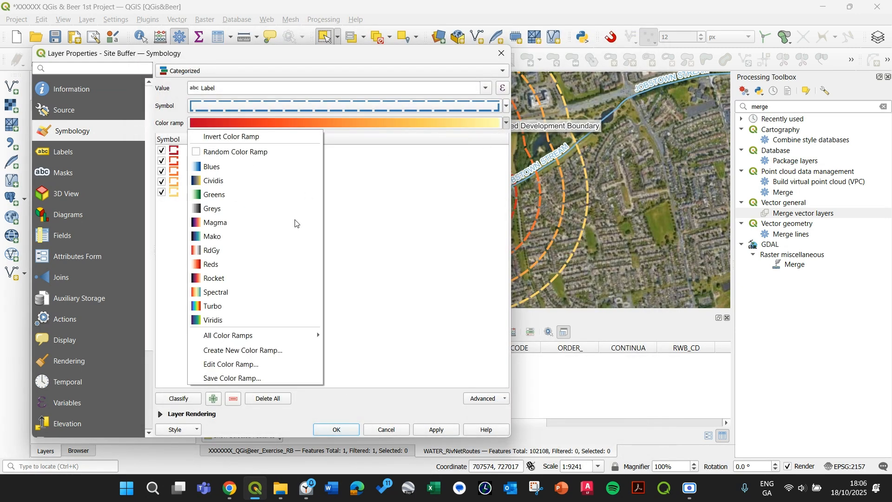
left_click(233, 356)
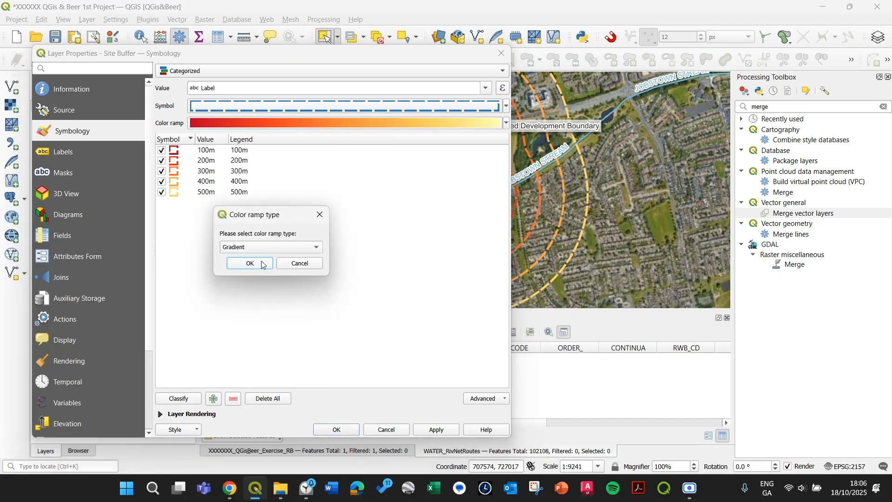
left_click(264, 264)
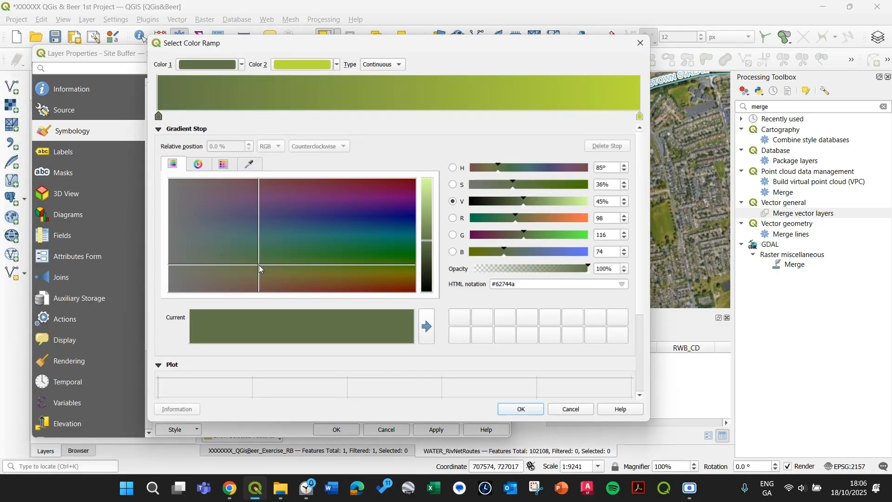
Set the ramp's first colour to bright yellow #ffff1d
left_click(241, 63)
left_click(241, 103)
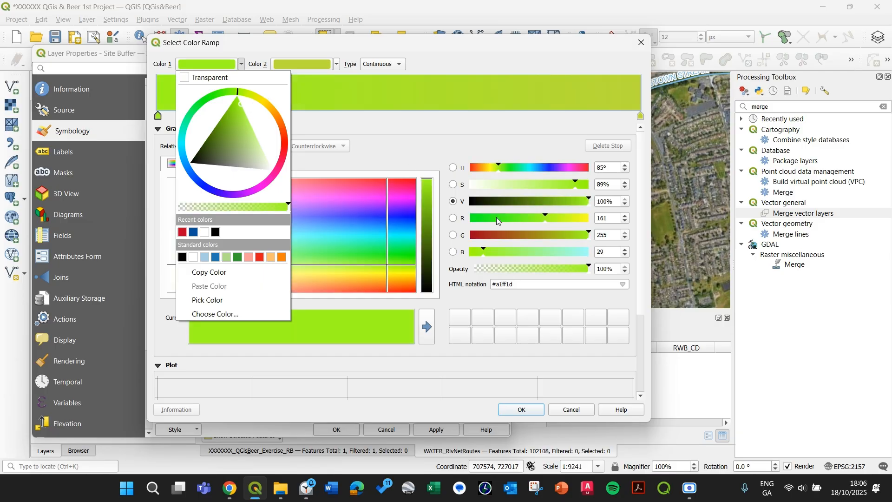
left_click(550, 223)
left_click_drag(546, 216, 592, 218)
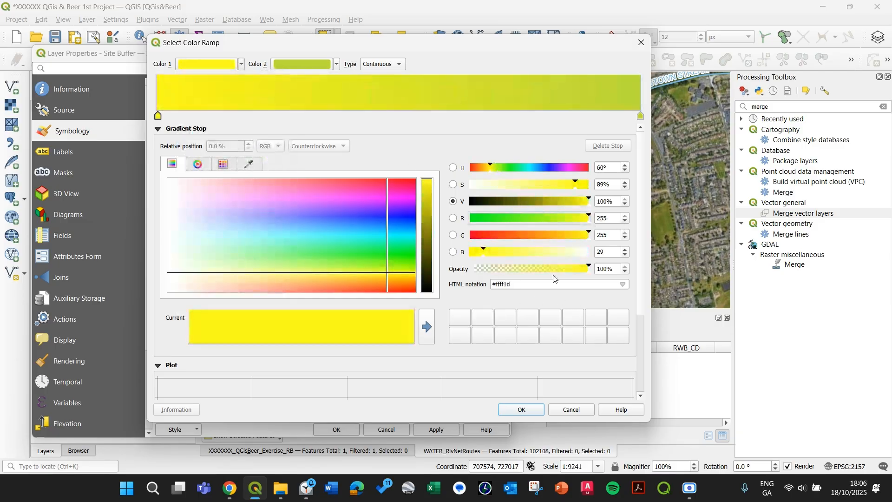
Save the yellow as a swatch, apply it to the ramp's end stop and lower that stop's saturation to 53%
left_click(641, 116)
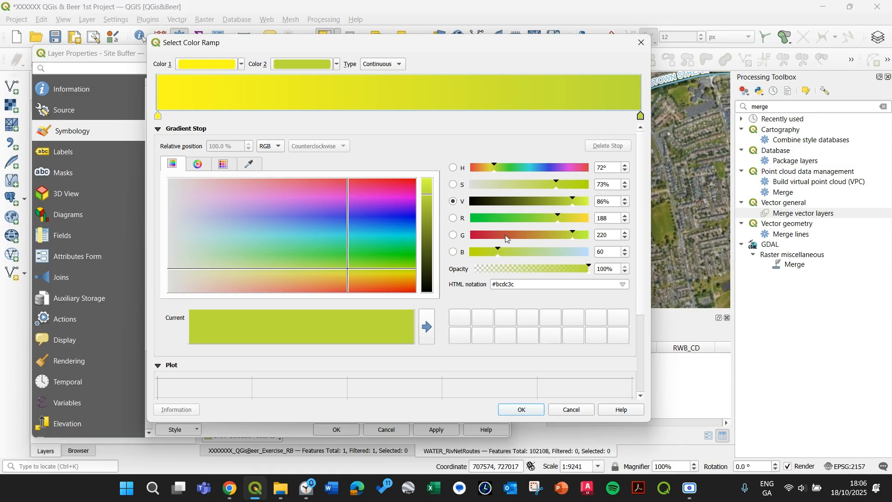
left_click(158, 117)
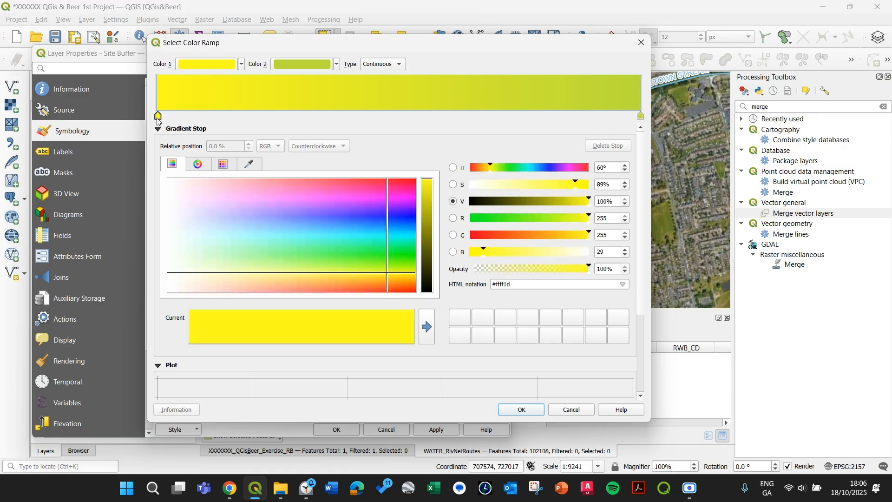
left_click(425, 336)
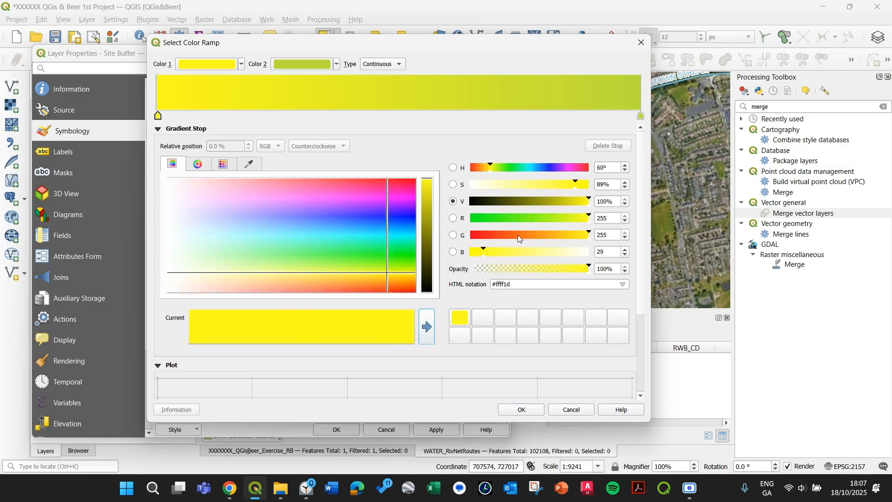
left_click(641, 116)
left_click(461, 317)
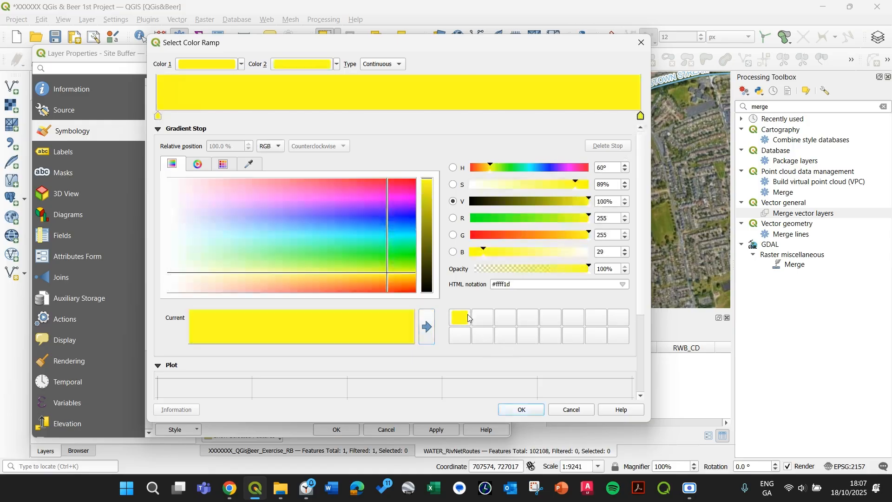
left_click_drag(575, 194, 533, 189)
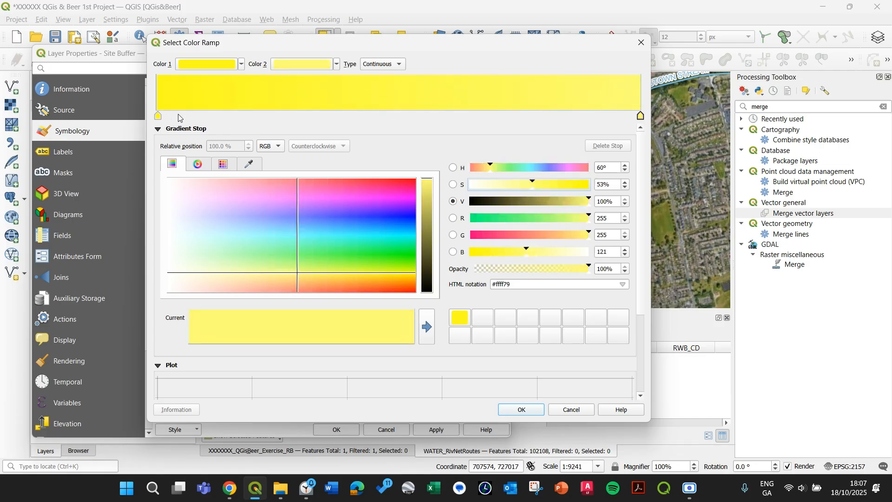
Add a middle gradient stop in the saved yellow at a relative position of 50%
left_click(158, 117)
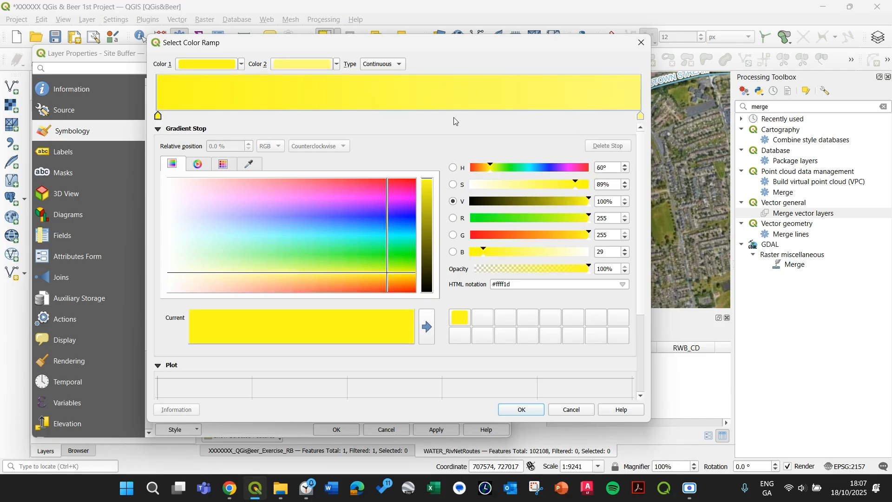
double_click(377, 116)
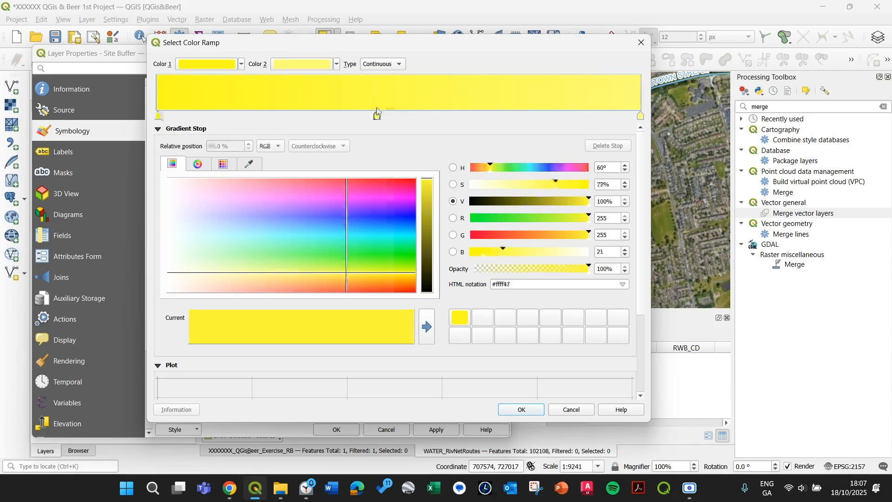
left_click(466, 321)
double_click(220, 146)
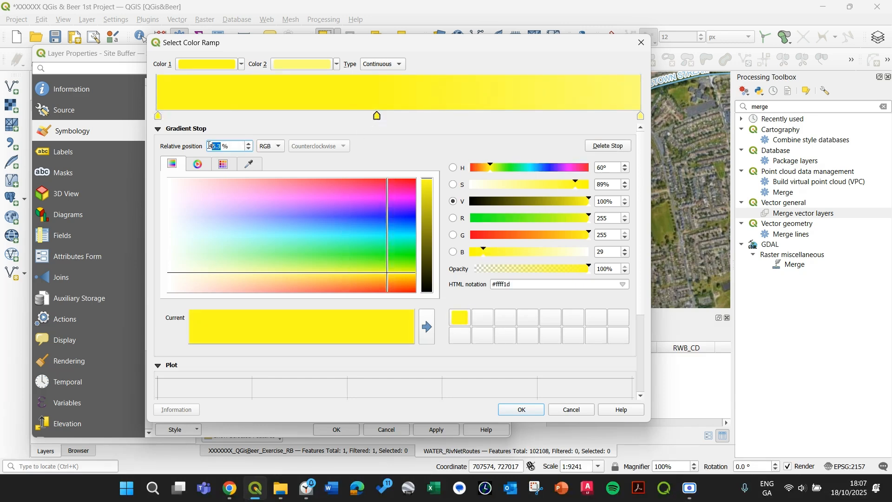
type("50")
Darken the start stop to #e8d616 and confirm the new colour ramp
left_click(159, 117)
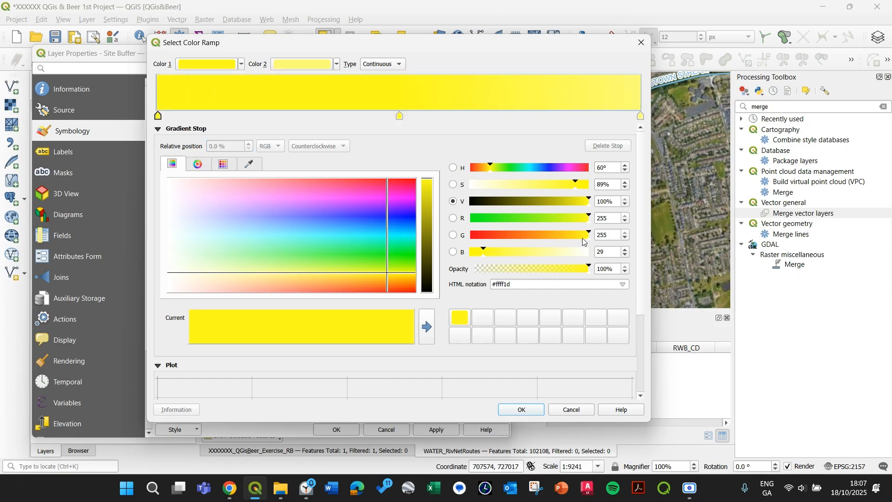
left_click_drag(588, 236, 578, 191)
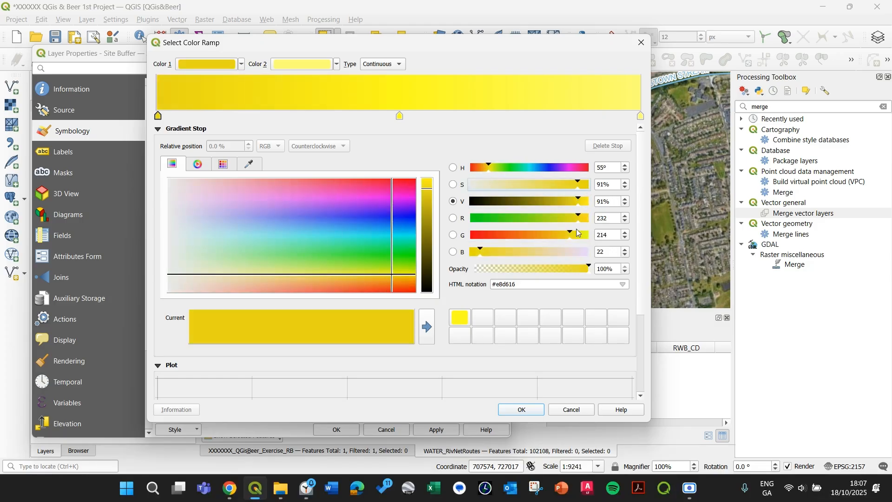
left_click(533, 408)
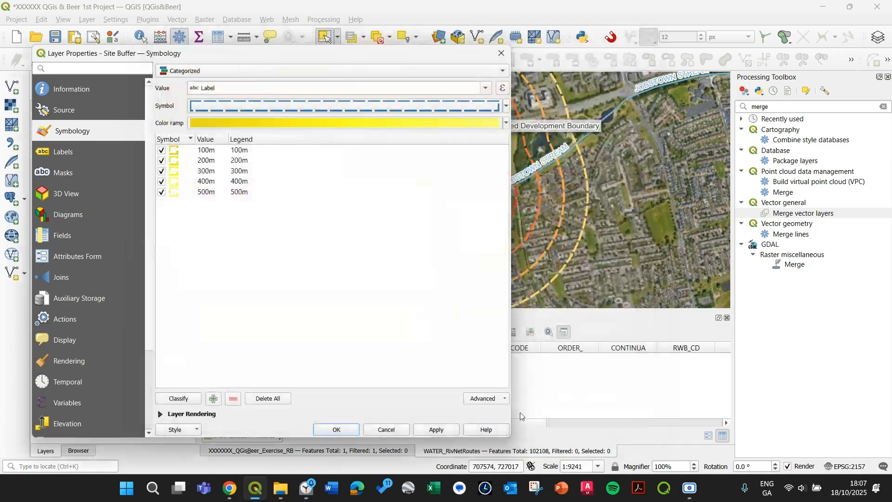
Reclassify the categories with the new ramp, remove the all-other-values class, and apply
left_click(435, 429)
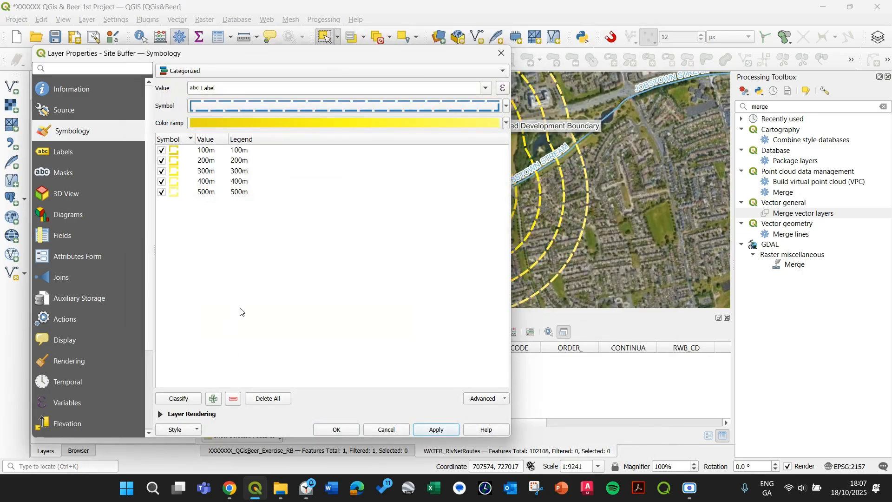
left_click_drag(233, 316, 170, 126)
left_click(268, 398)
left_click(179, 398)
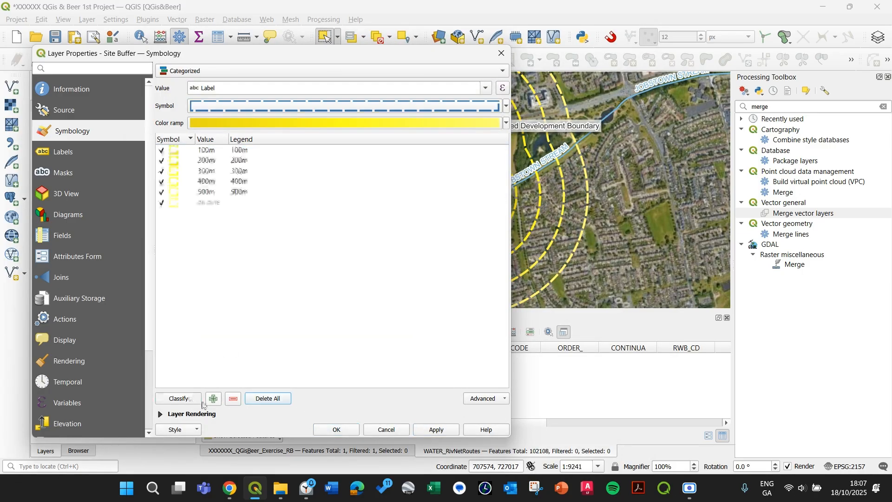
left_click(224, 205)
left_click(233, 398)
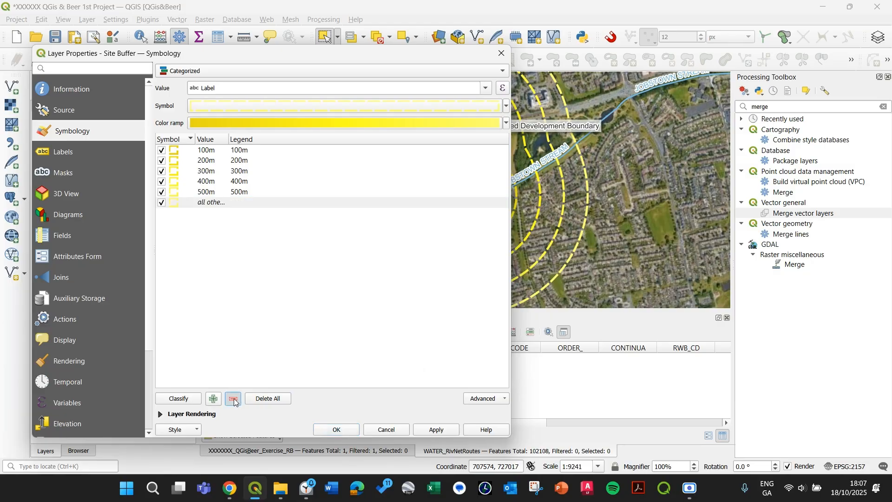
left_click(435, 430)
Review the category symbol's Simple Line outline stroke width and close the symbol settings
left_click(372, 71)
left_click(428, 139)
left_click_drag(310, 55, 431, 57)
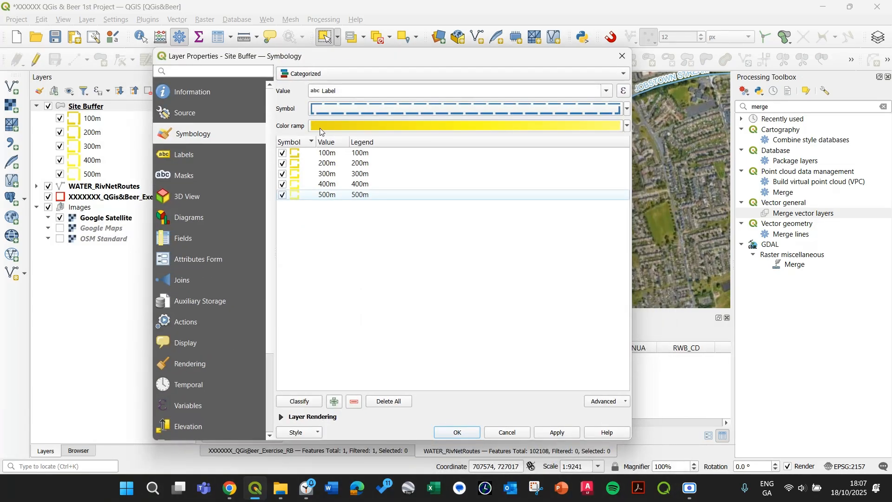
left_click(370, 107)
left_click(335, 70)
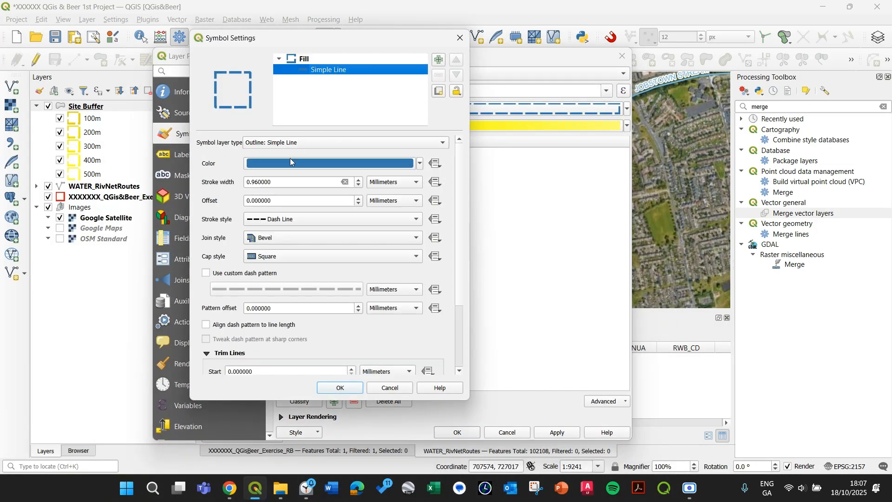
left_click(360, 186)
left_click(360, 185)
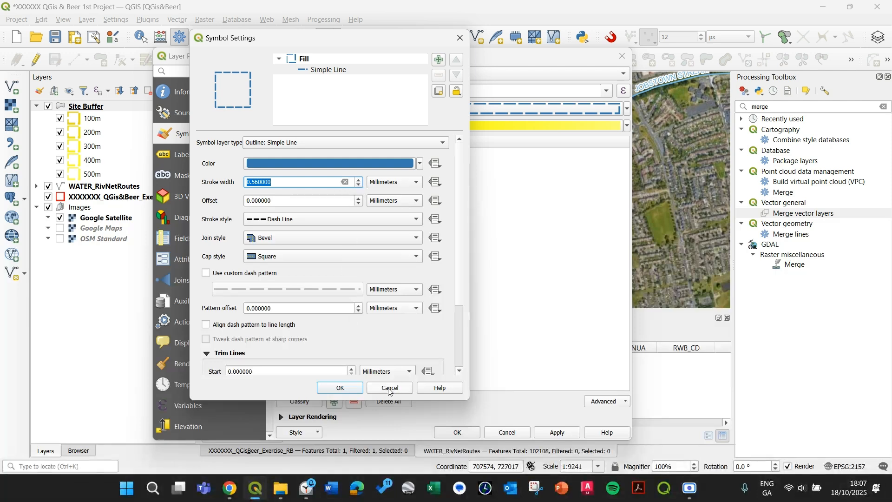
left_click(345, 390)
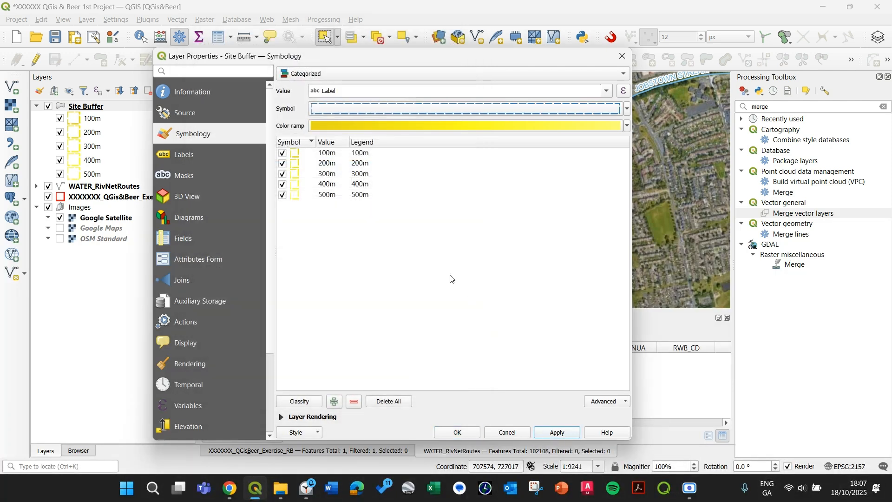
Regenerate the Label categories from scratch, delete the extra unused class, and apply the symbology
left_click(311, 403)
left_click_drag(383, 379, 276, 132)
left_click(382, 402)
left_click(306, 403)
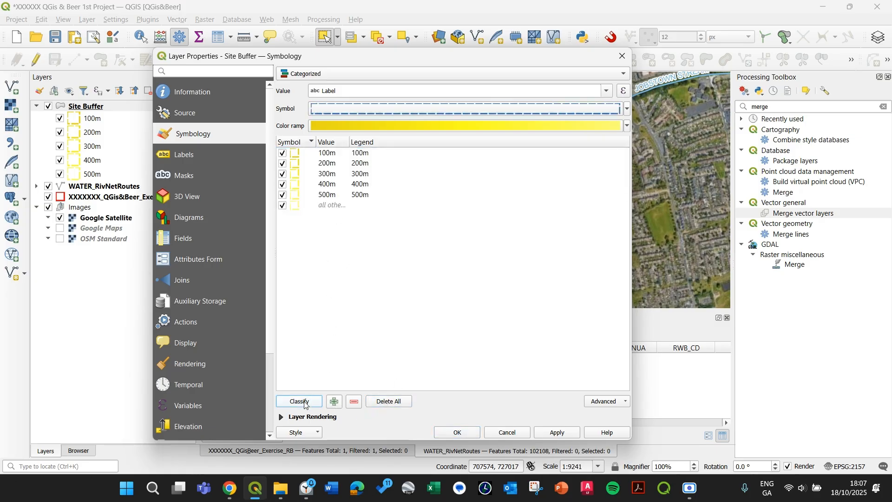
left_click(329, 206)
left_click(354, 402)
left_click(556, 432)
Turn on Single Labels for the Site Buffer layer using the Label field
left_click_drag(524, 59, 574, 57)
left_click(292, 152)
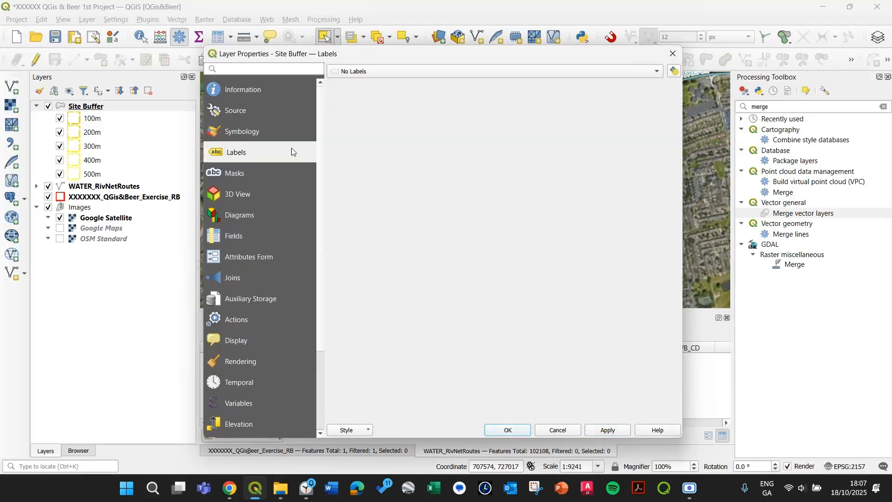
left_click(403, 71)
left_click(403, 74)
left_click(400, 77)
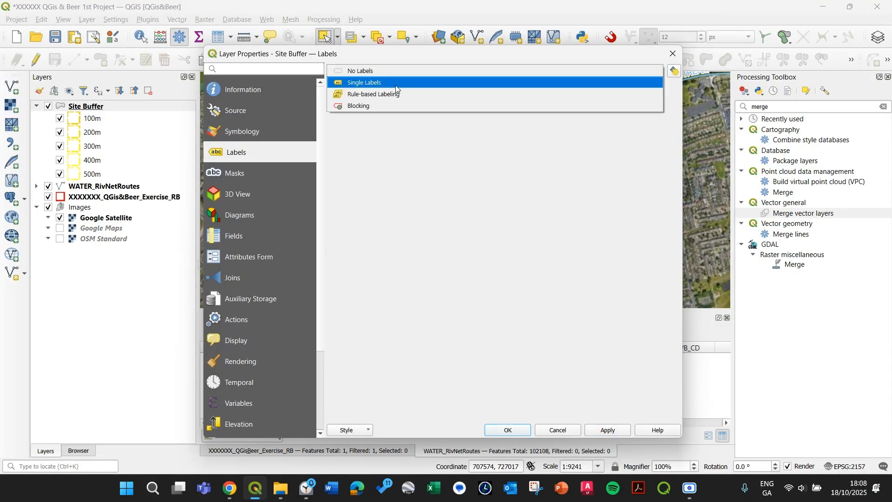
left_click(396, 86)
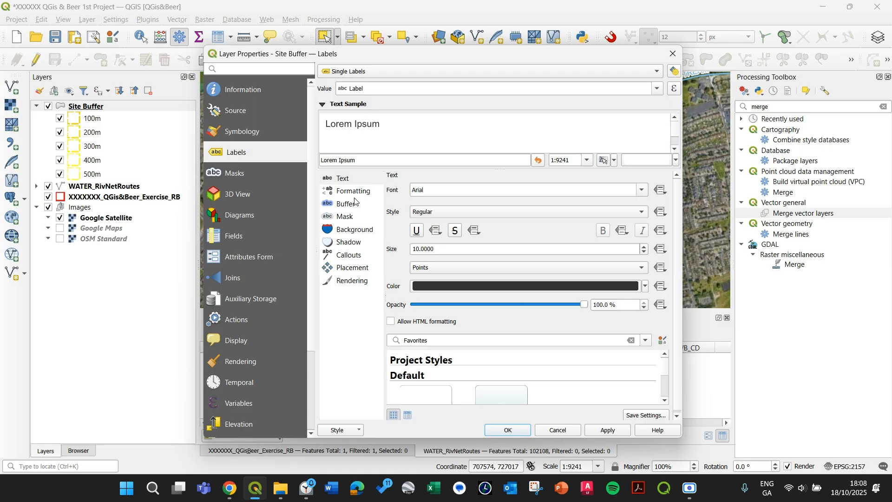
Enable a text buffer behind the labels and apply it
left_click(346, 216)
left_click(347, 204)
left_click(391, 190)
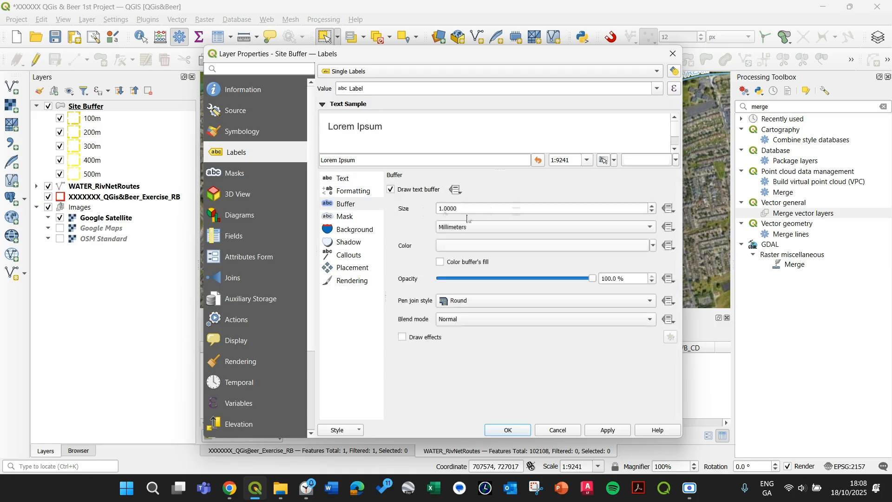
left_click(605, 427)
Set label placement to Using Perimeter (Curved) with labels on the line only, then apply and close the properties
left_click(346, 269)
left_click(430, 224)
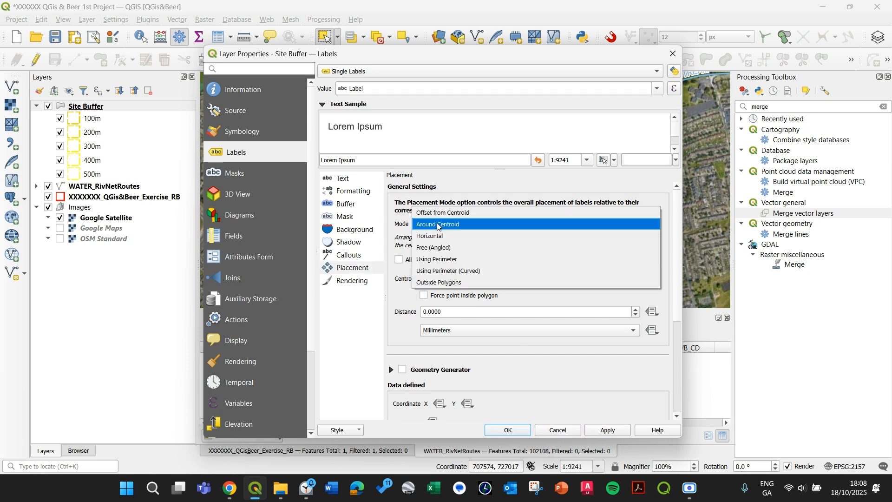
left_click(436, 275)
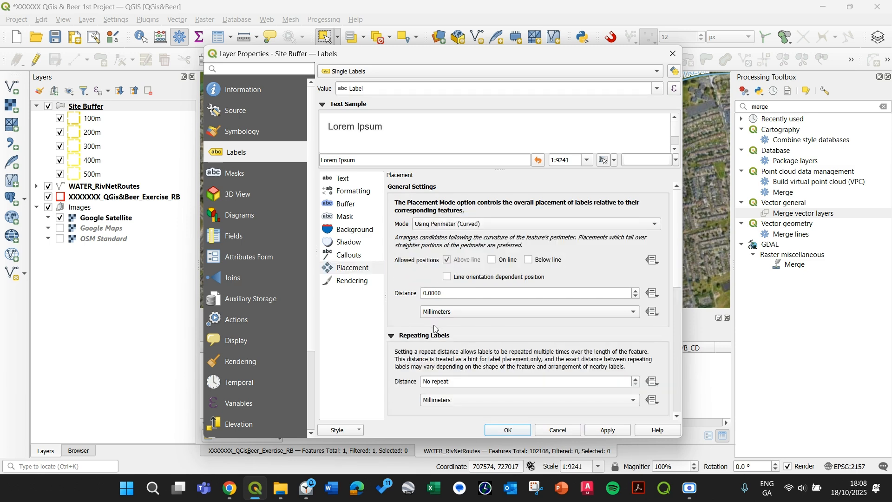
left_click(447, 261)
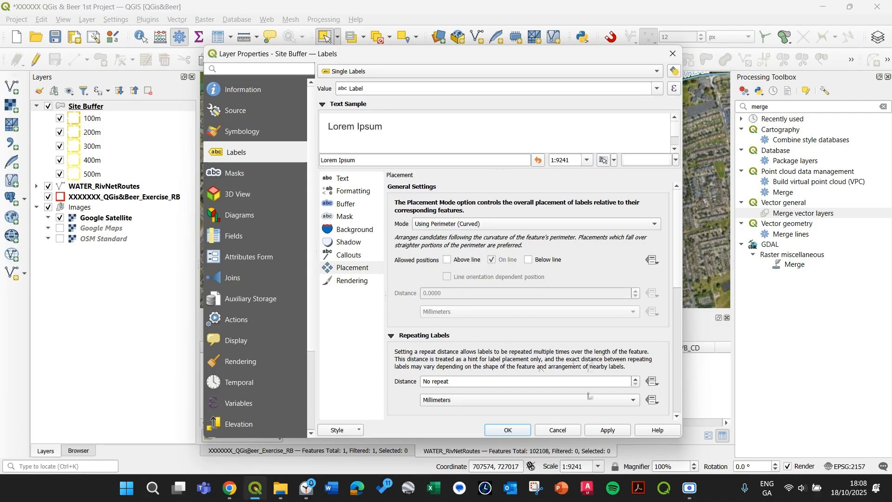
left_click_drag(523, 55, 235, 20)
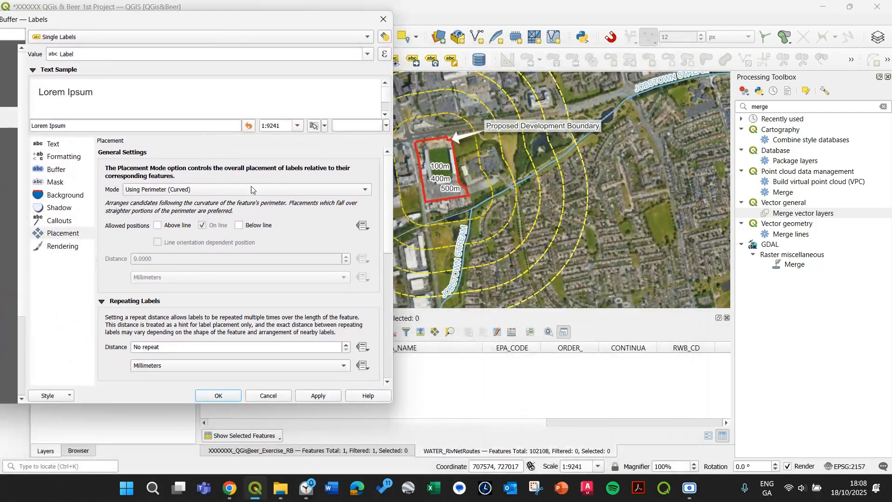
left_click(317, 396)
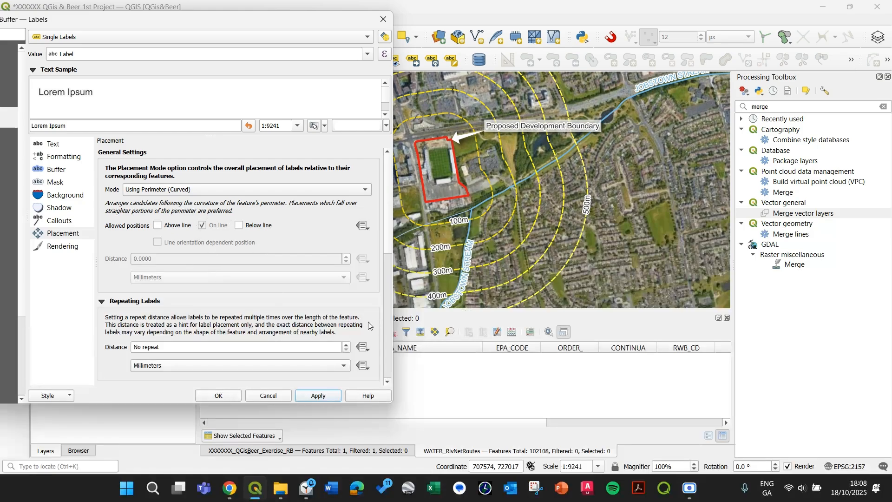
left_click(219, 395)
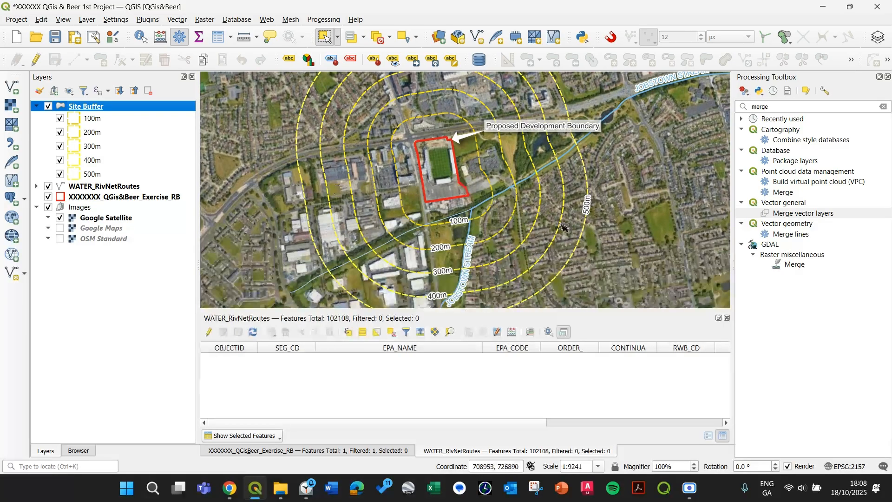
Collapse the Site Buffer and Images entries in the layers list and zoom to the Site Buffer layer
scroll(593, 239, "down", 1)
left_click_drag(555, 246, 505, 238)
scroll(506, 238, "up", 1)
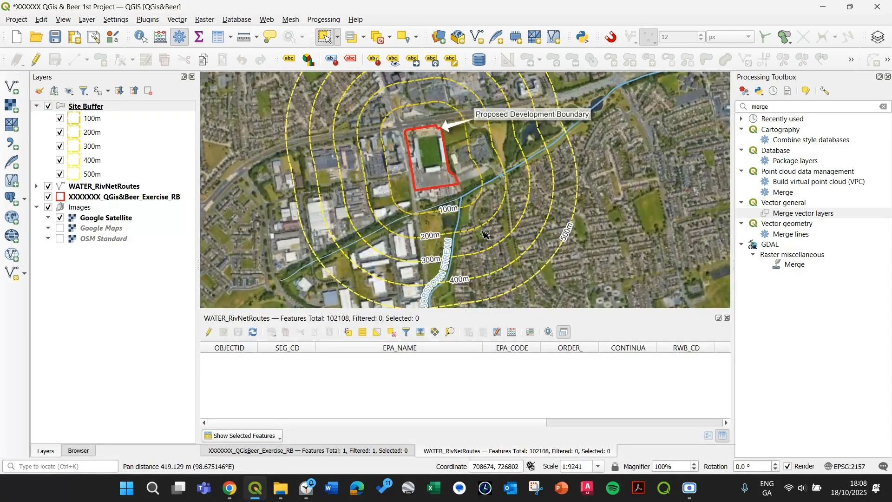
scroll(481, 228, "down", 1)
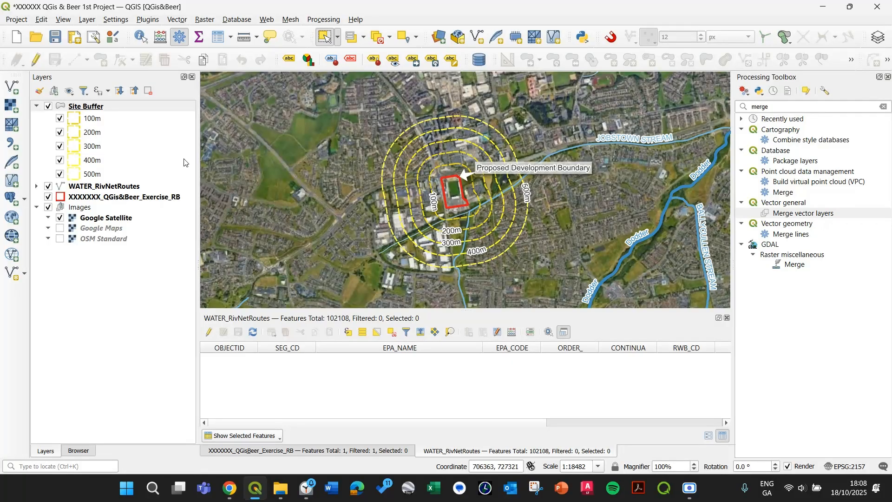
left_click(36, 107)
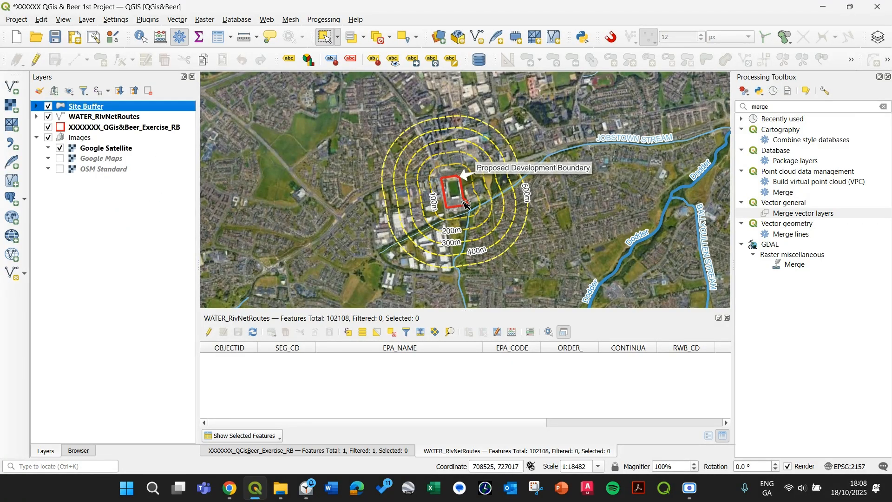
left_click(36, 138)
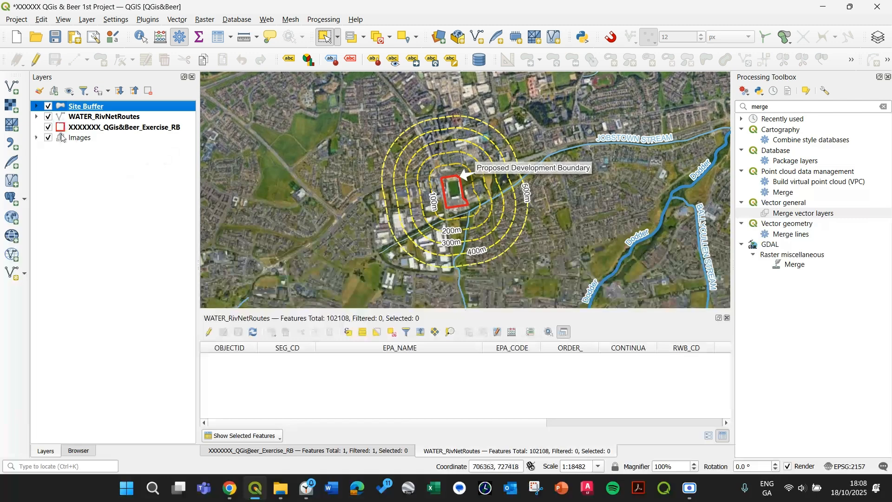
right_click(86, 114)
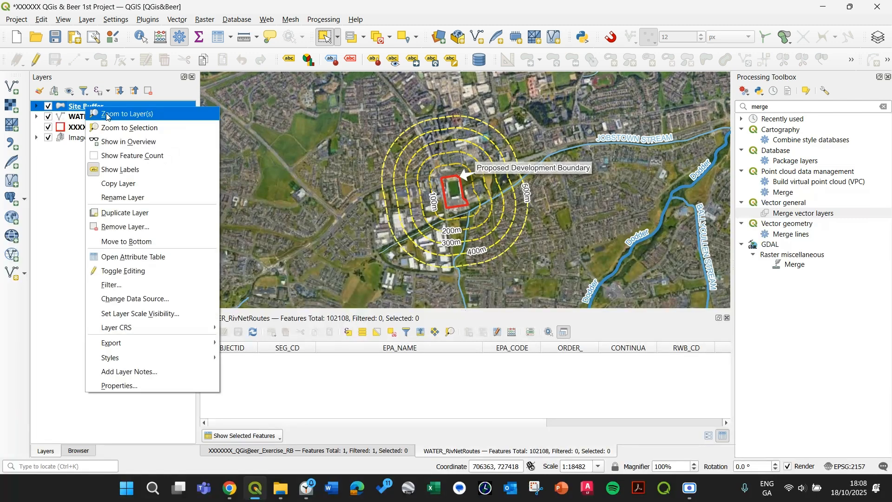
left_click(106, 115)
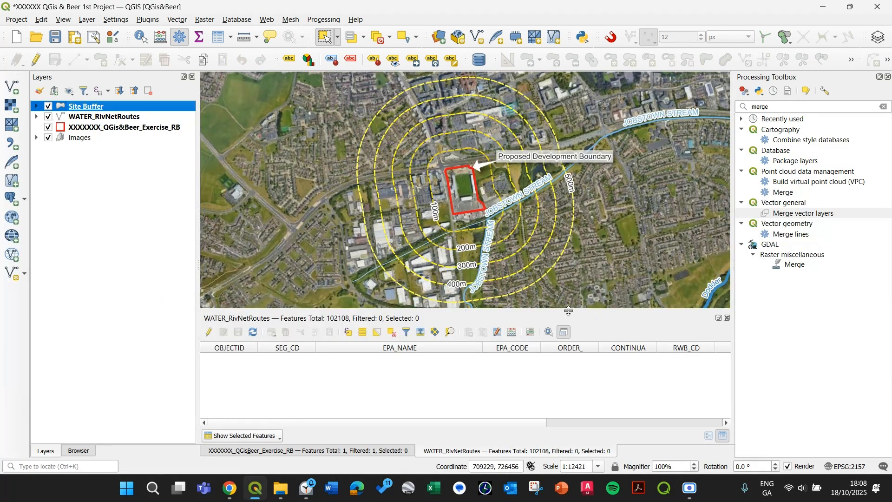
left_click_drag(569, 310, 566, 326)
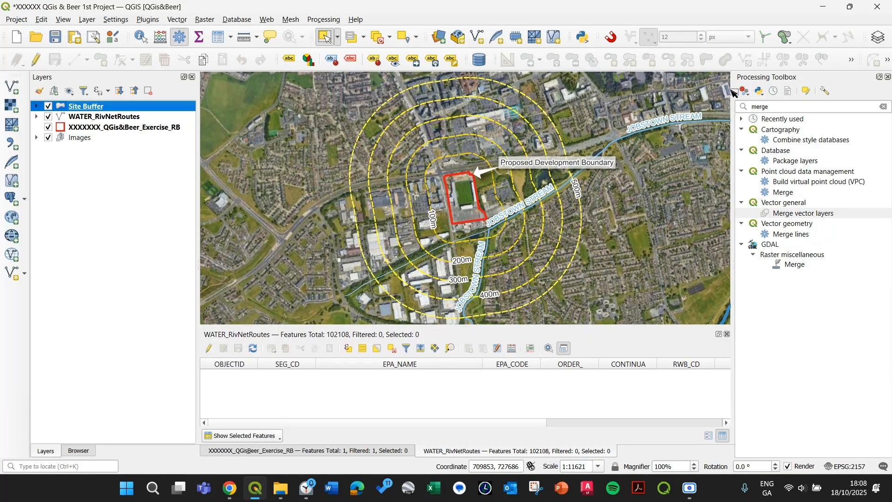